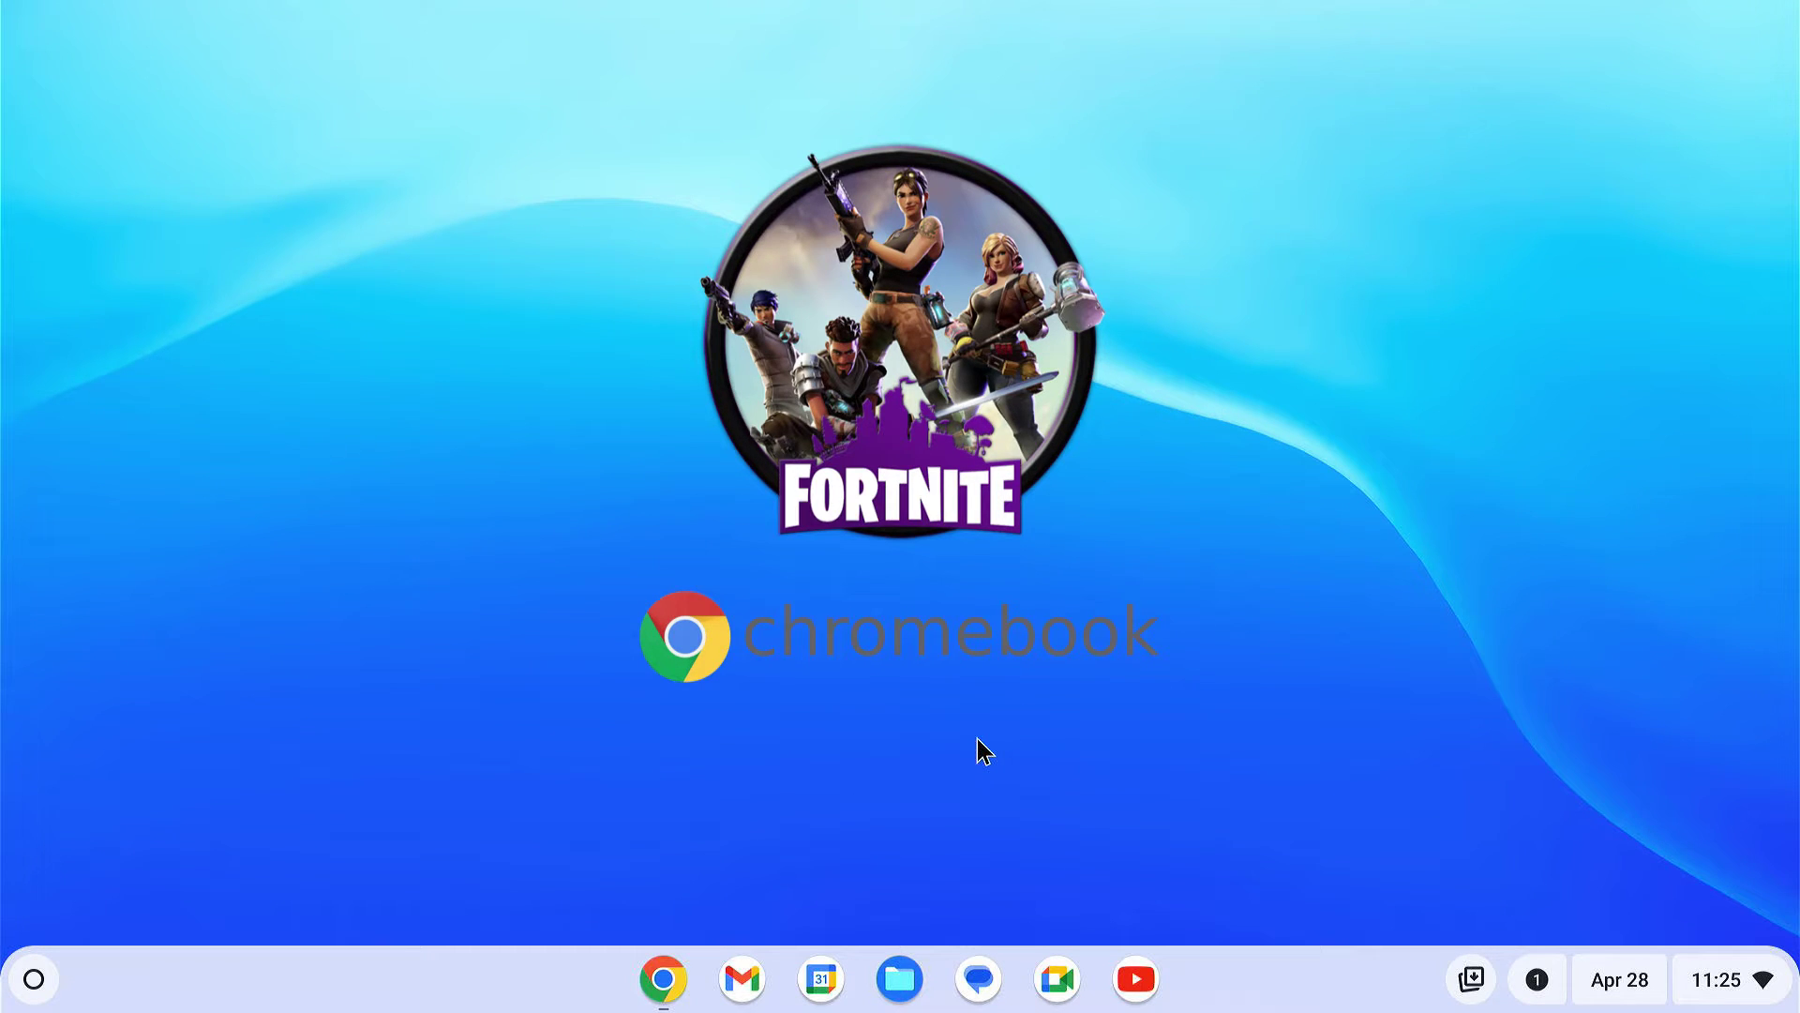
# - Launch Chrome to fortnite.com and scroll through the Fortnite download options
pyautogui.click(662, 983)
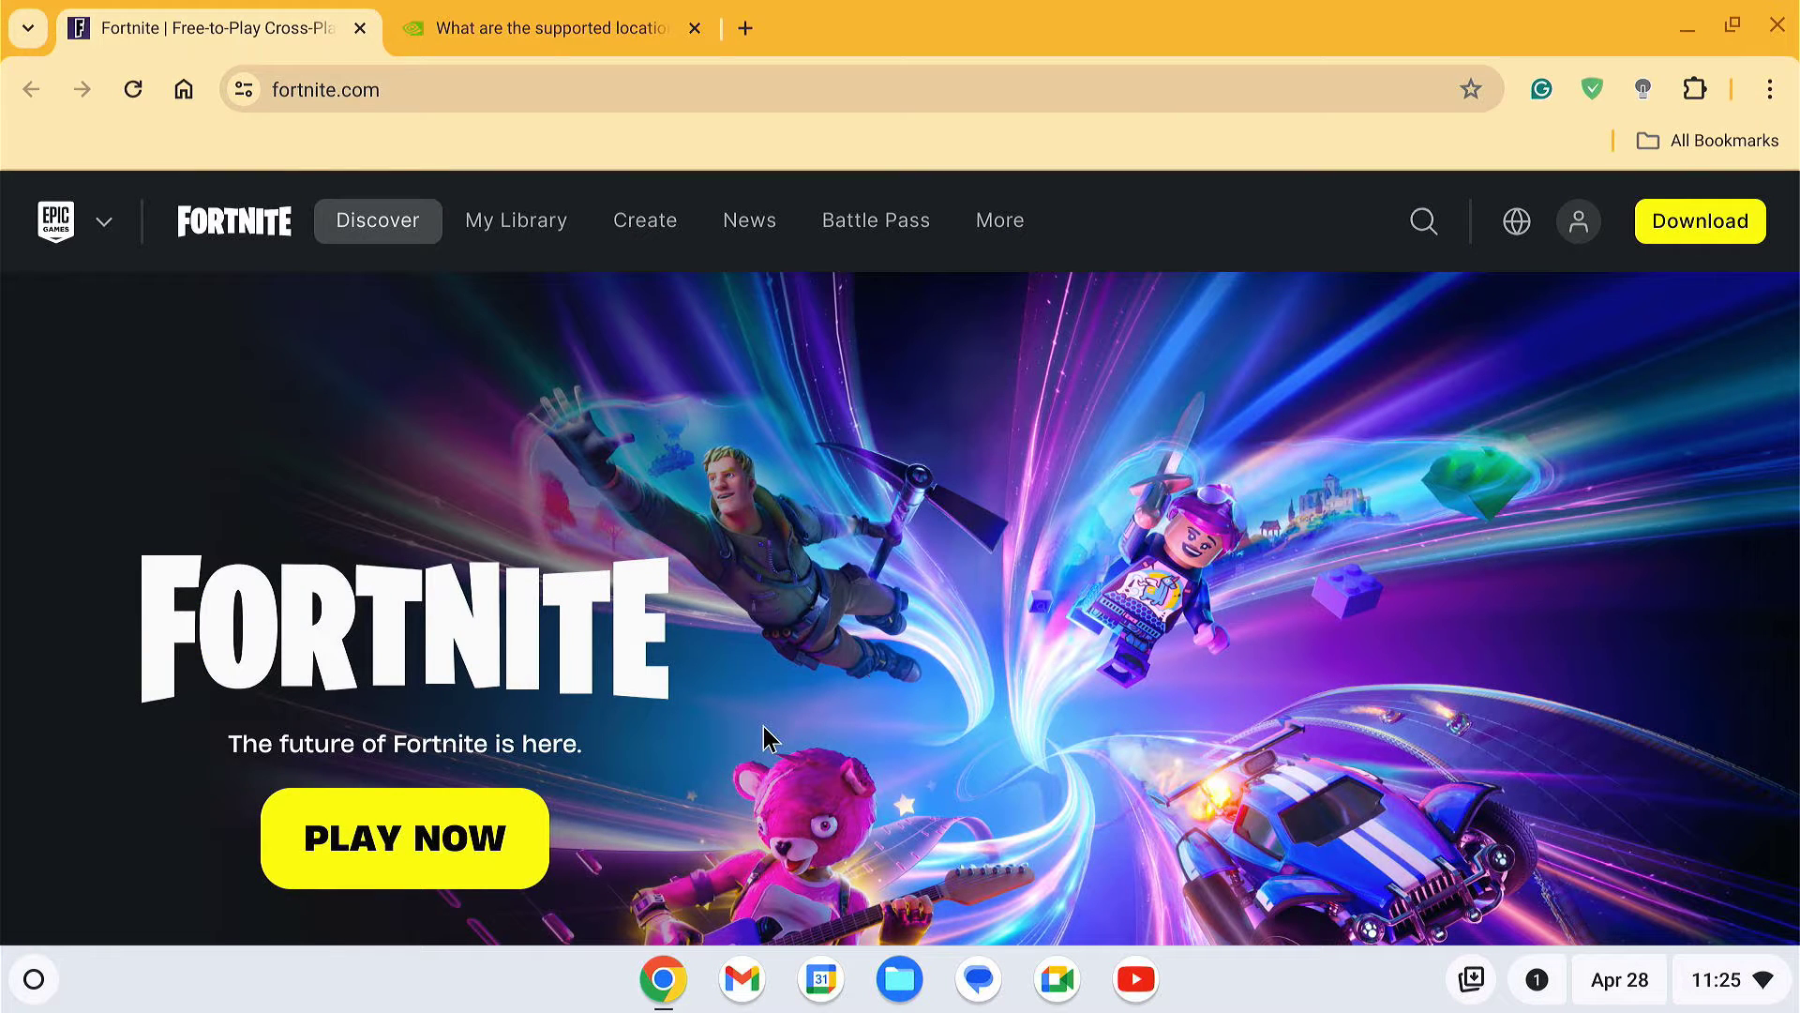
pyautogui.click(1695, 245)
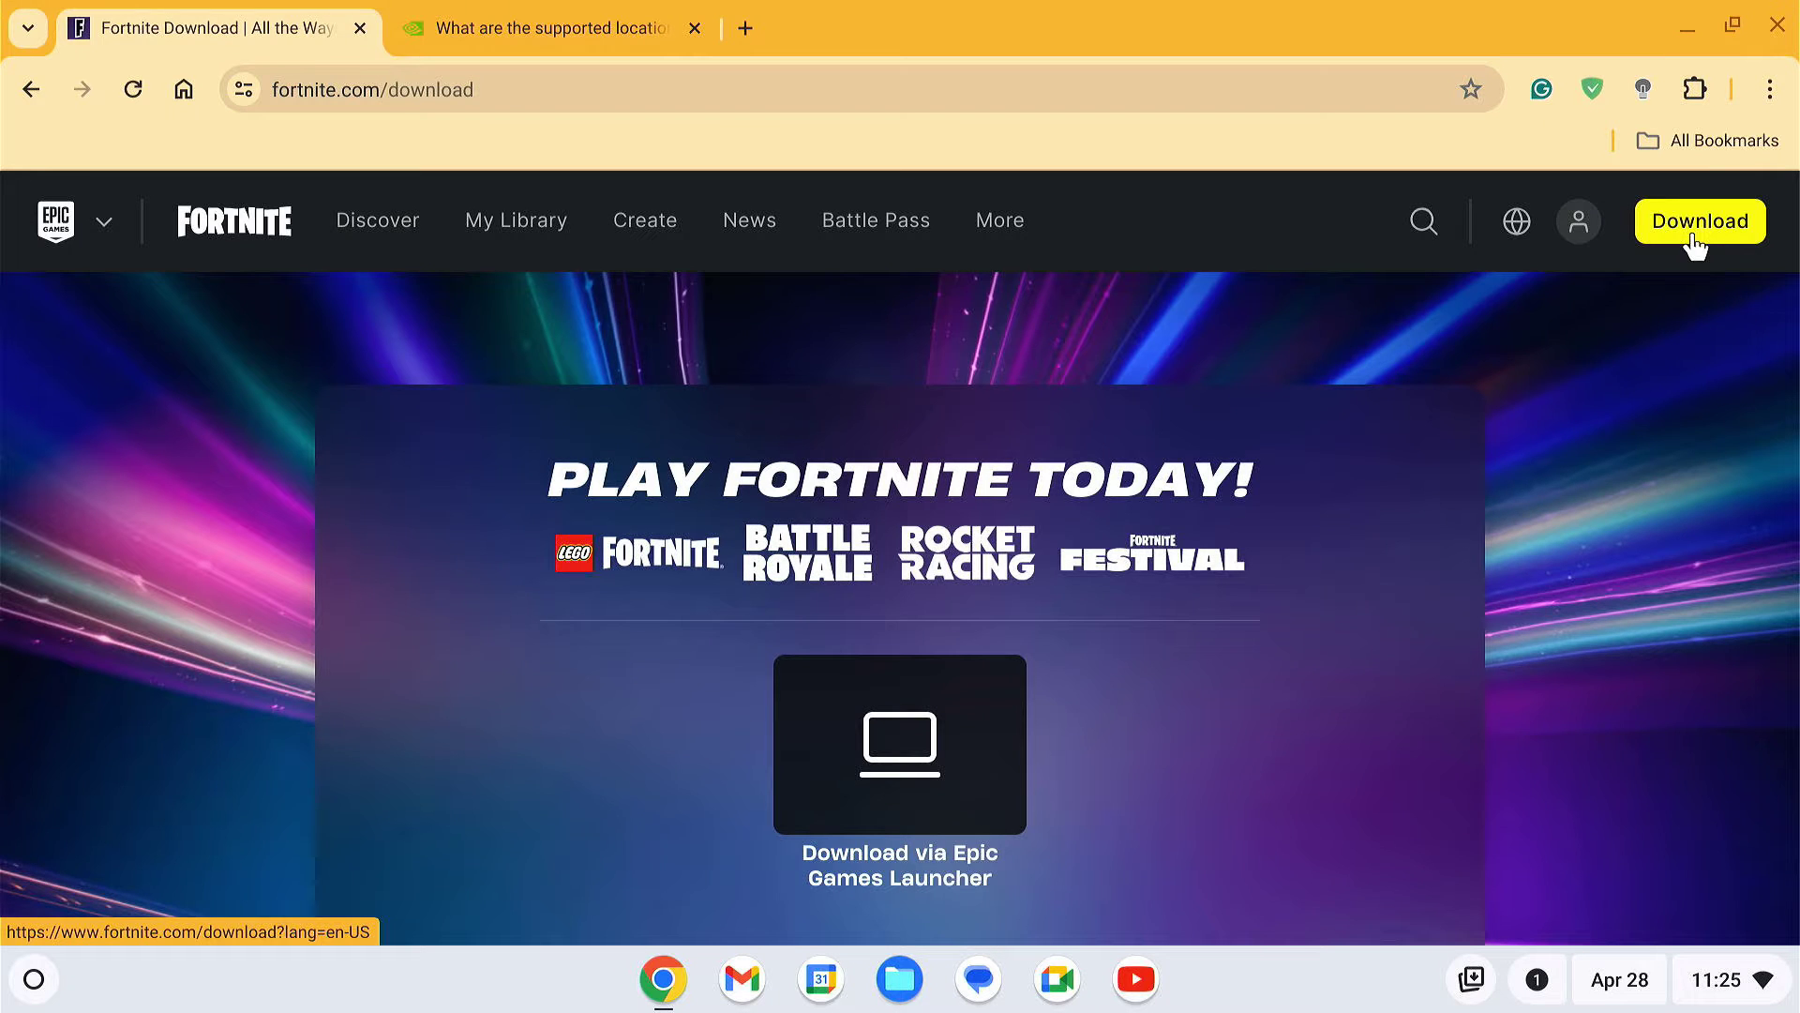
pyautogui.scroll(-4, 1322, 605)
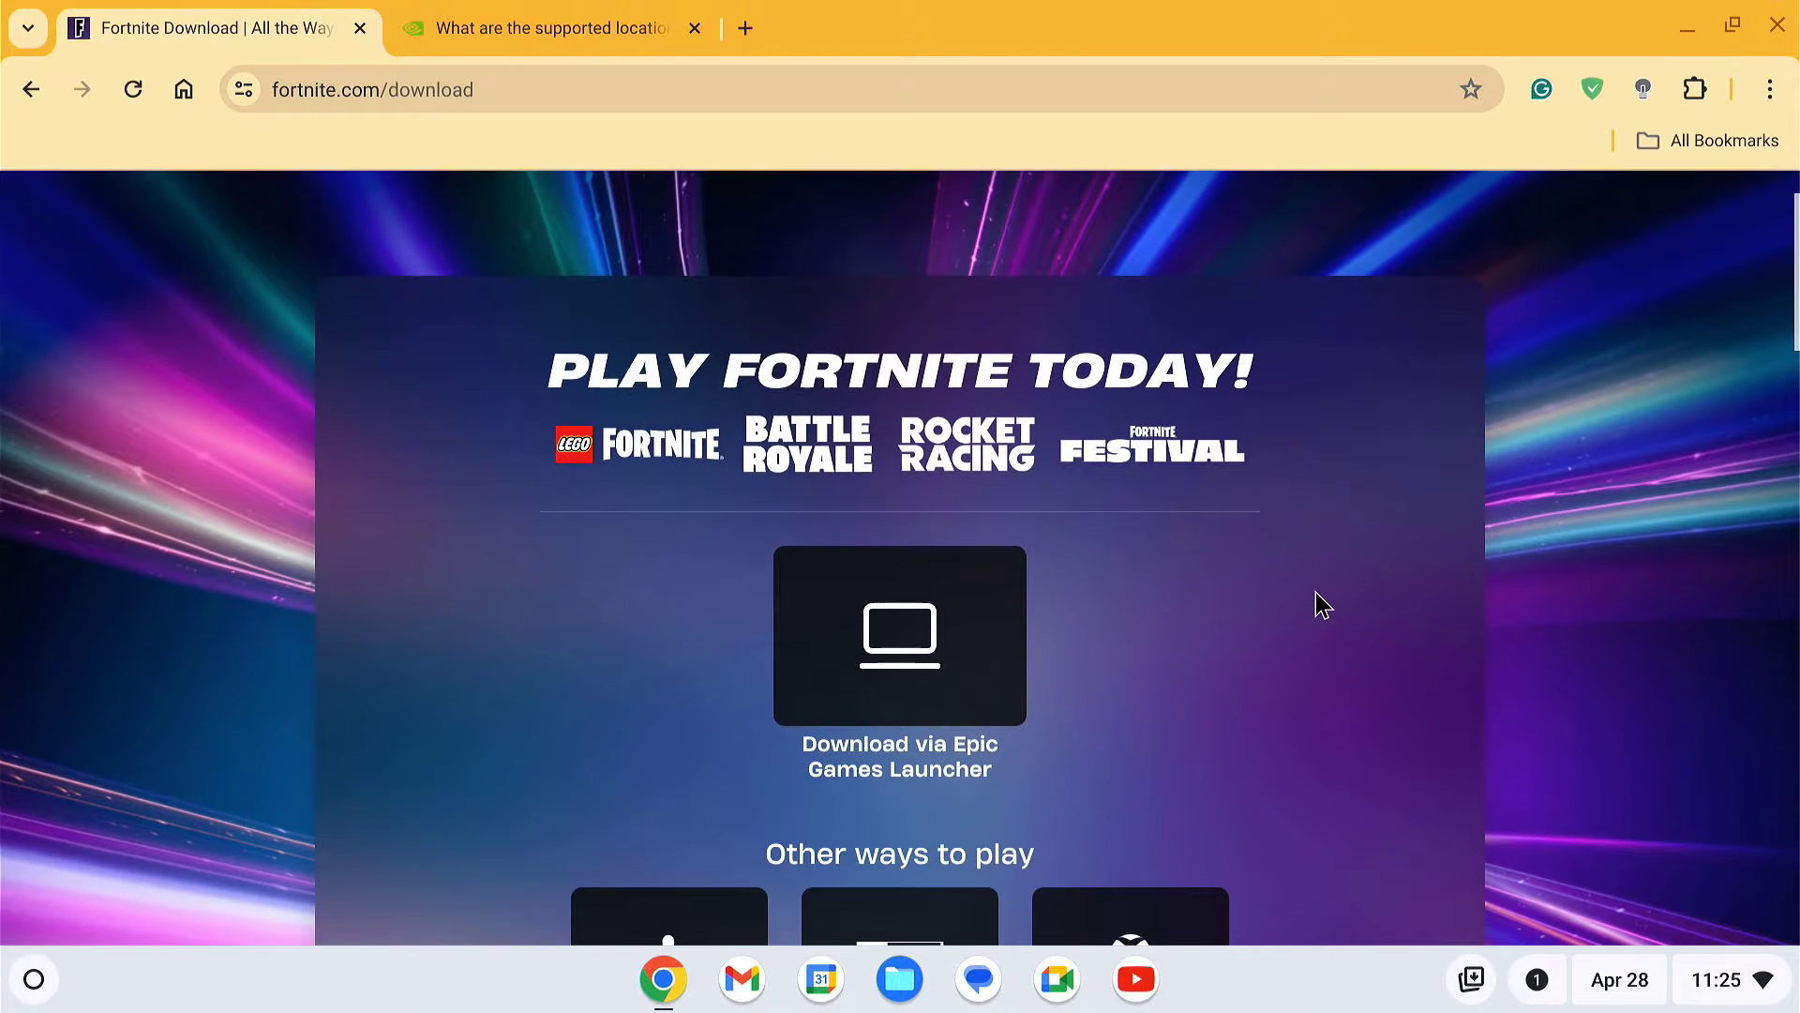
pyautogui.scroll(-2, 1322, 605)
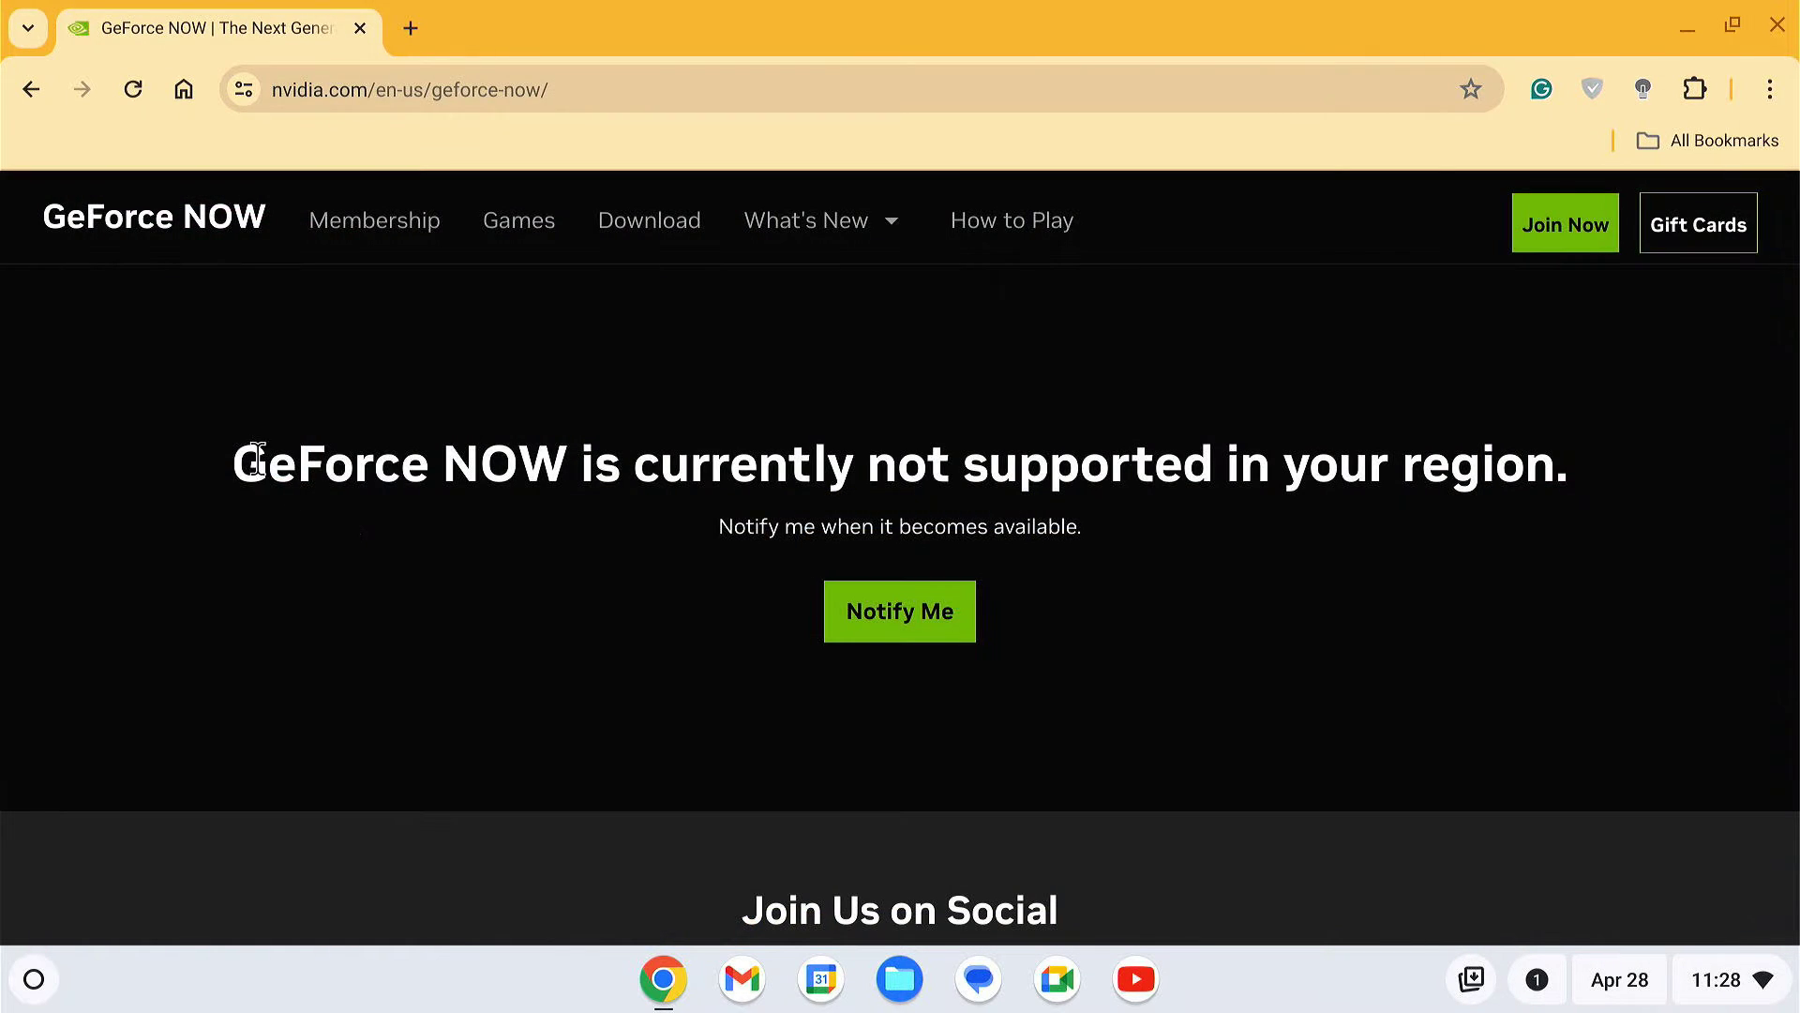
# - Highlight the GeForce NOW 'not supported in your region' headline
pyautogui.moveTo(244, 452); pyautogui.dragTo(1607, 507)
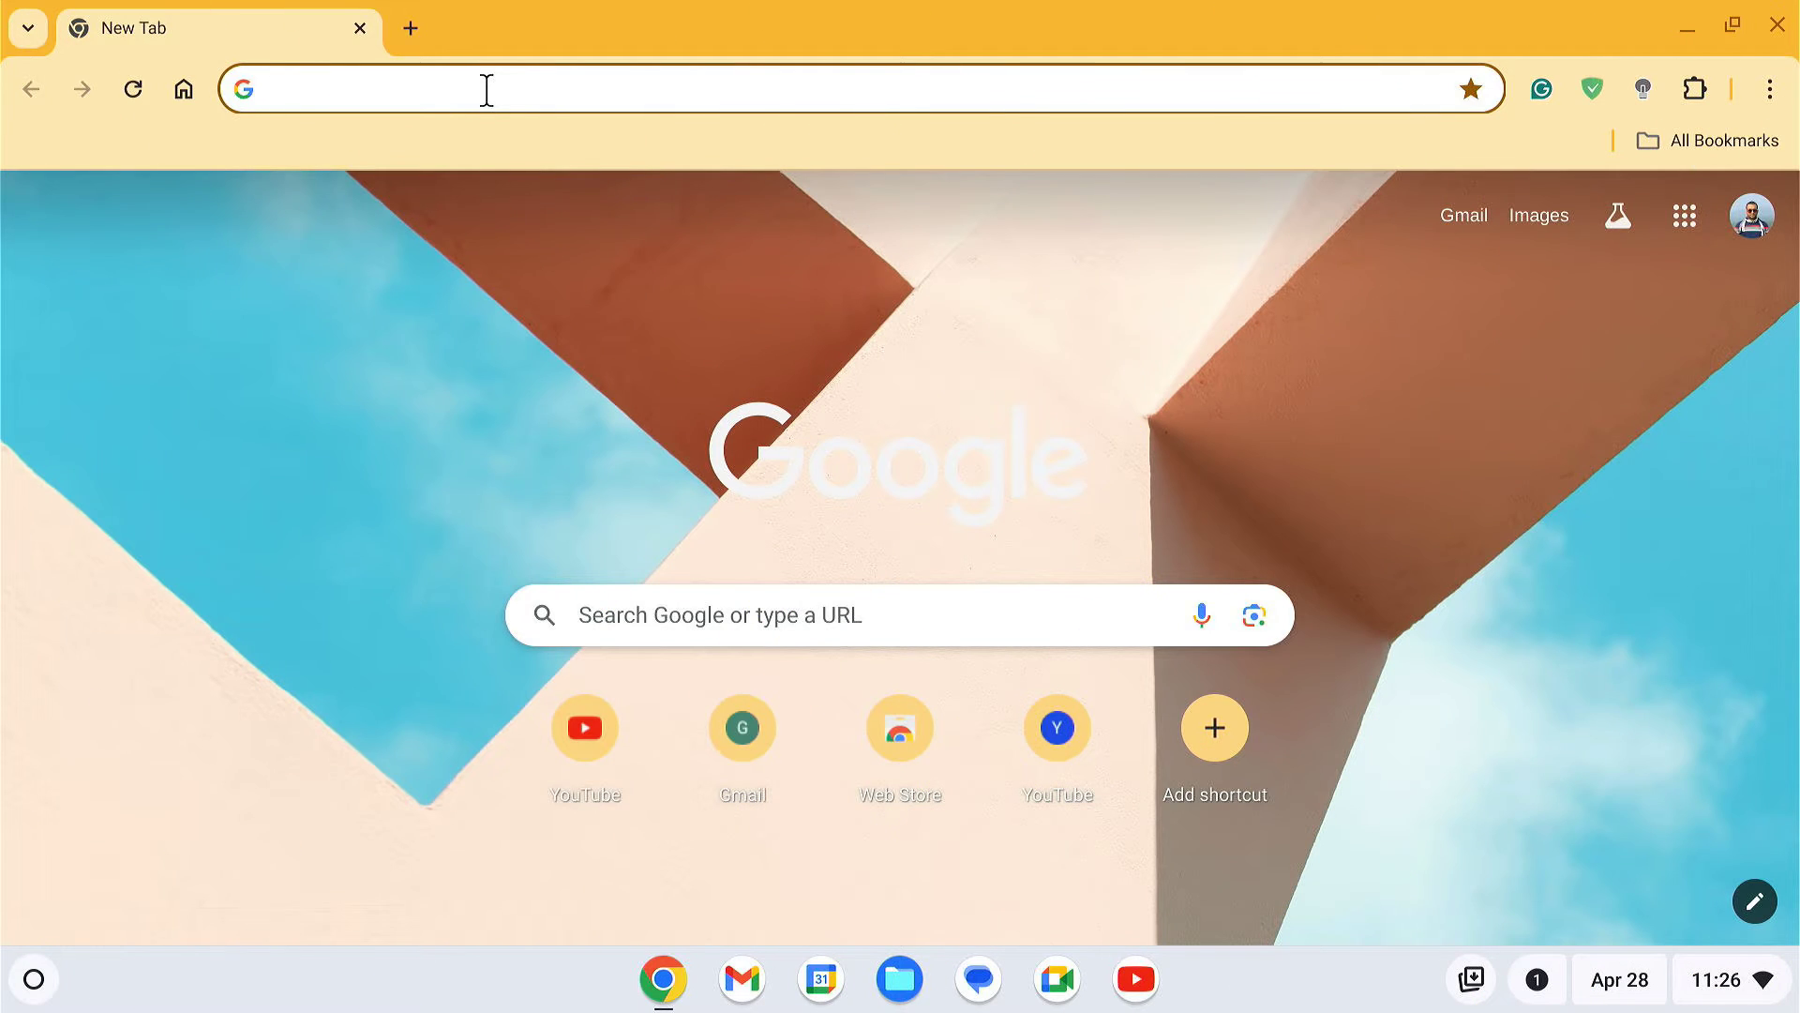
# - Search Google for 'geforce now', open NVIDIA's GeForce NOW site and accept the cookie notice
pyautogui.write('geforce now')
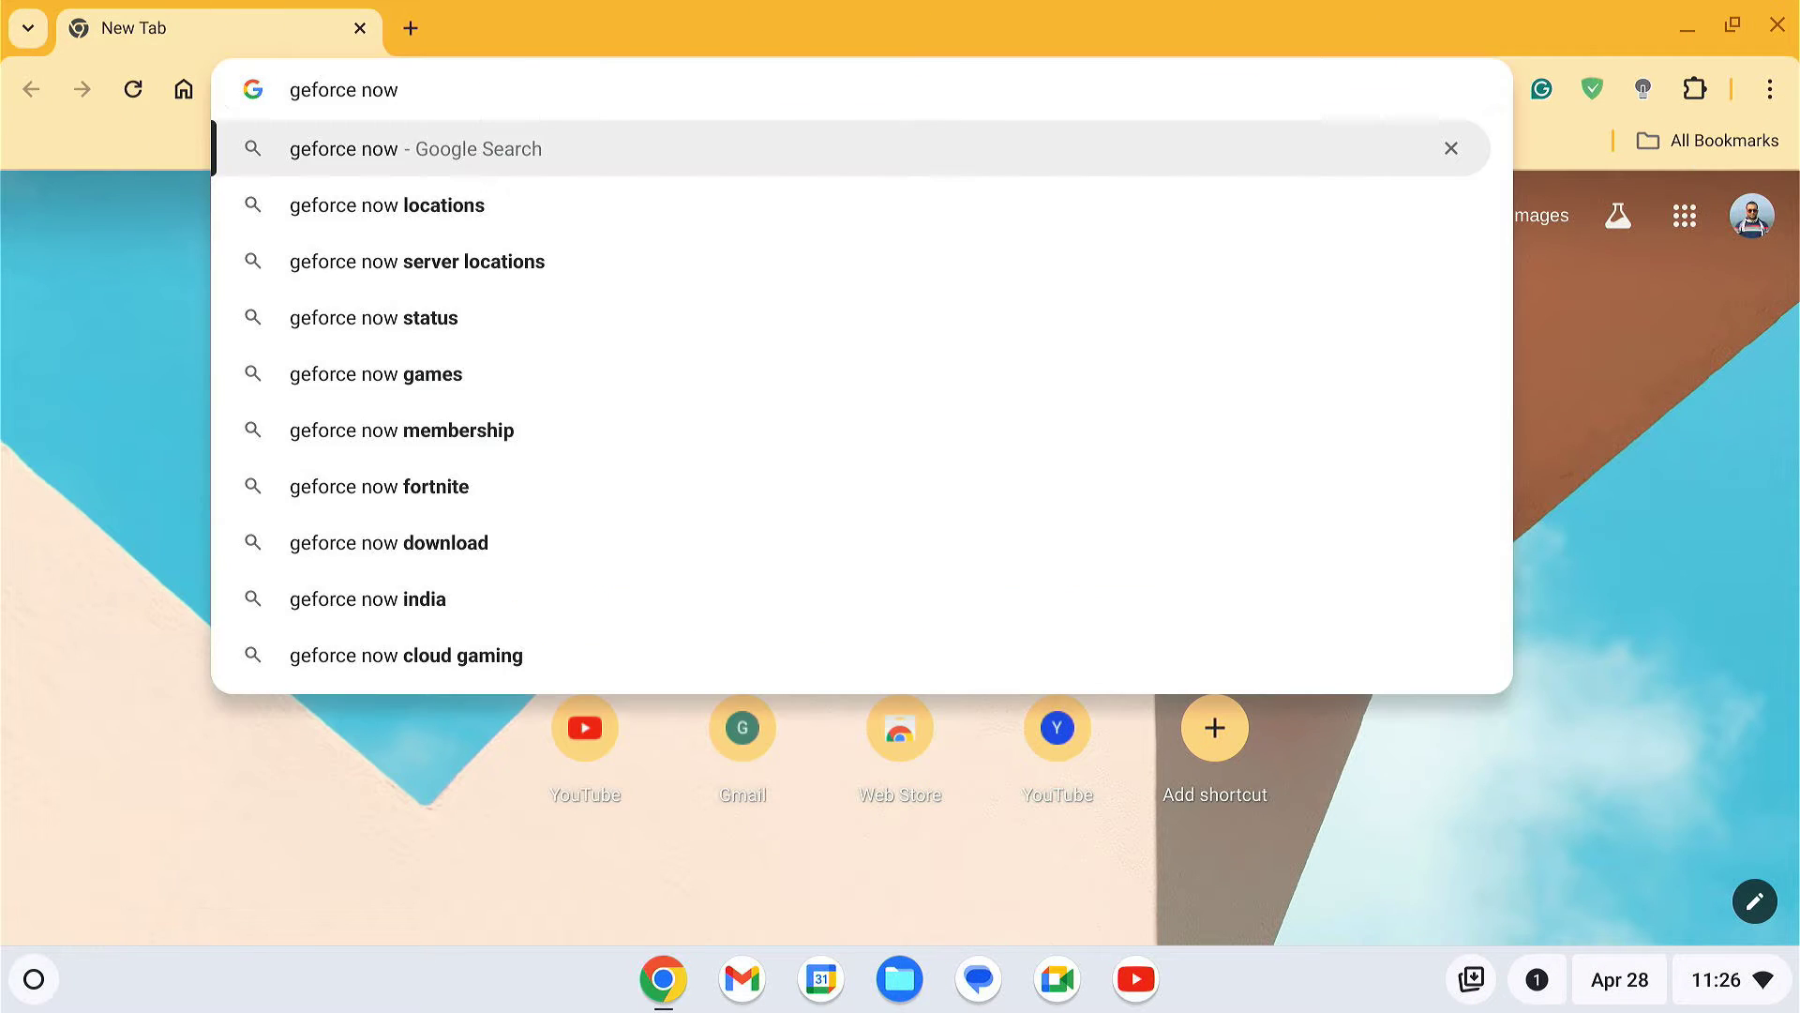
pyautogui.press('Return')
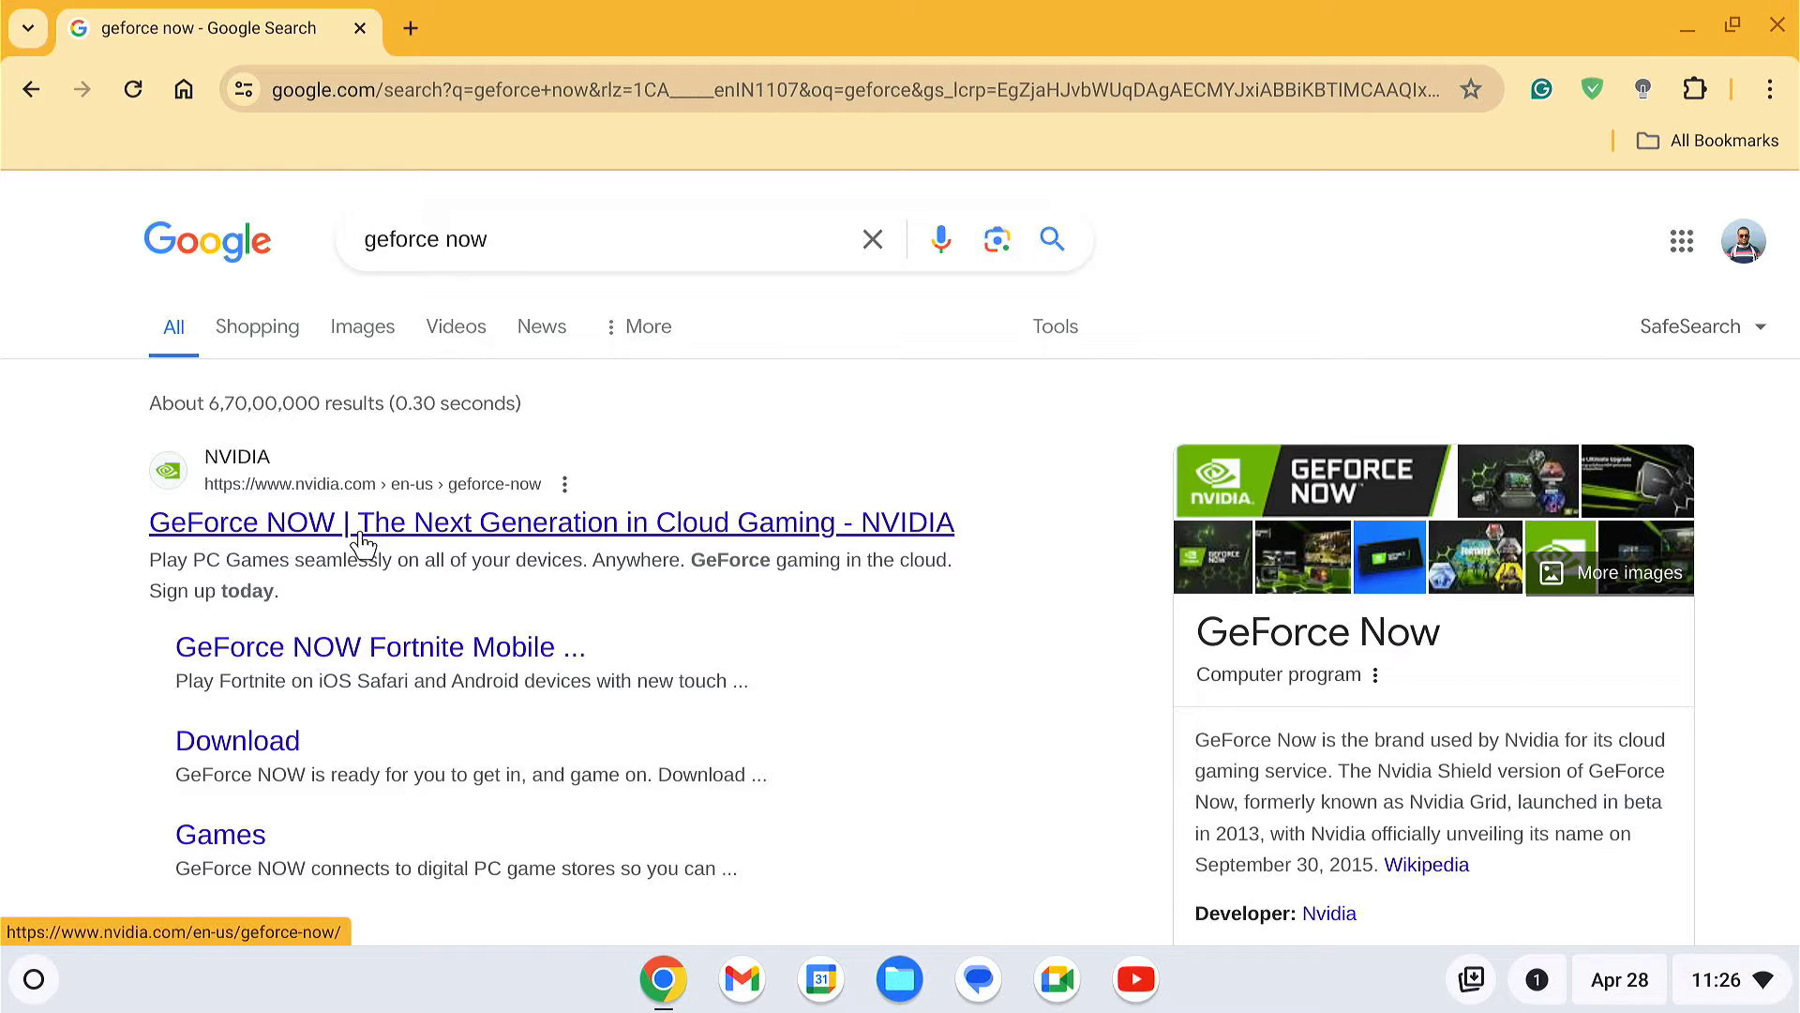
pyautogui.click(418, 531)
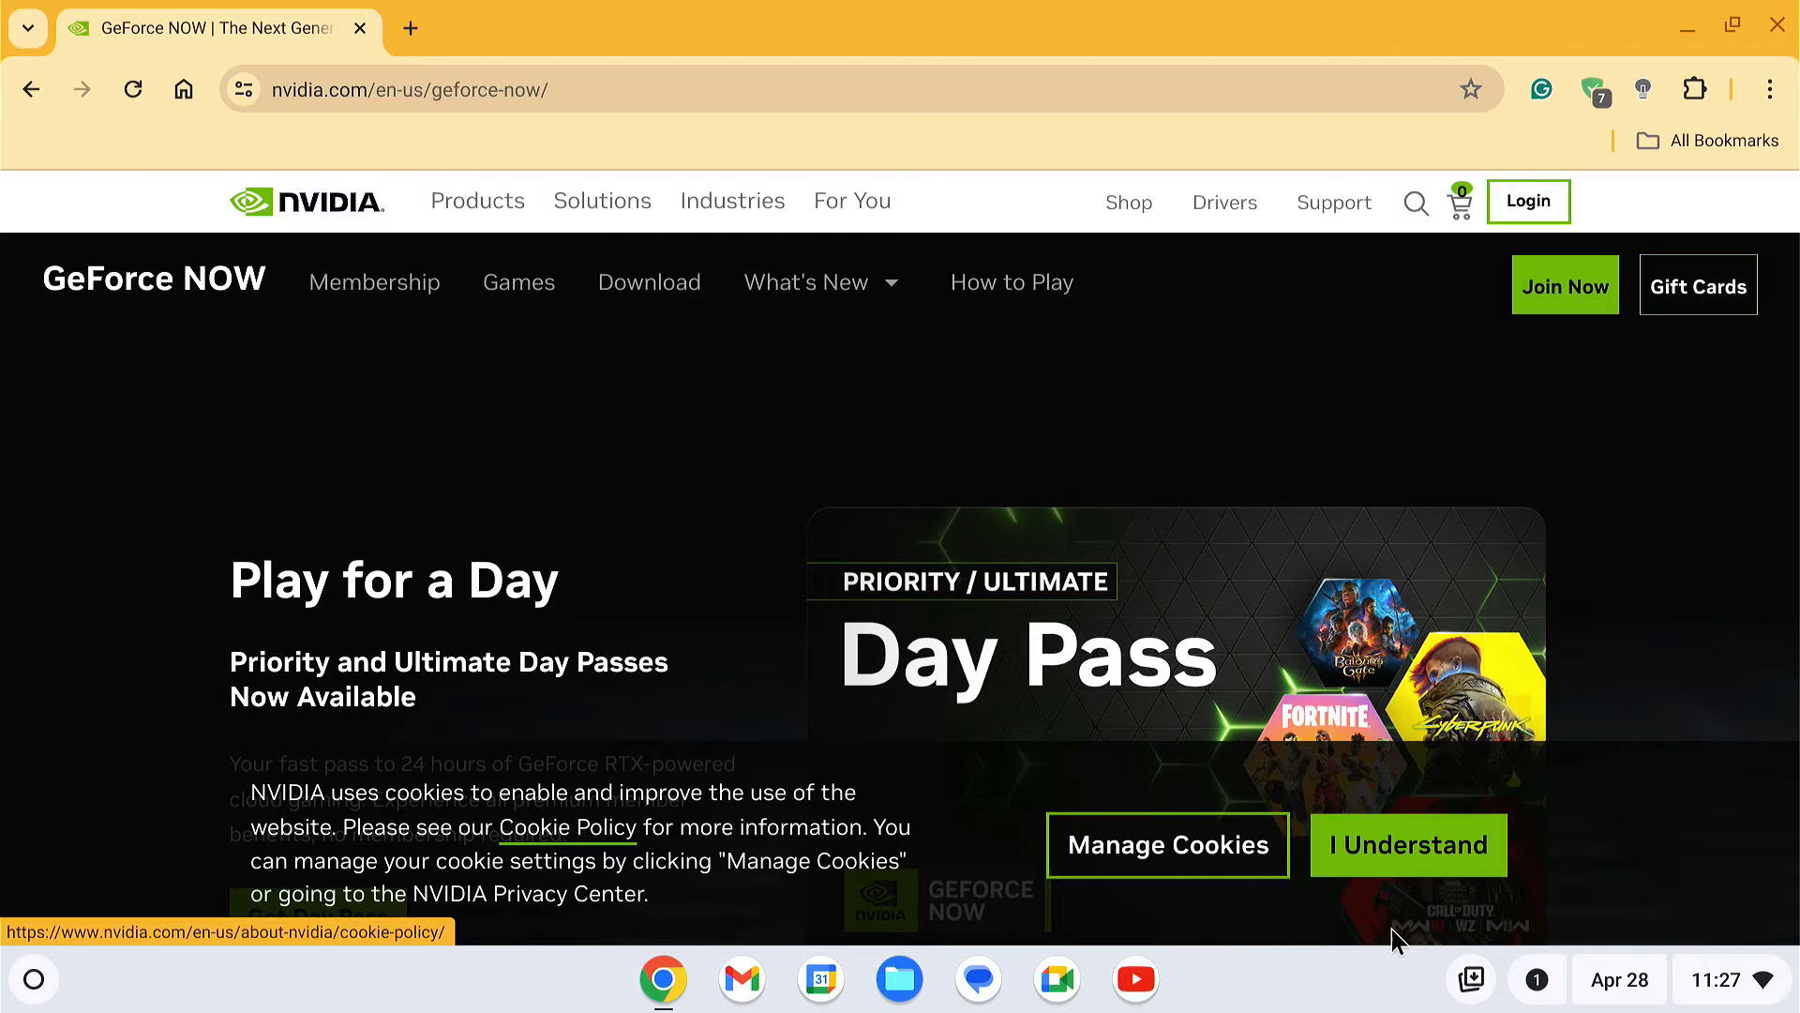
pyautogui.click(1401, 870)
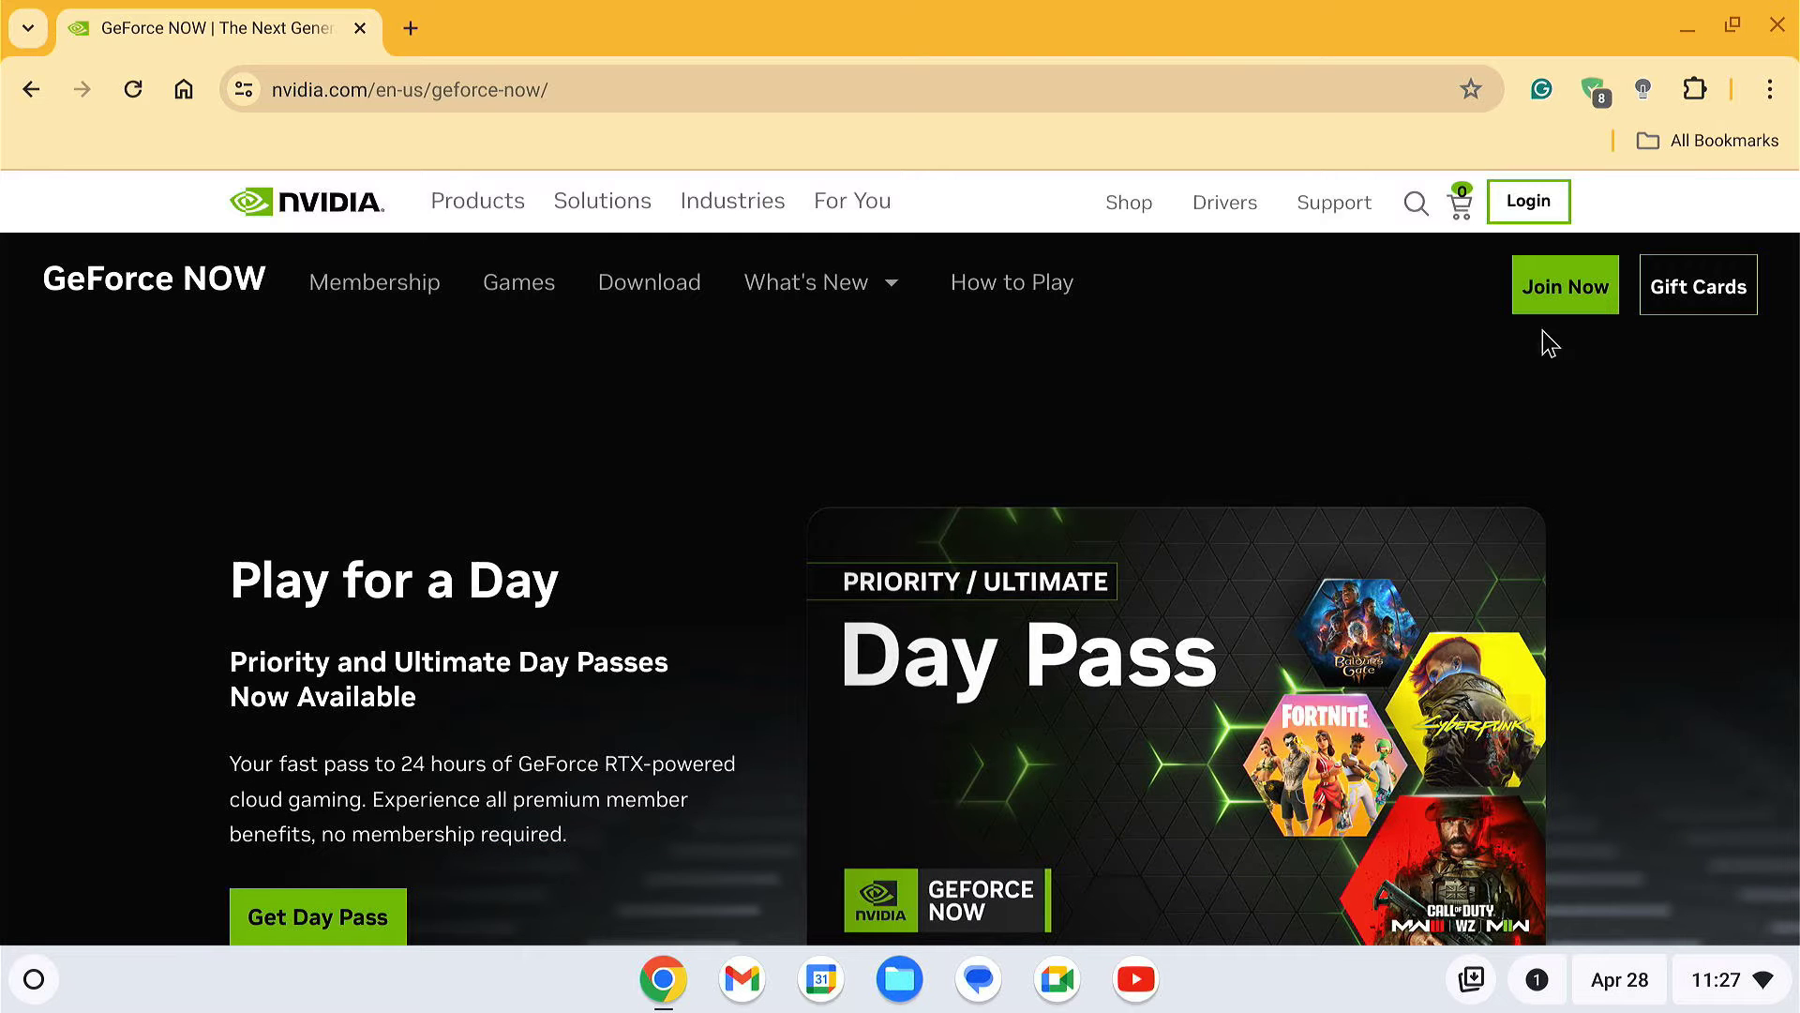
# - Try Join Now on GeForce NOW and highlight the region-not-supported heading
pyautogui.click(1552, 290)
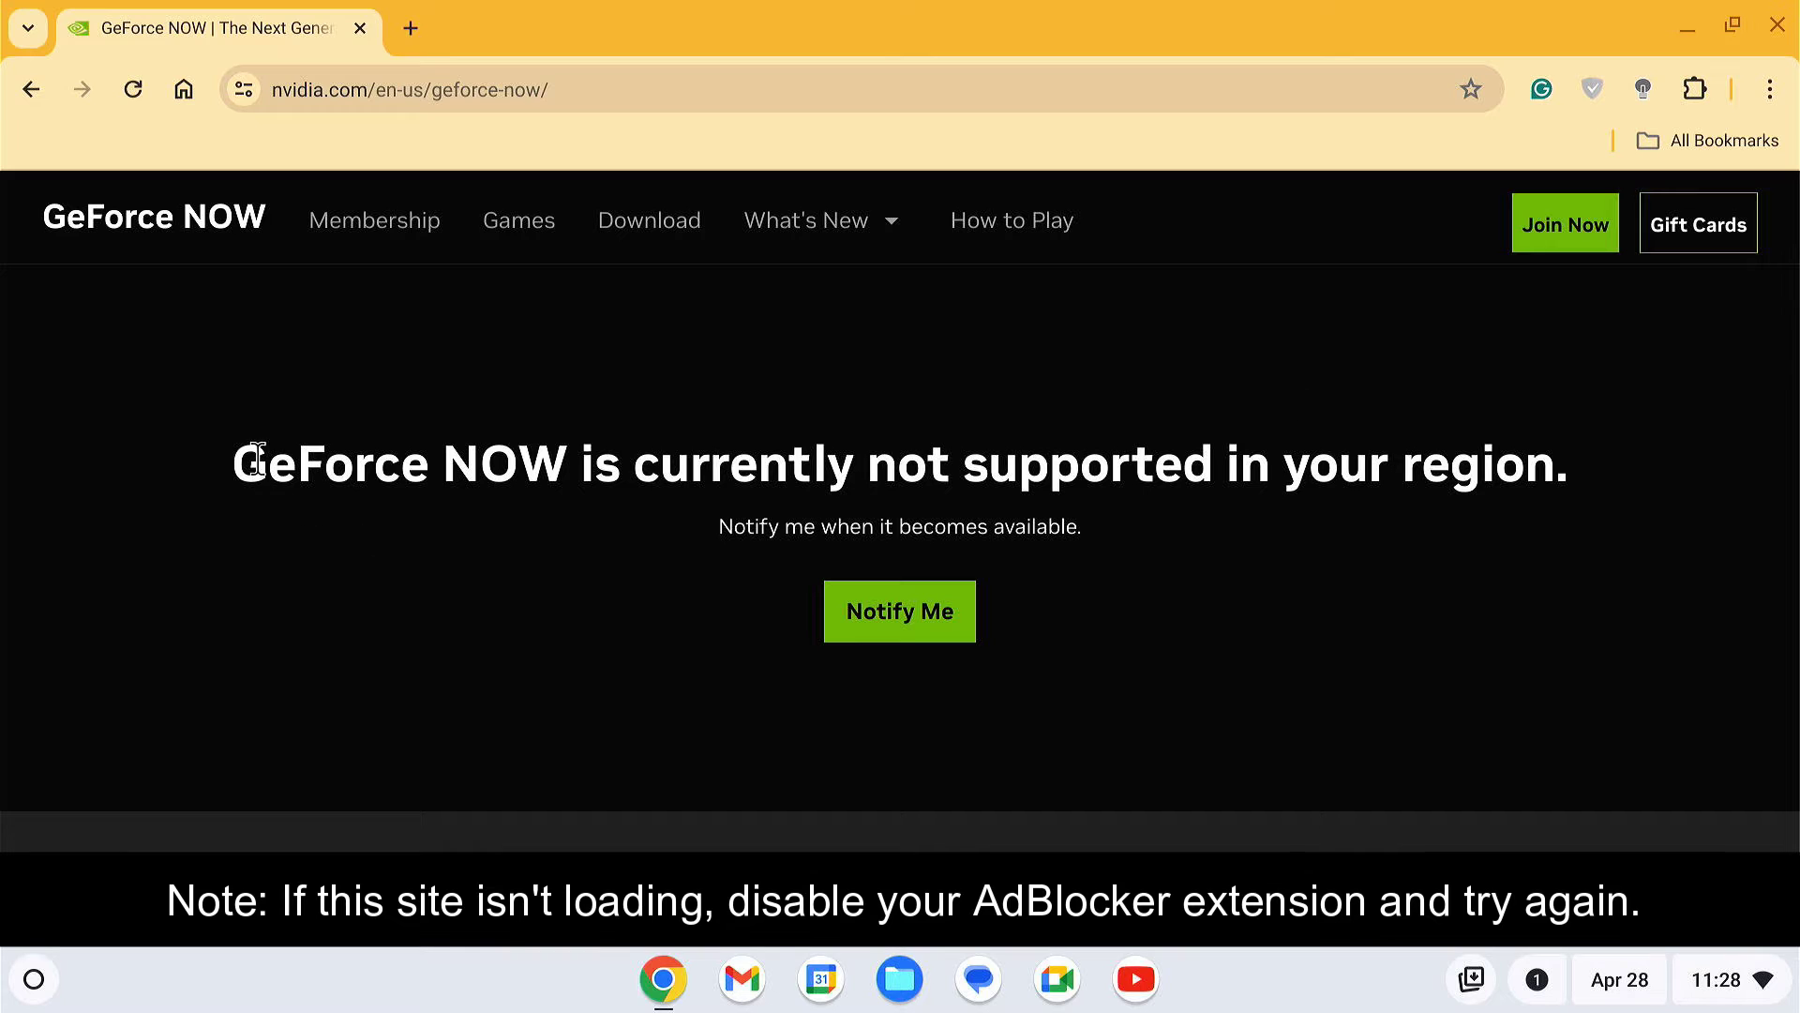
pyautogui.moveTo(248, 449); pyautogui.dragTo(1606, 506)
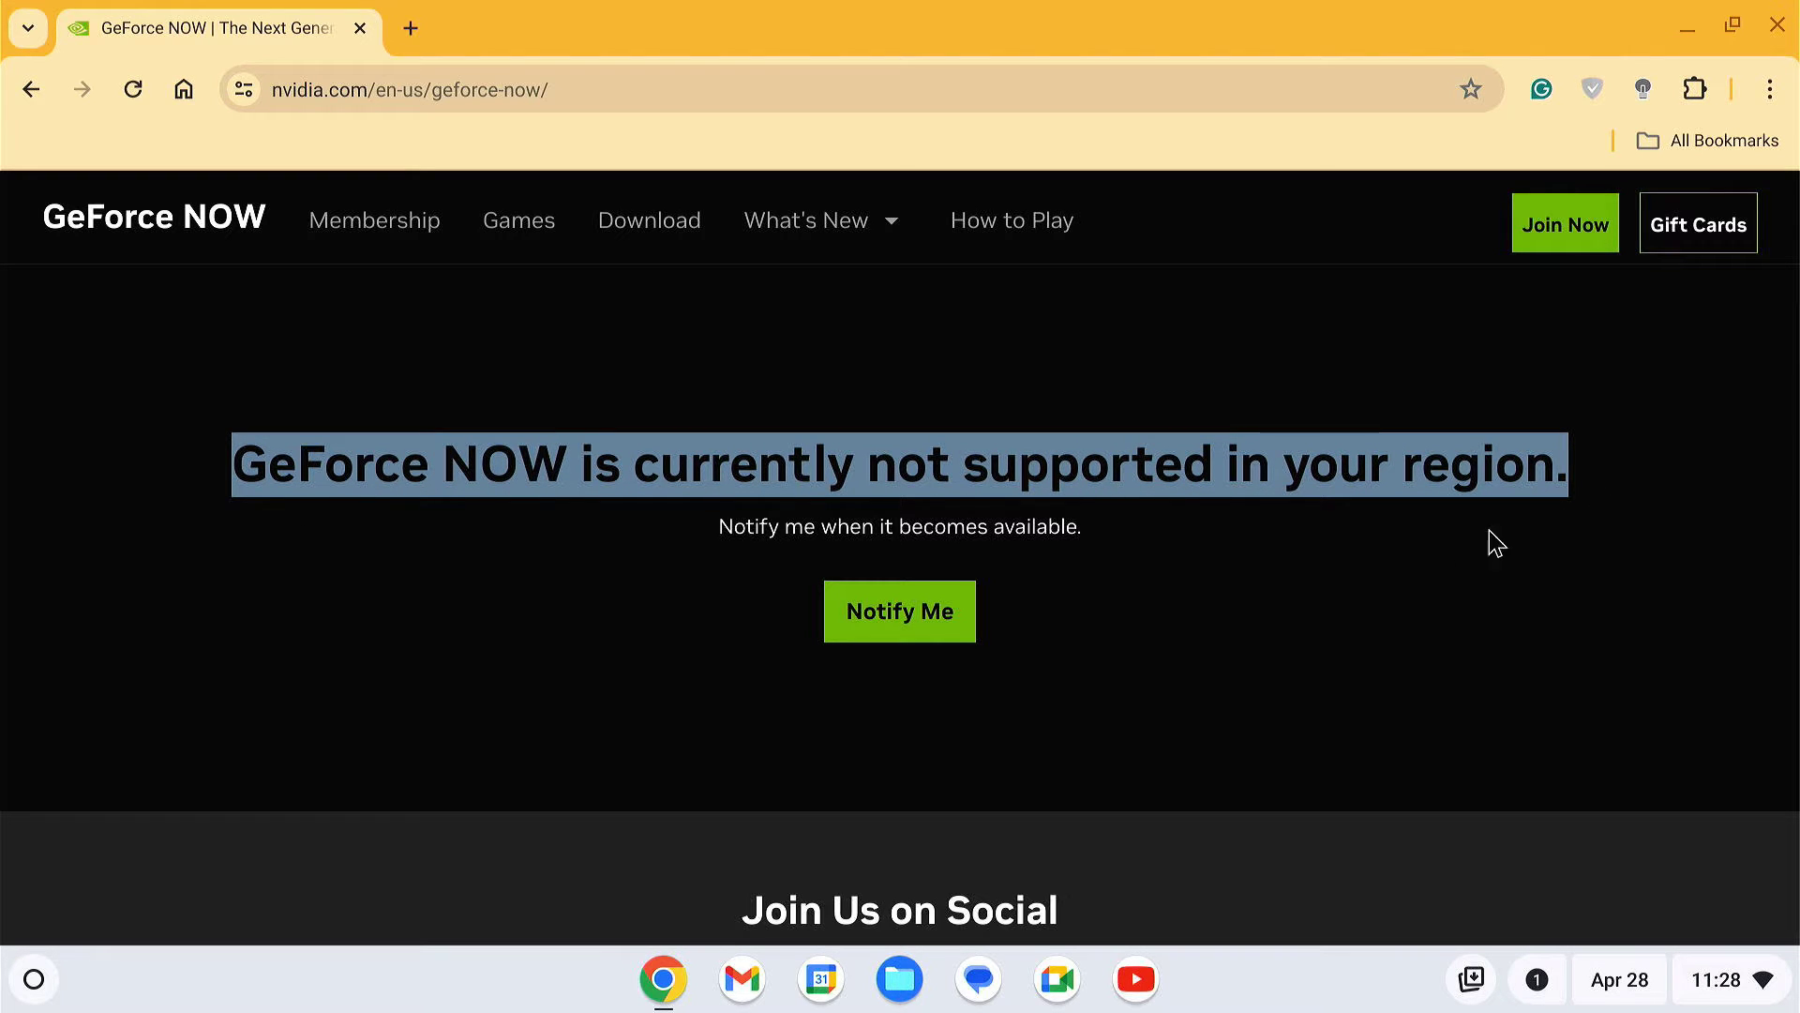
pyautogui.click(1277, 557)
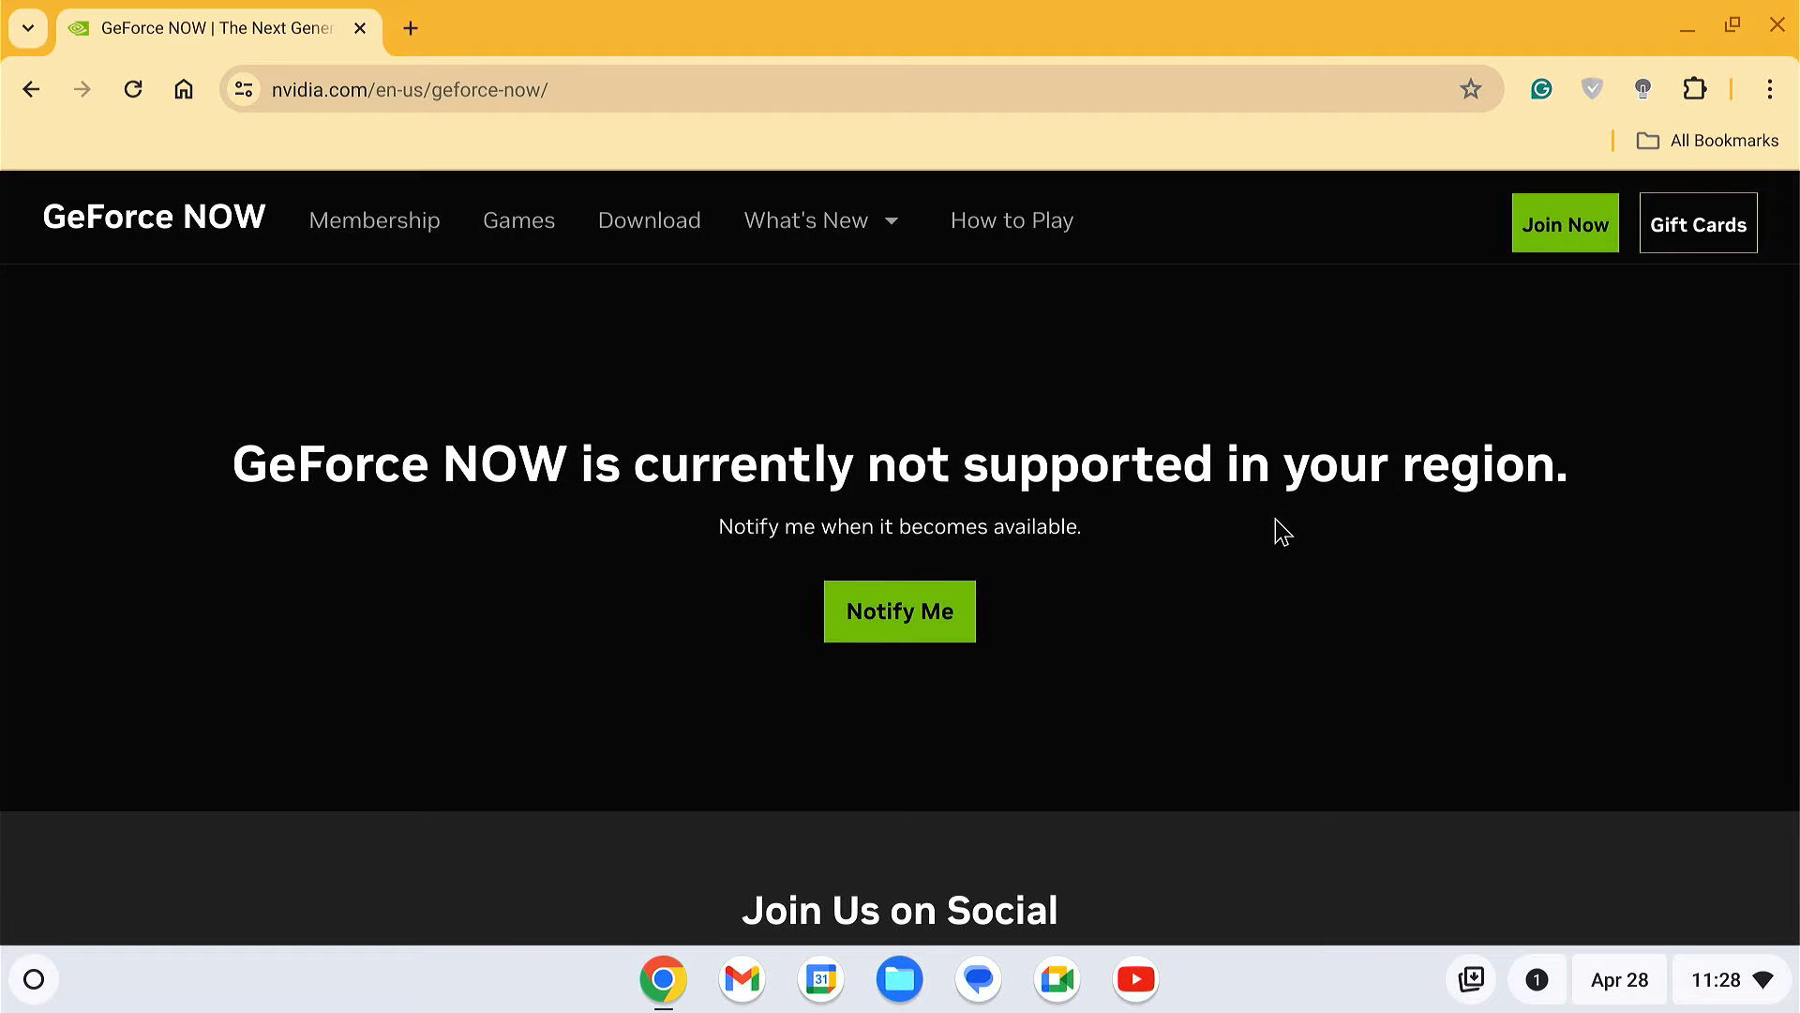
# - Open a new tab and go to the Chrome Web Store via the Extensions menu
pyautogui.click(411, 28)
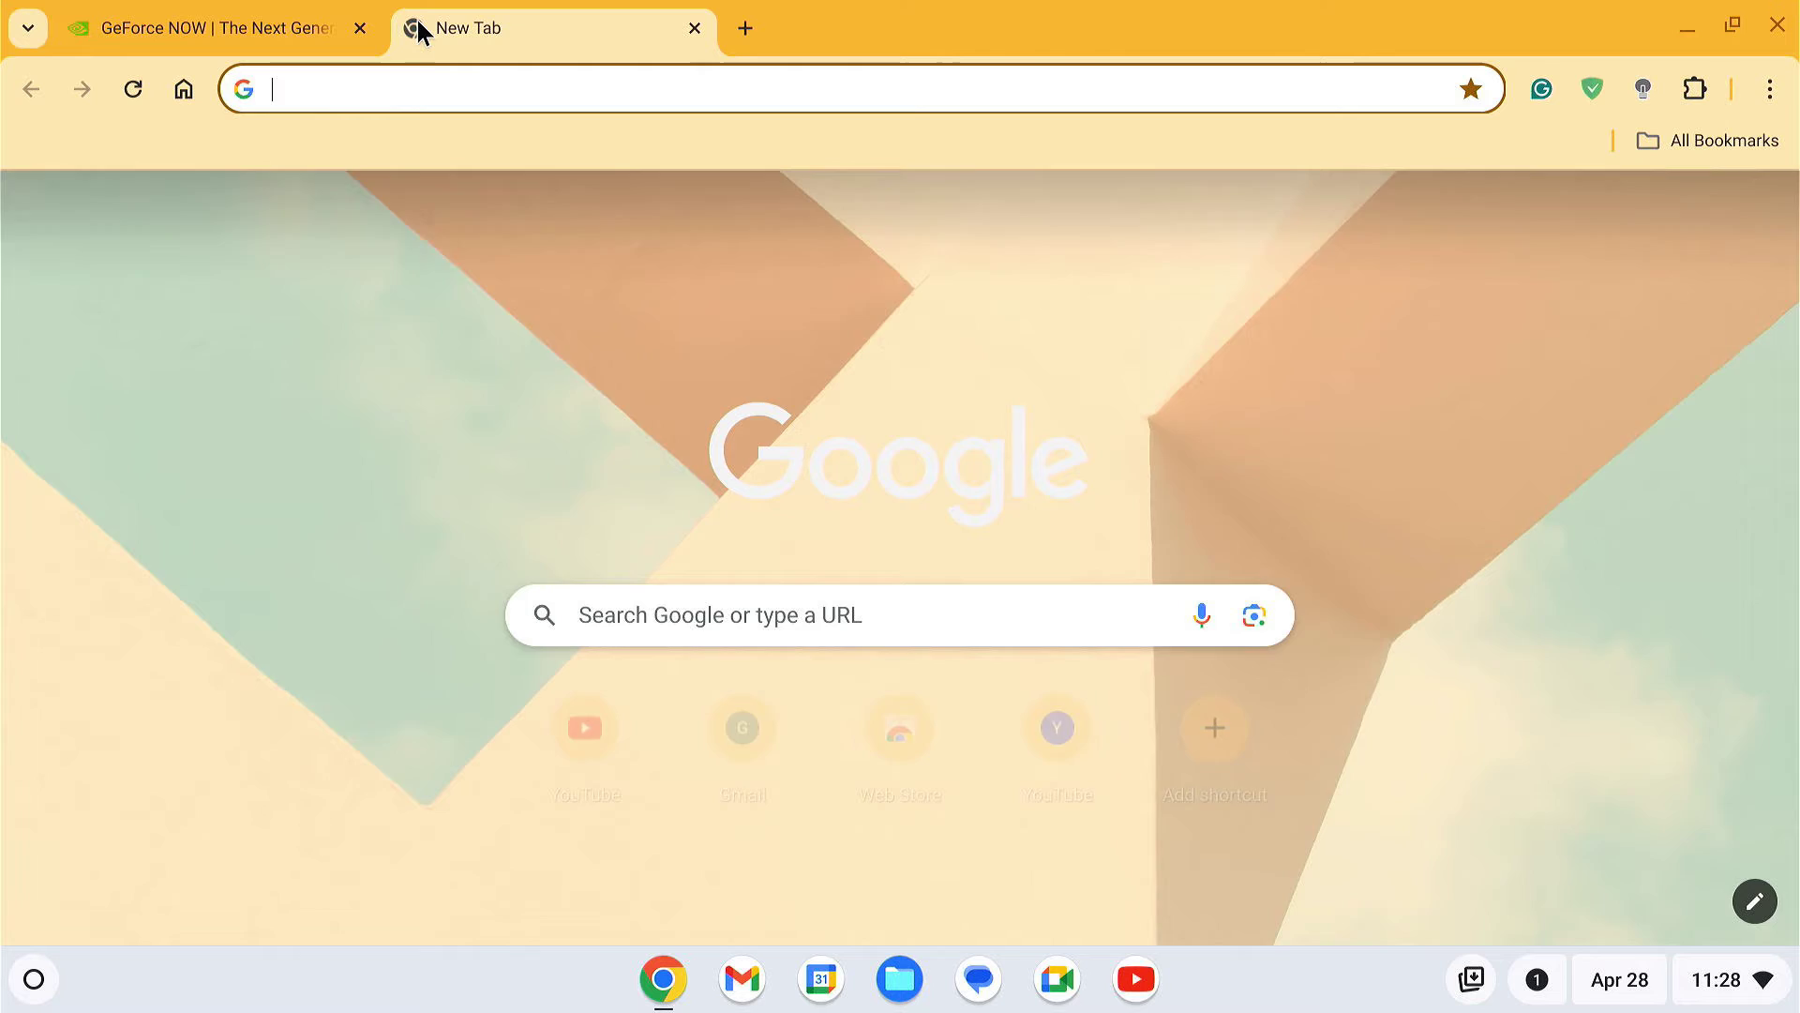
pyautogui.click(1785, 86)
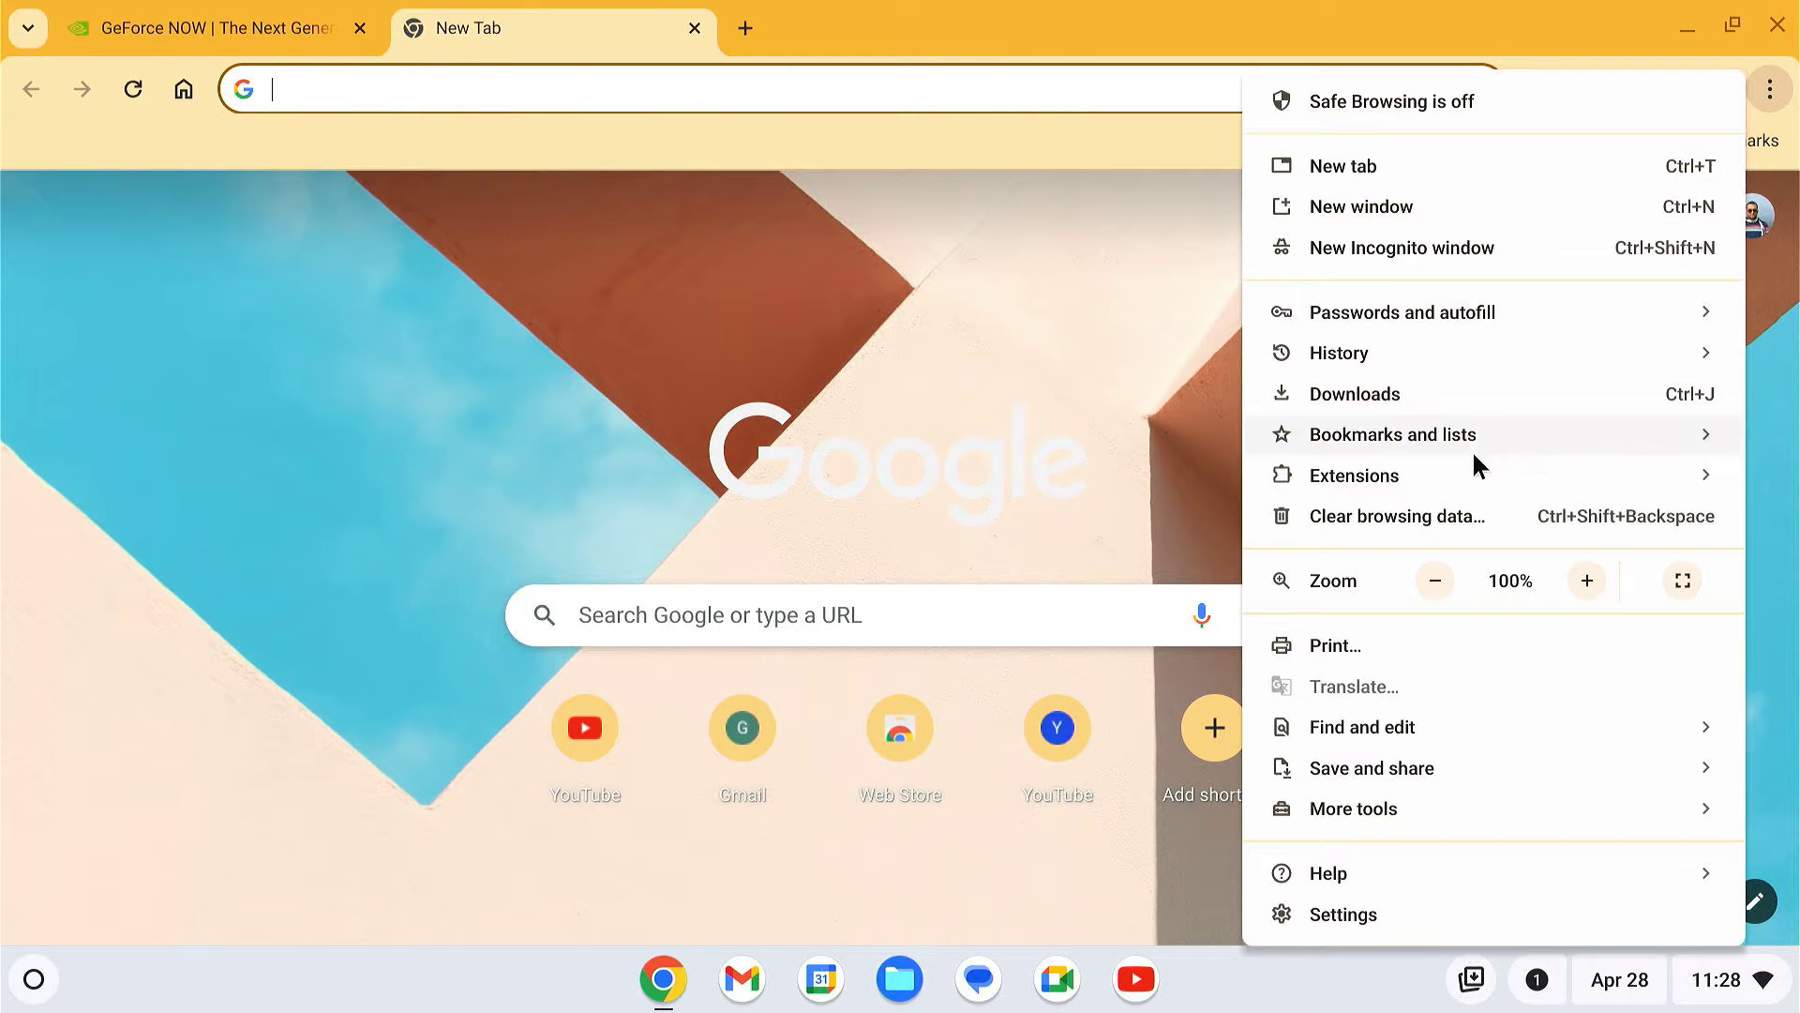
pyautogui.moveTo(1455, 478)
pyautogui.click(1148, 517)
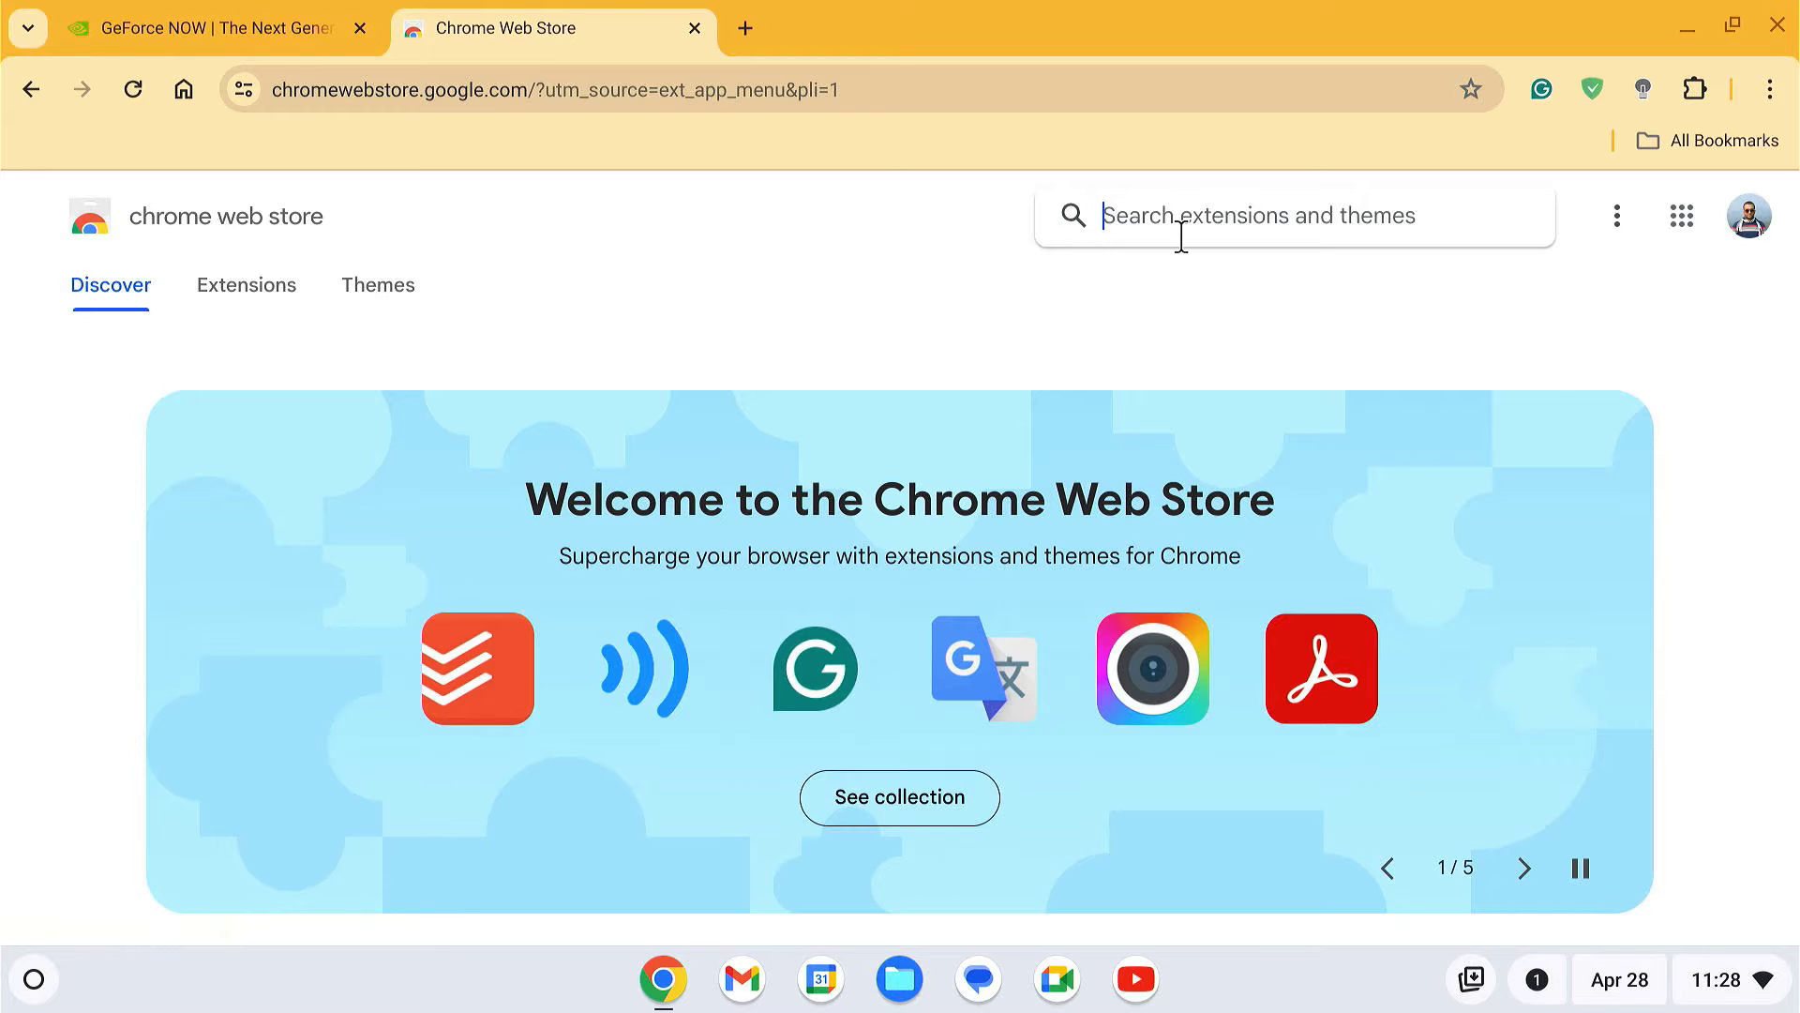
# - Search the store for 'vpn' and add the VeePN Free VPN extension to Chrome
pyautogui.click(1177, 230)
pyautogui.write('vpn')
pyautogui.press('Return')
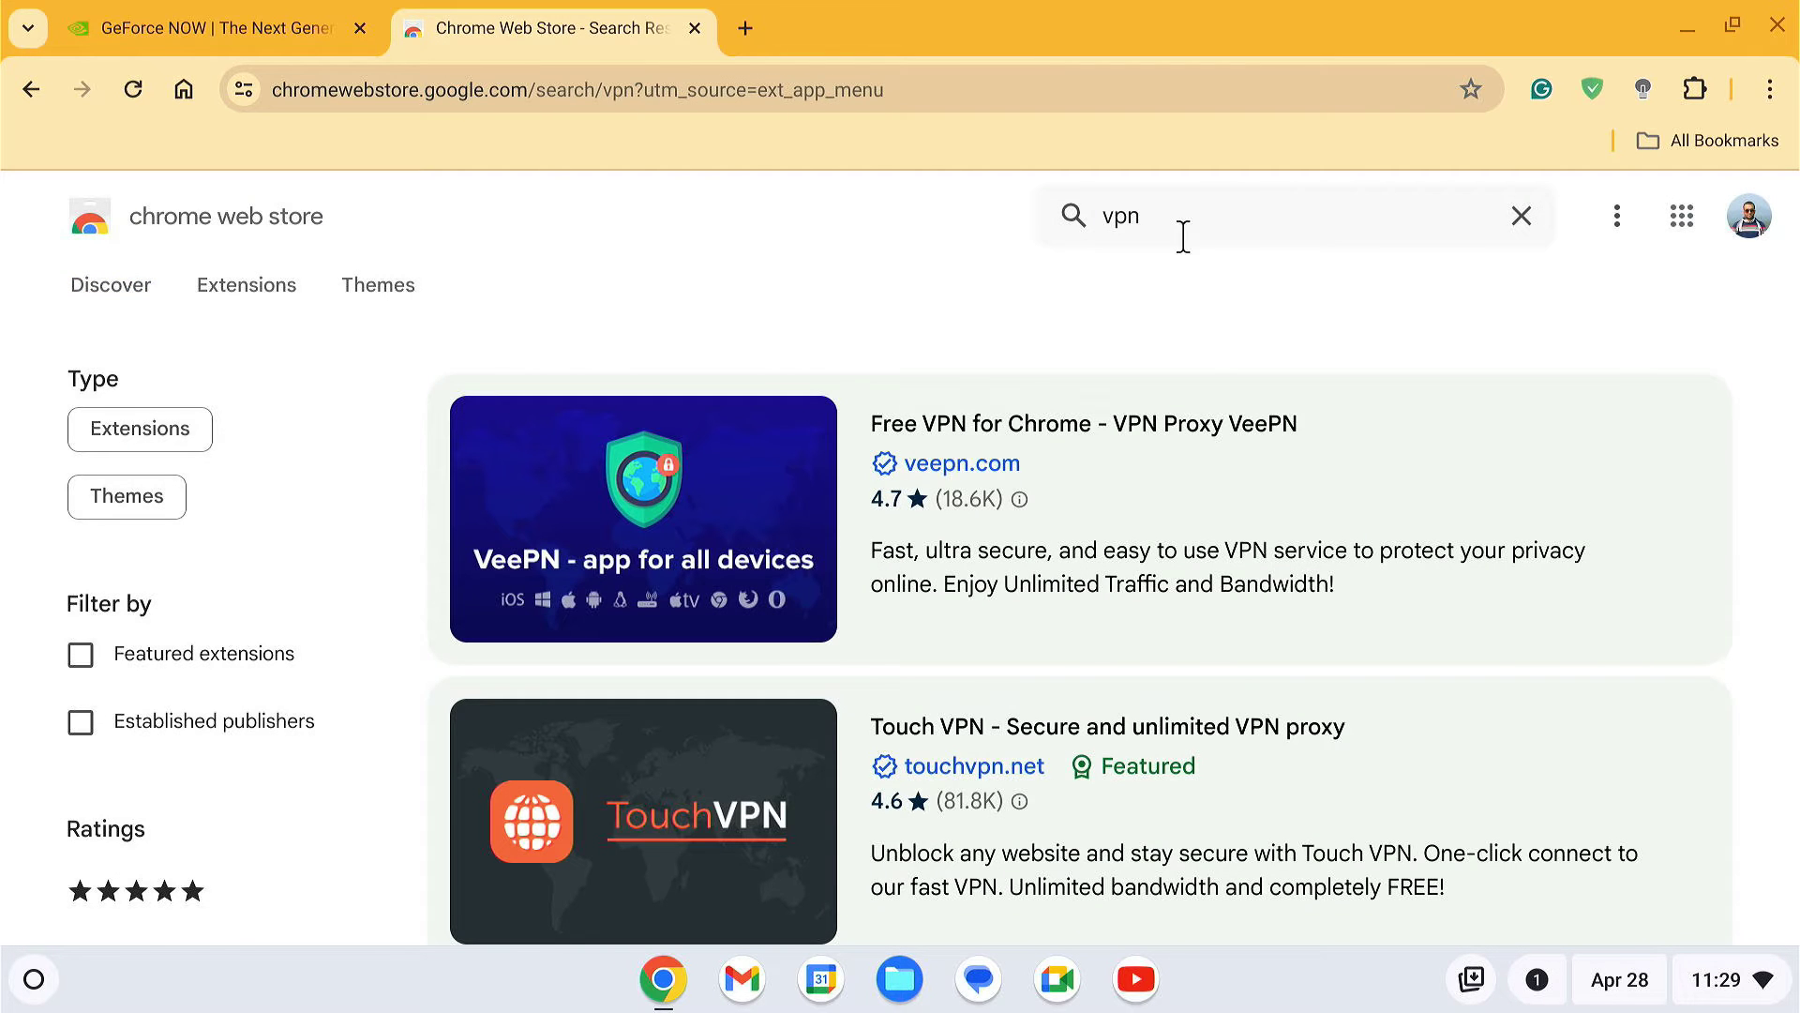
pyautogui.click(907, 518)
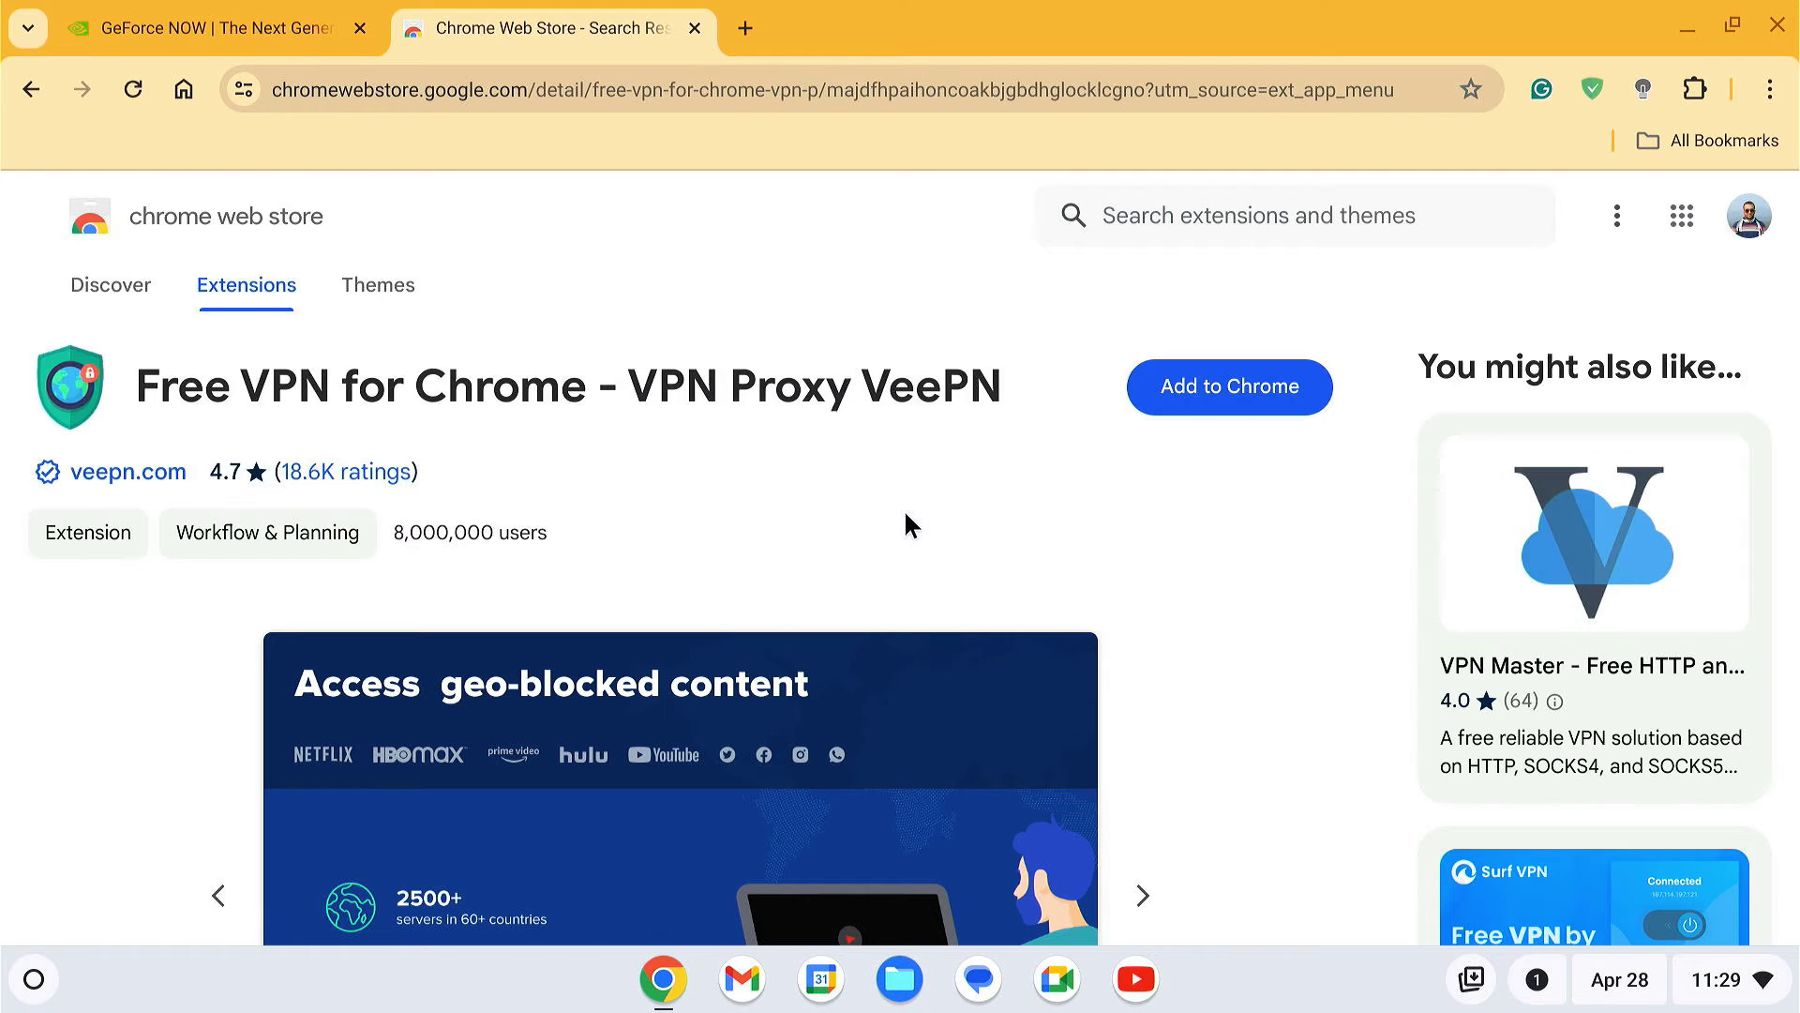
pyautogui.click(1203, 399)
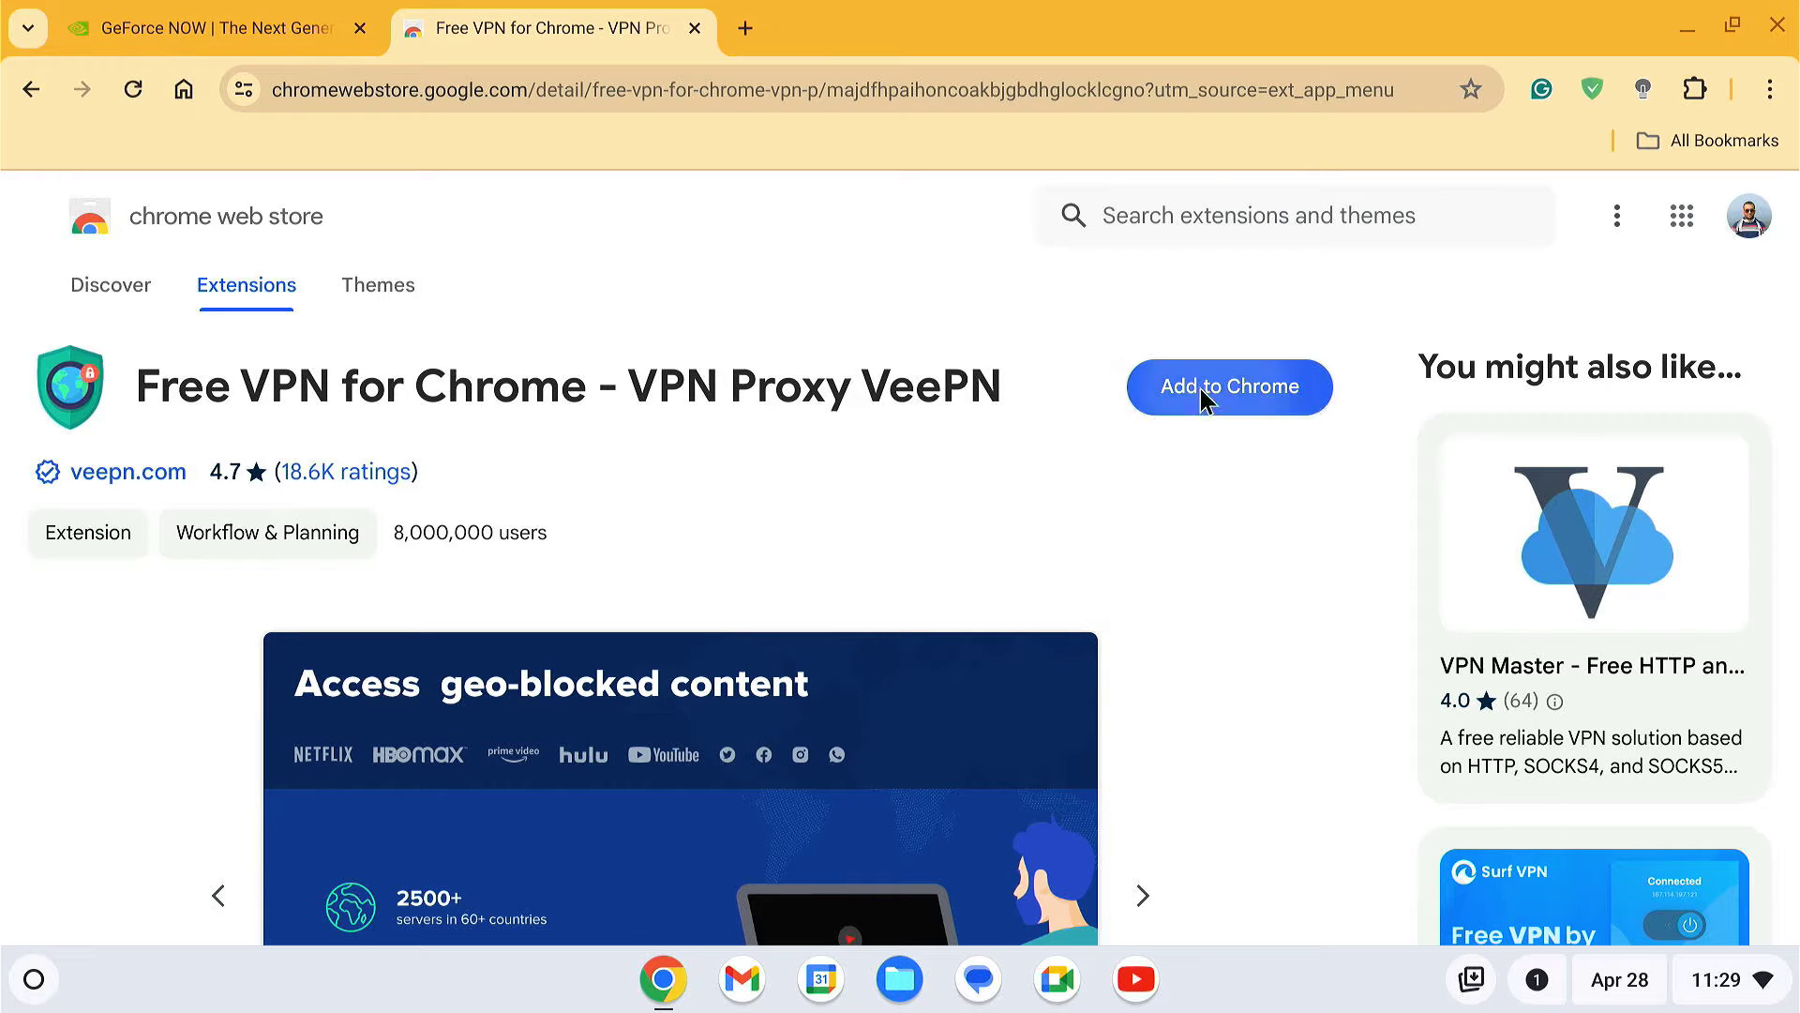
pyautogui.click(1106, 533)
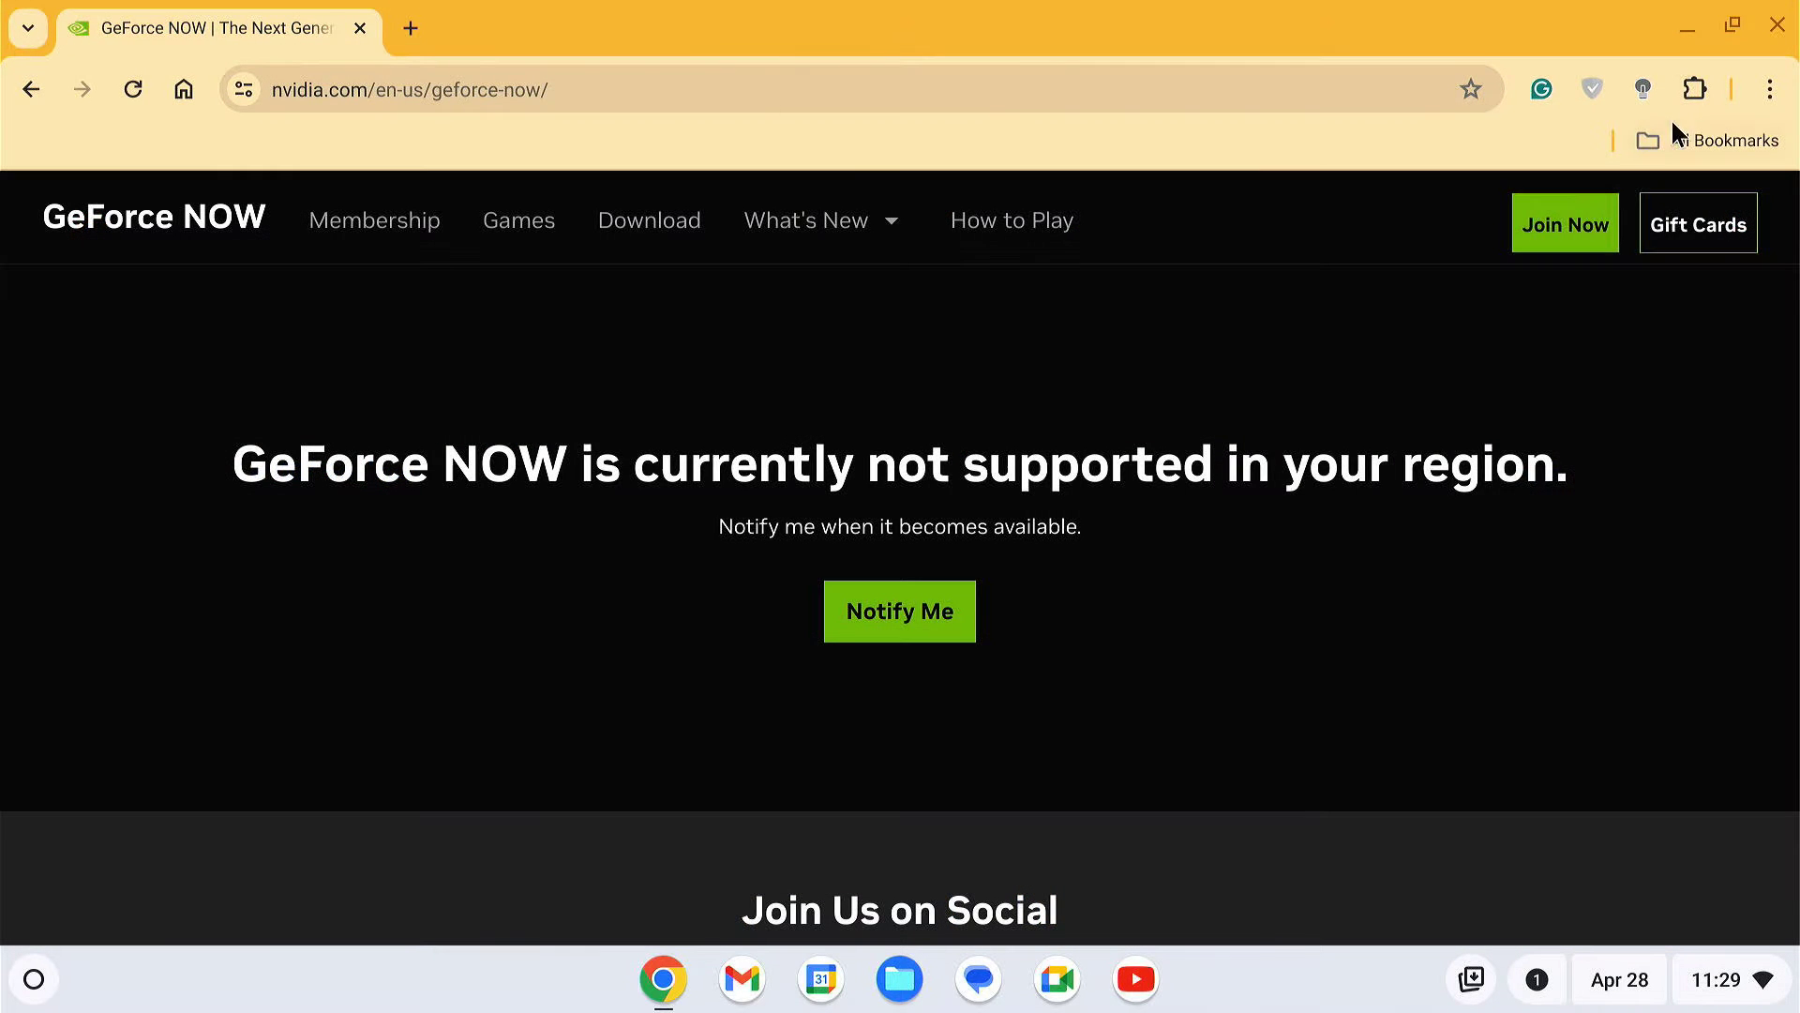
# - Pin VeePN to the toolbar and open its popup past the introduction screens
pyautogui.click(1695, 91)
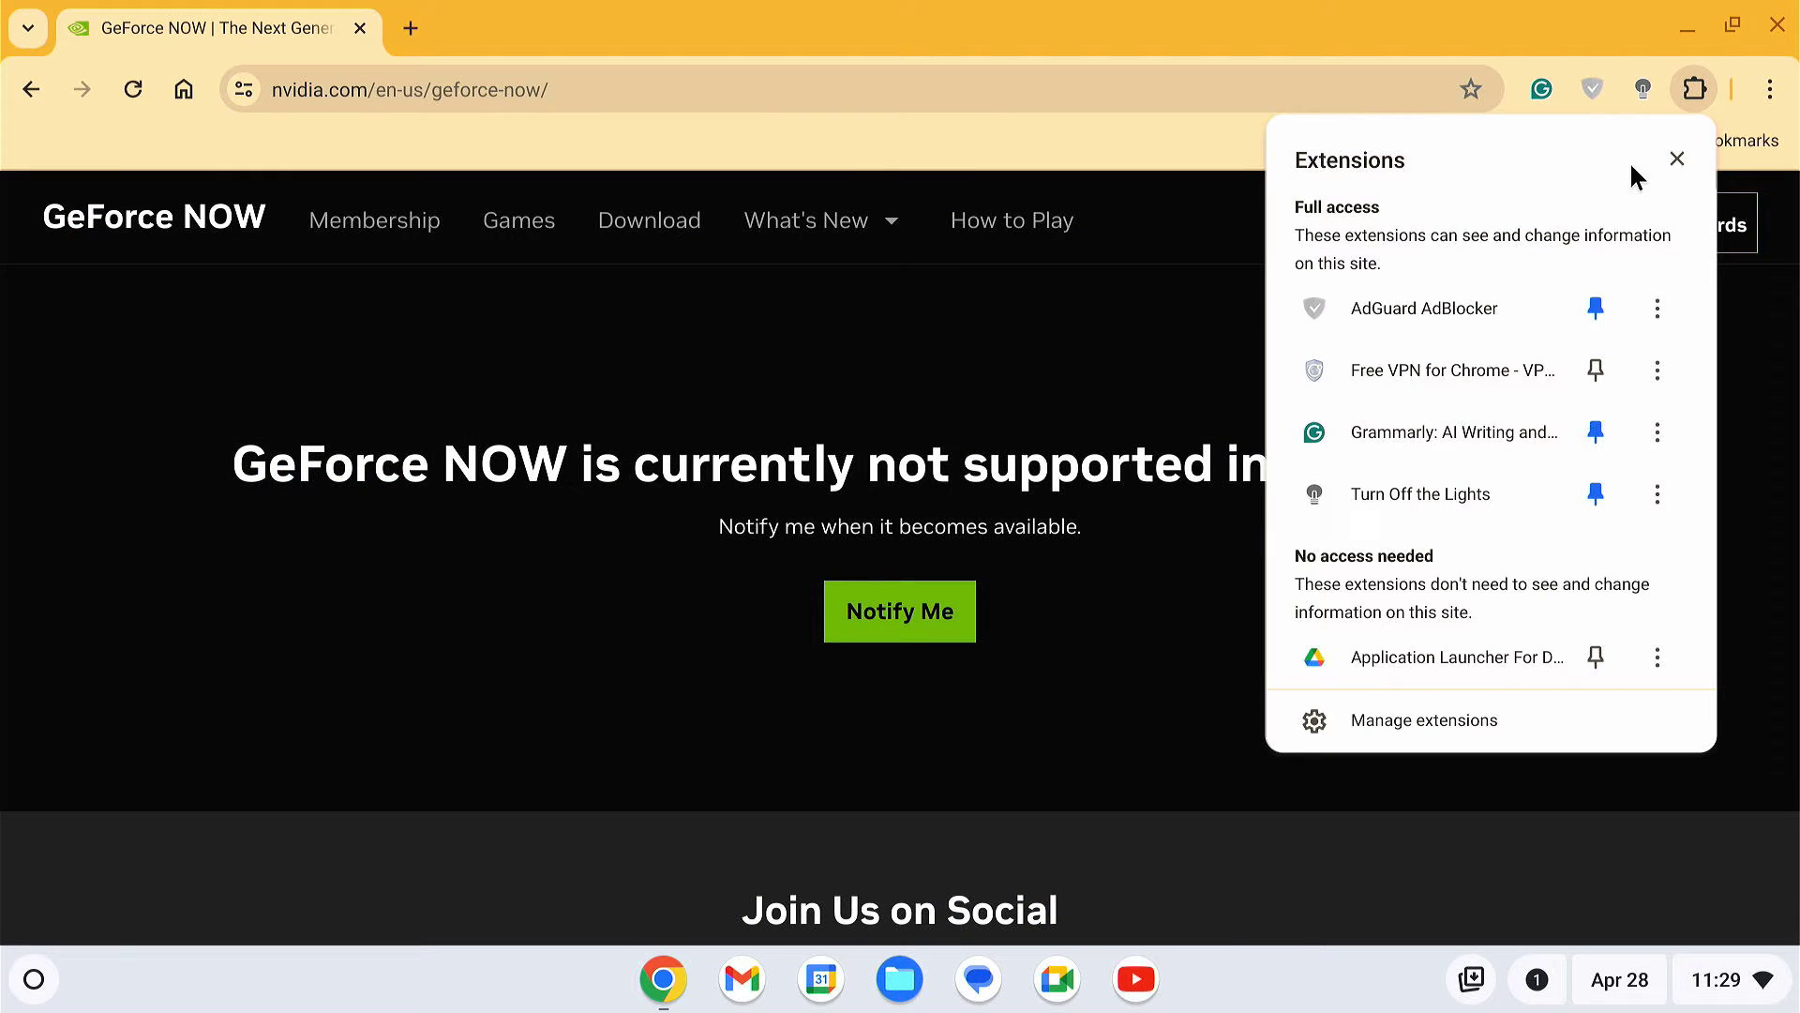
pyautogui.click(1595, 370)
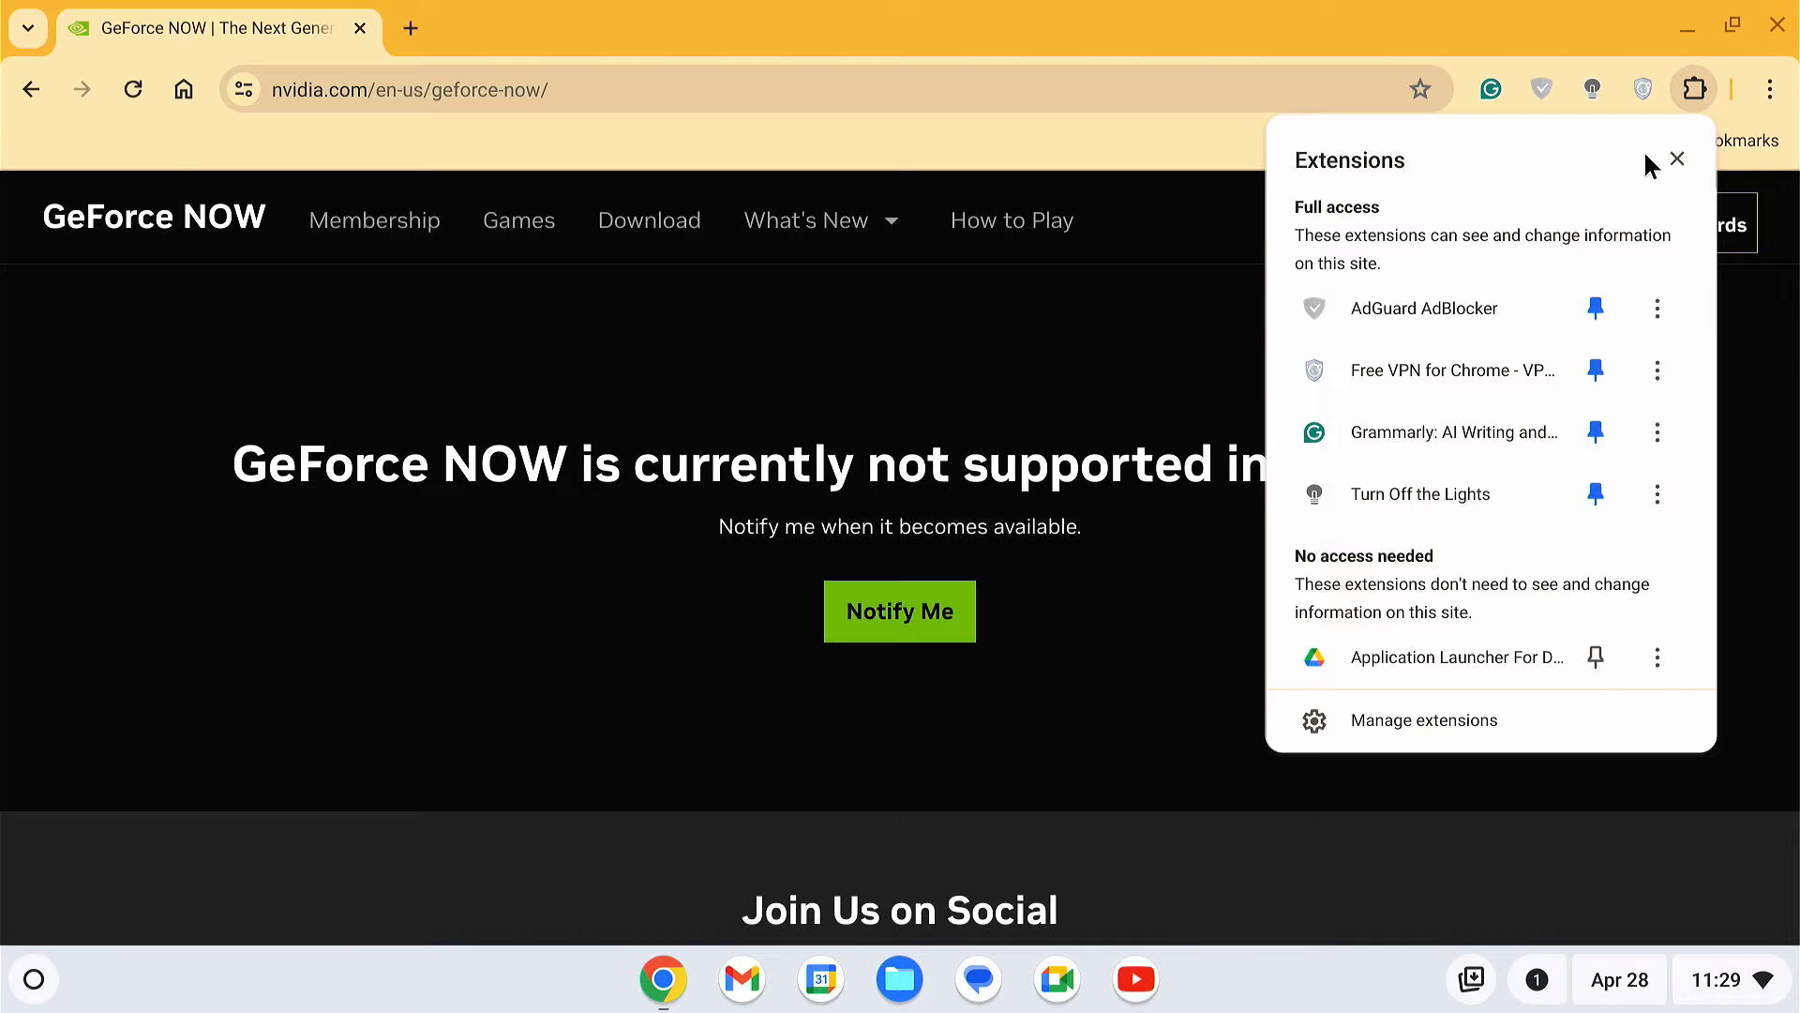
pyautogui.click(1639, 94)
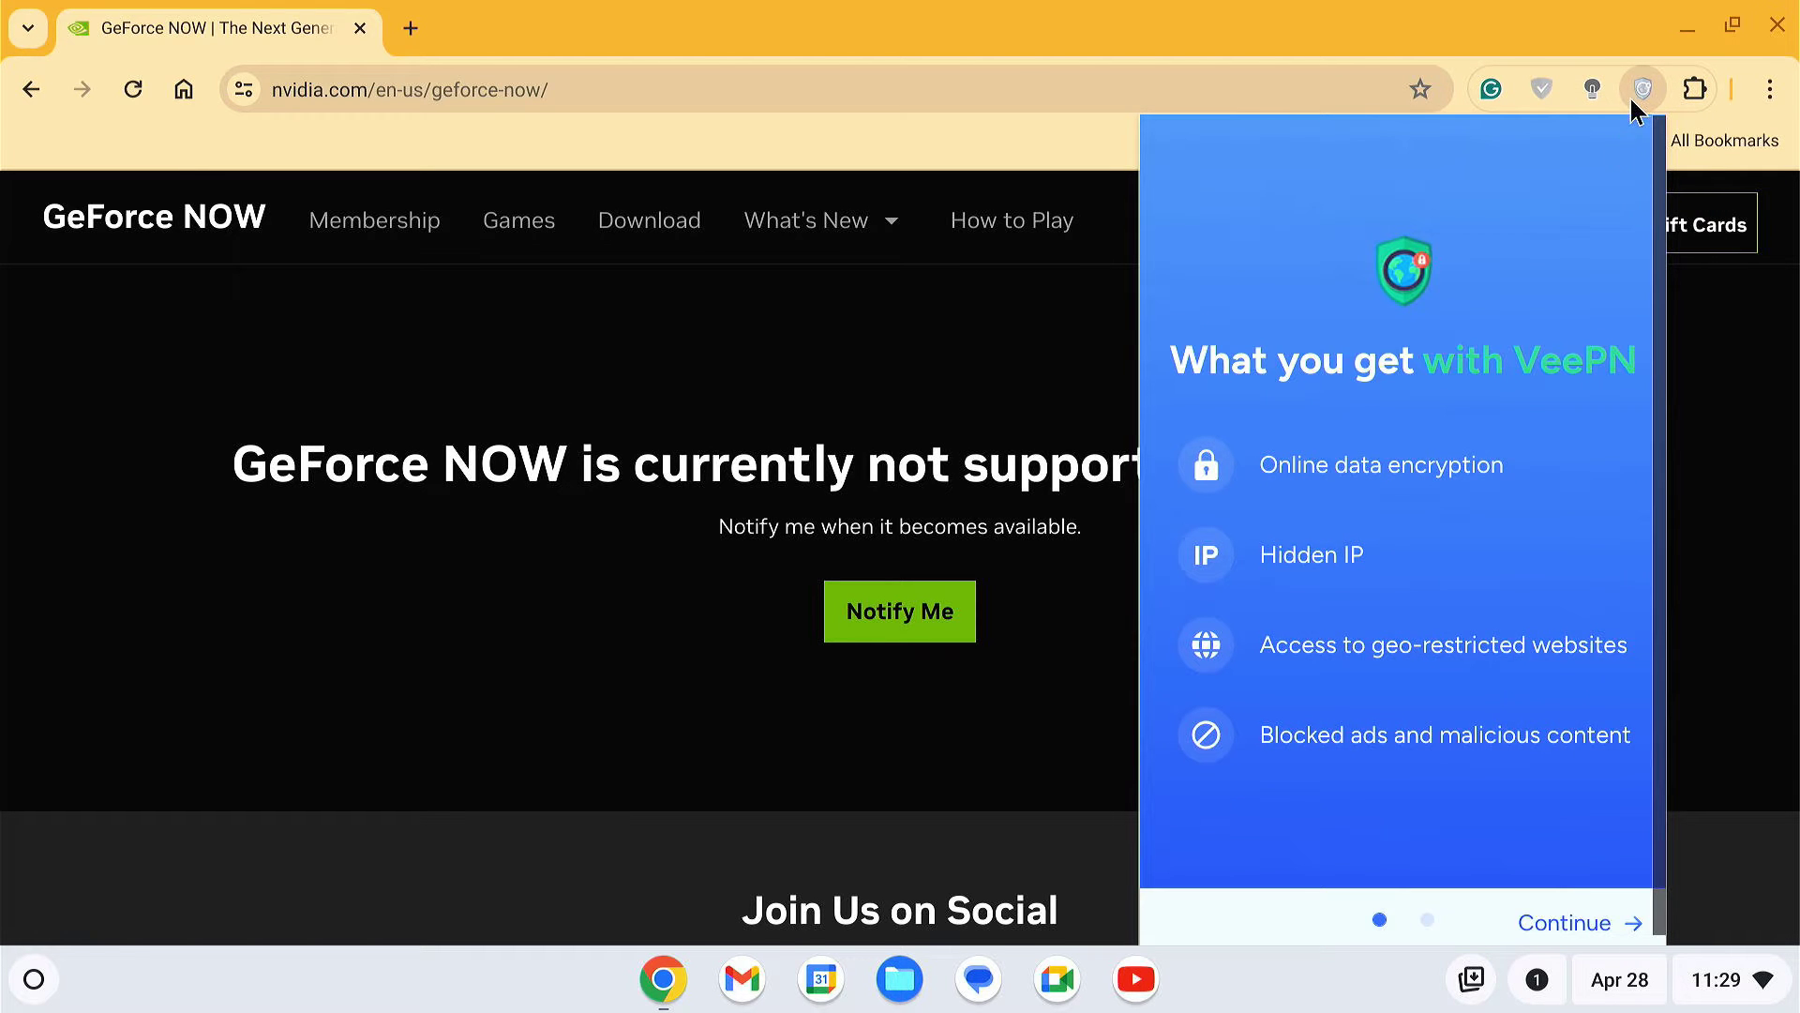
pyautogui.click(1594, 923)
pyautogui.click(1589, 927)
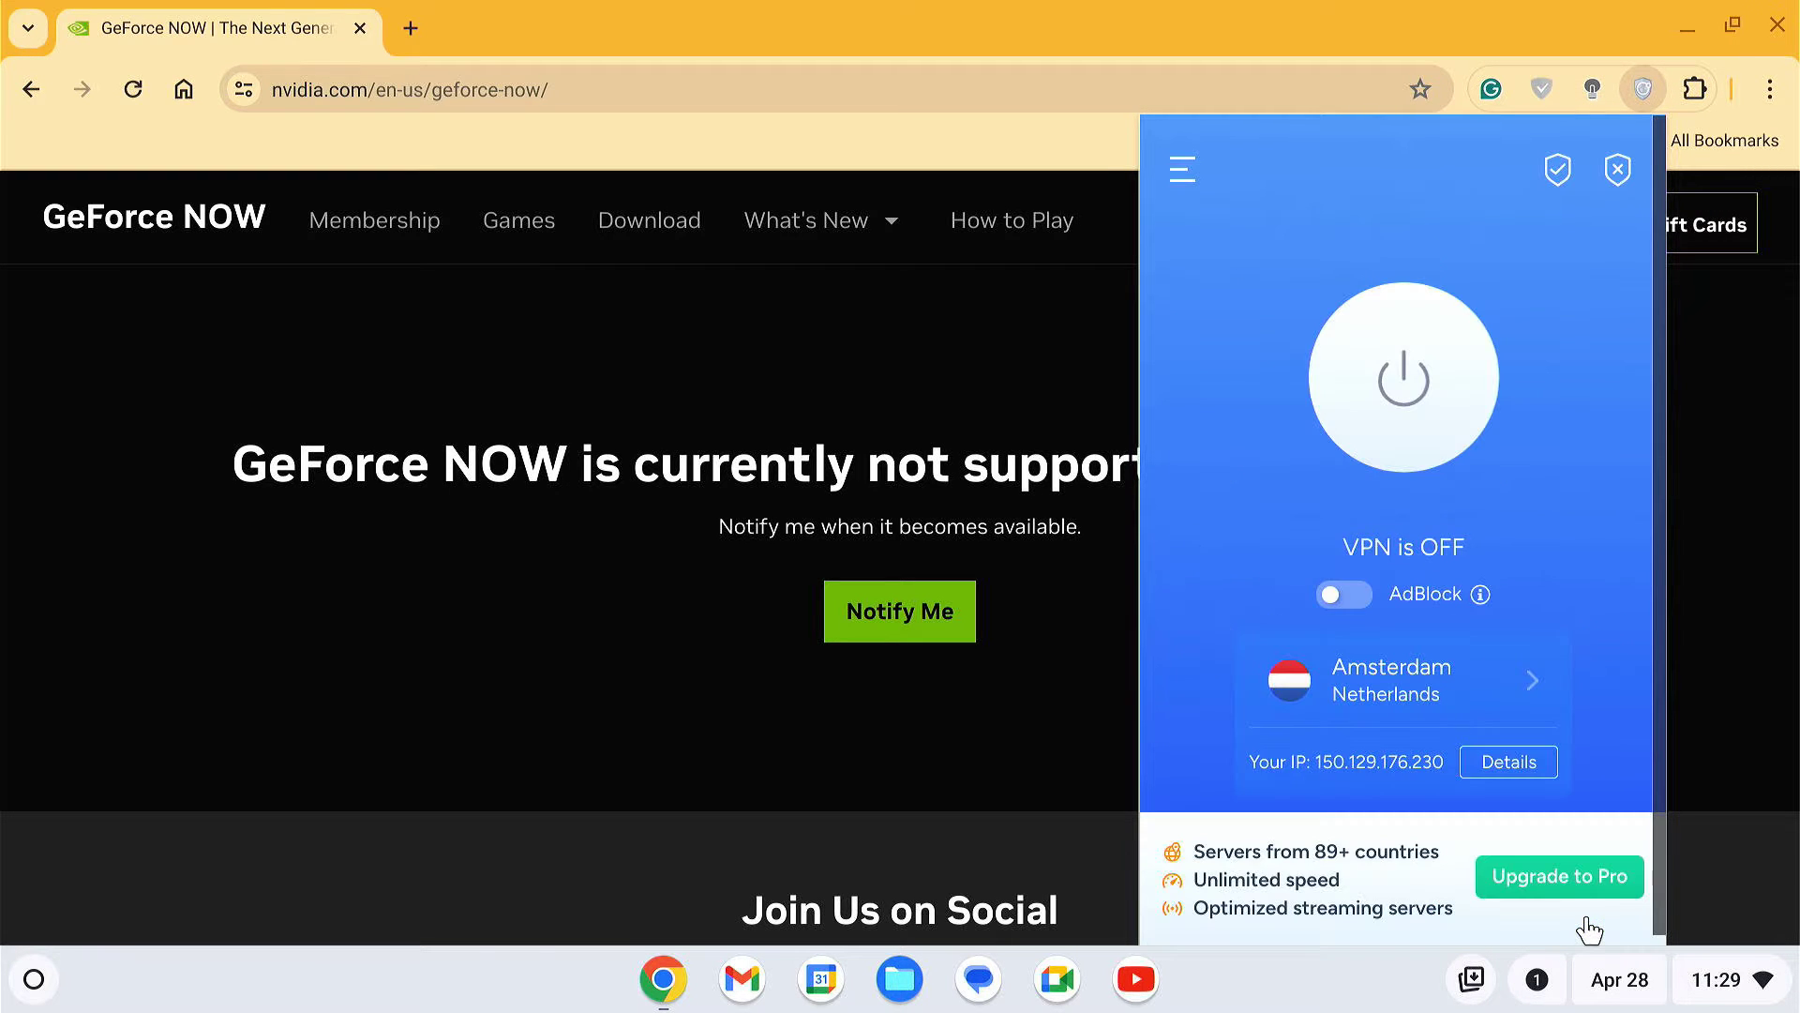
# - Choose Virginia, USA as the VPN location, connect, and close the panel
pyautogui.click(1500, 698)
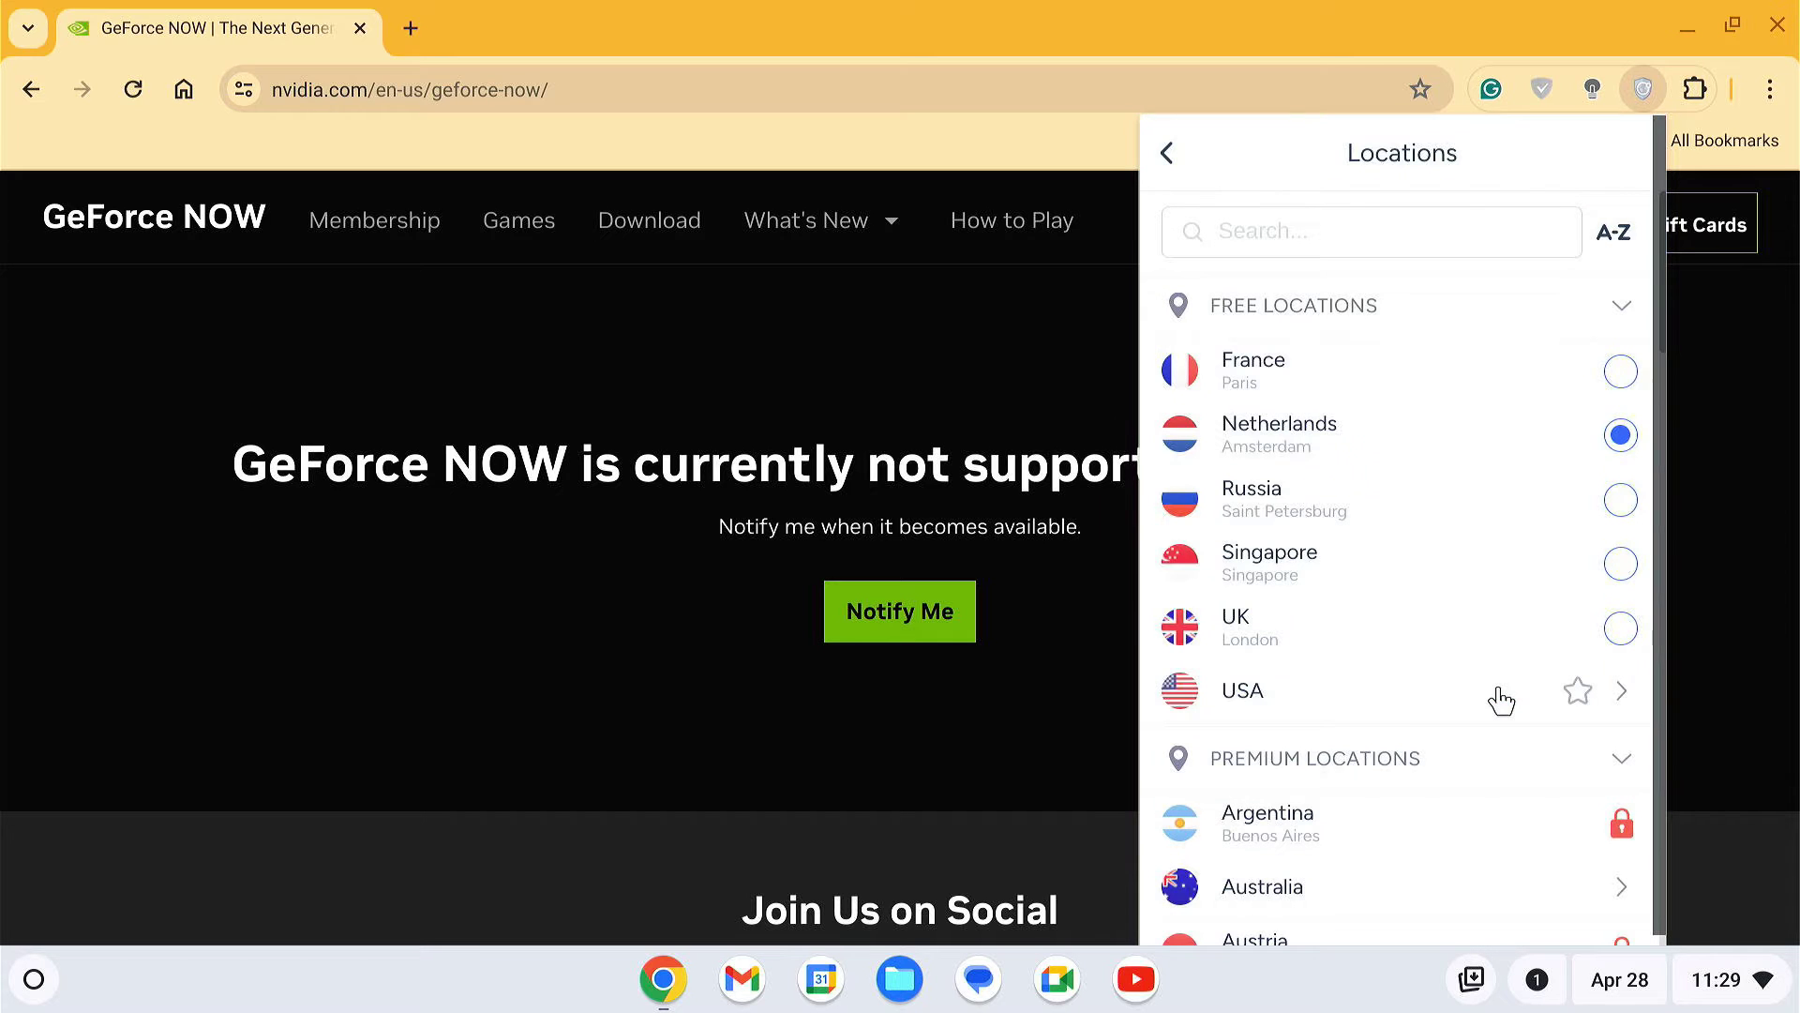
pyautogui.click(1302, 712)
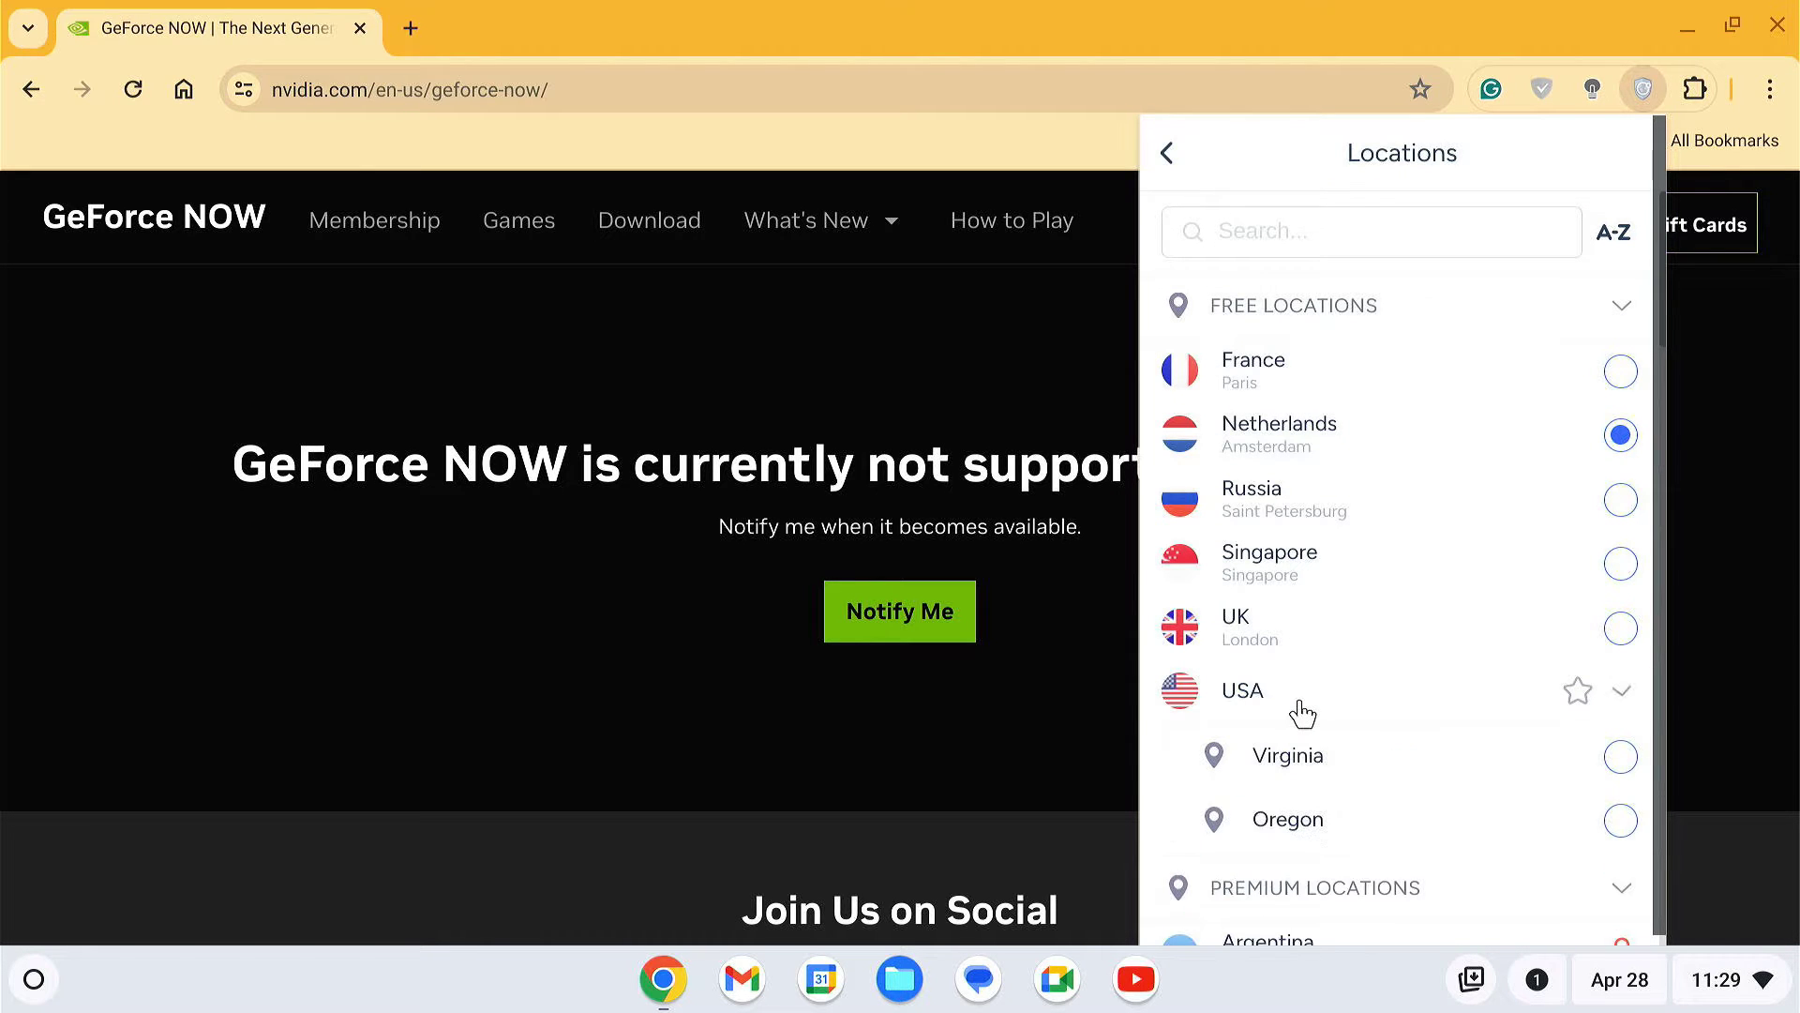
pyautogui.click(1288, 756)
pyautogui.click(1396, 422)
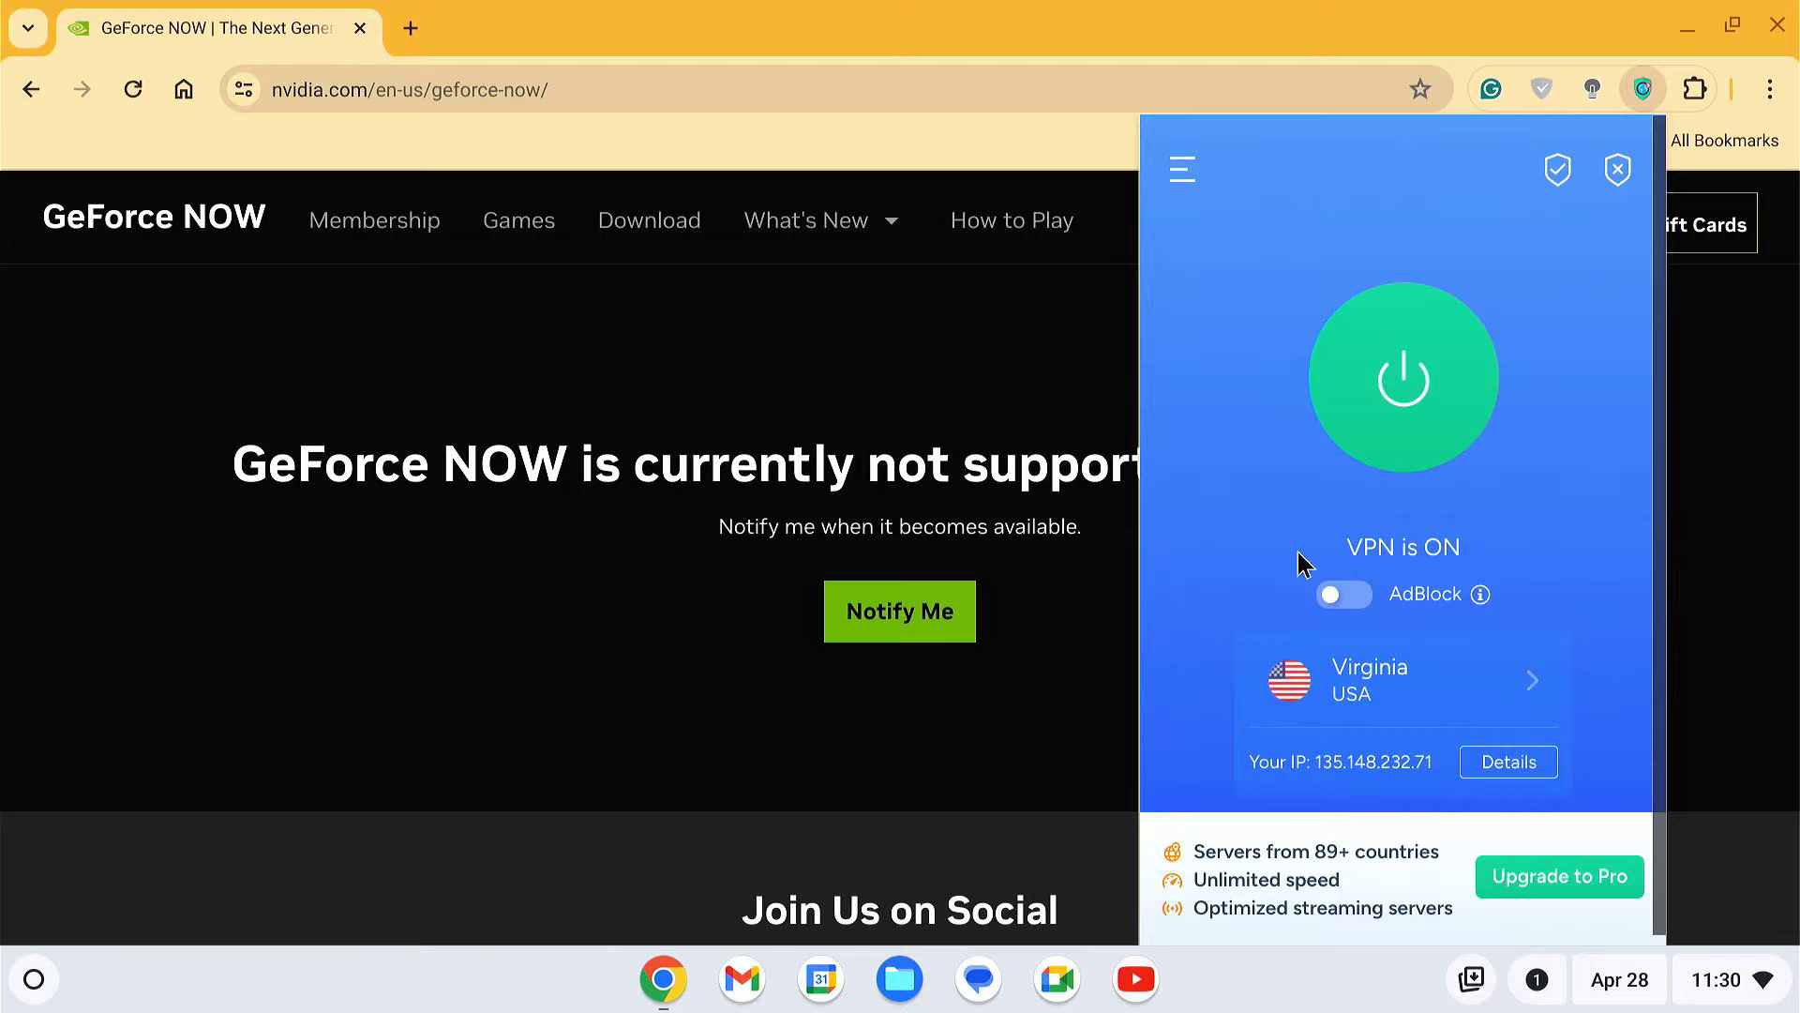
pyautogui.click(1003, 391)
# - Reload GeForce NOW through the VPN and review the Free plan: Basic Rig, 1-hour sessions
pyautogui.click(132, 91)
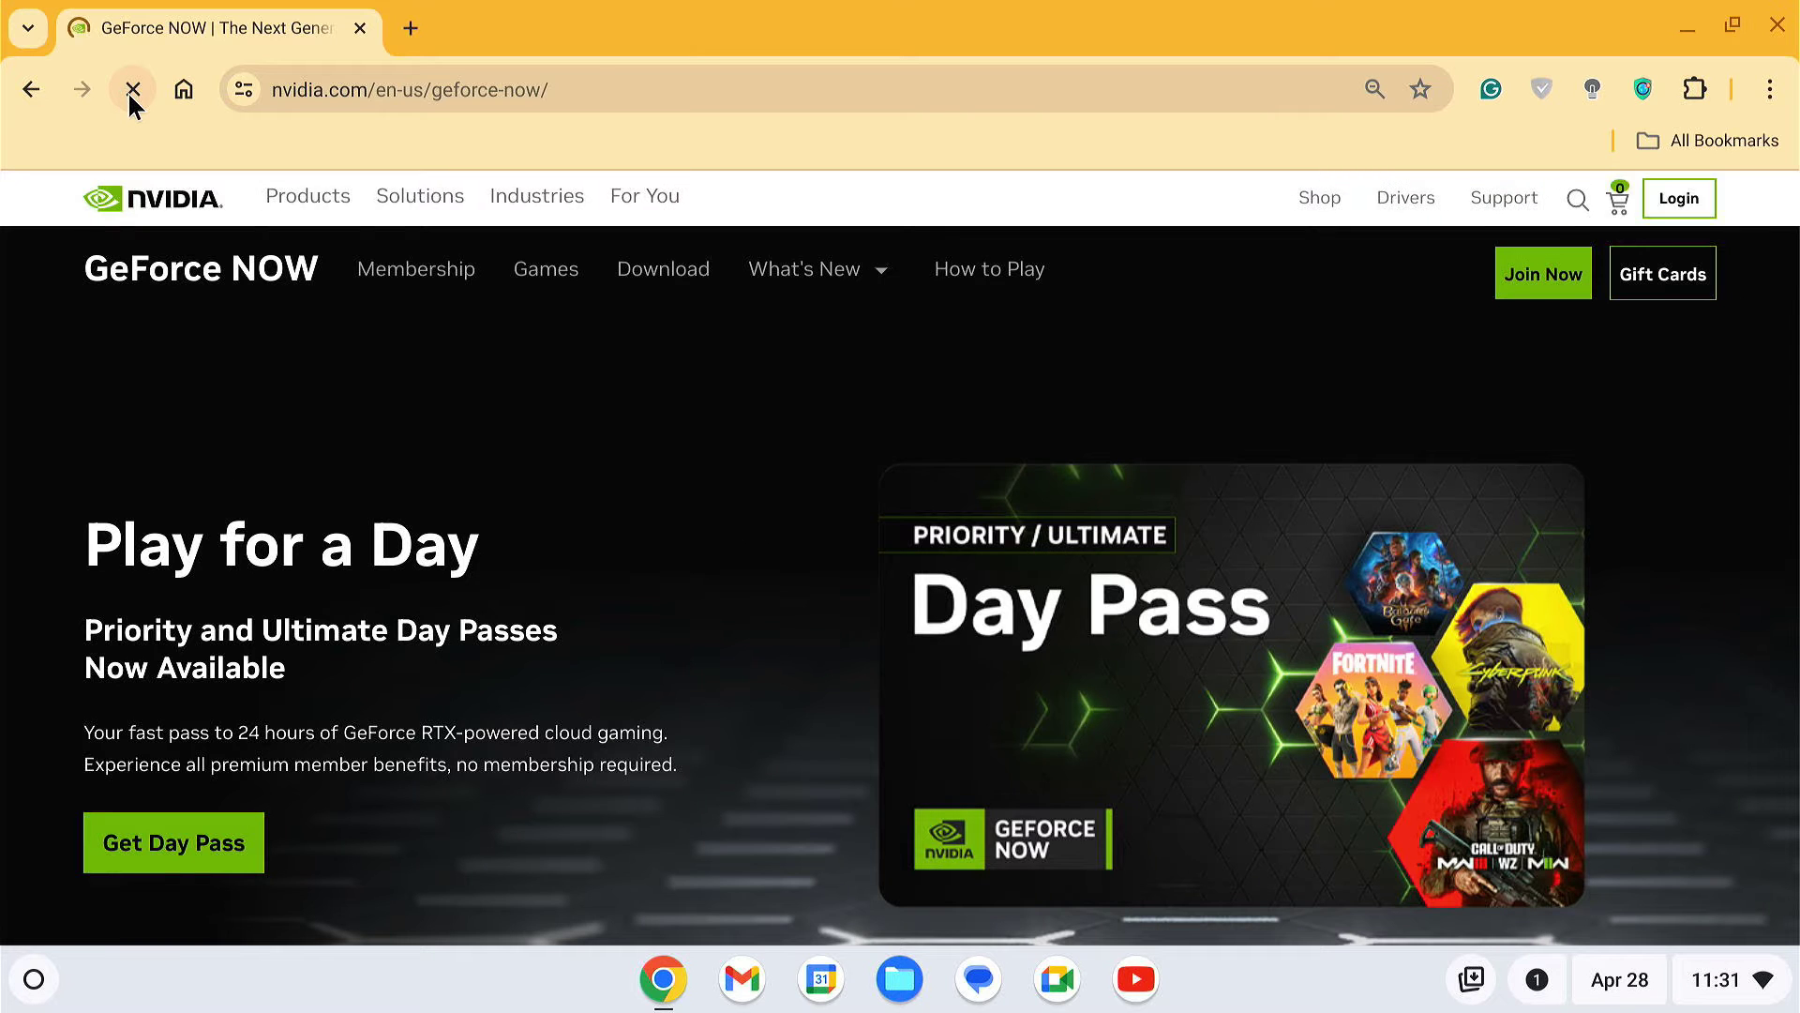
pyautogui.click(1528, 282)
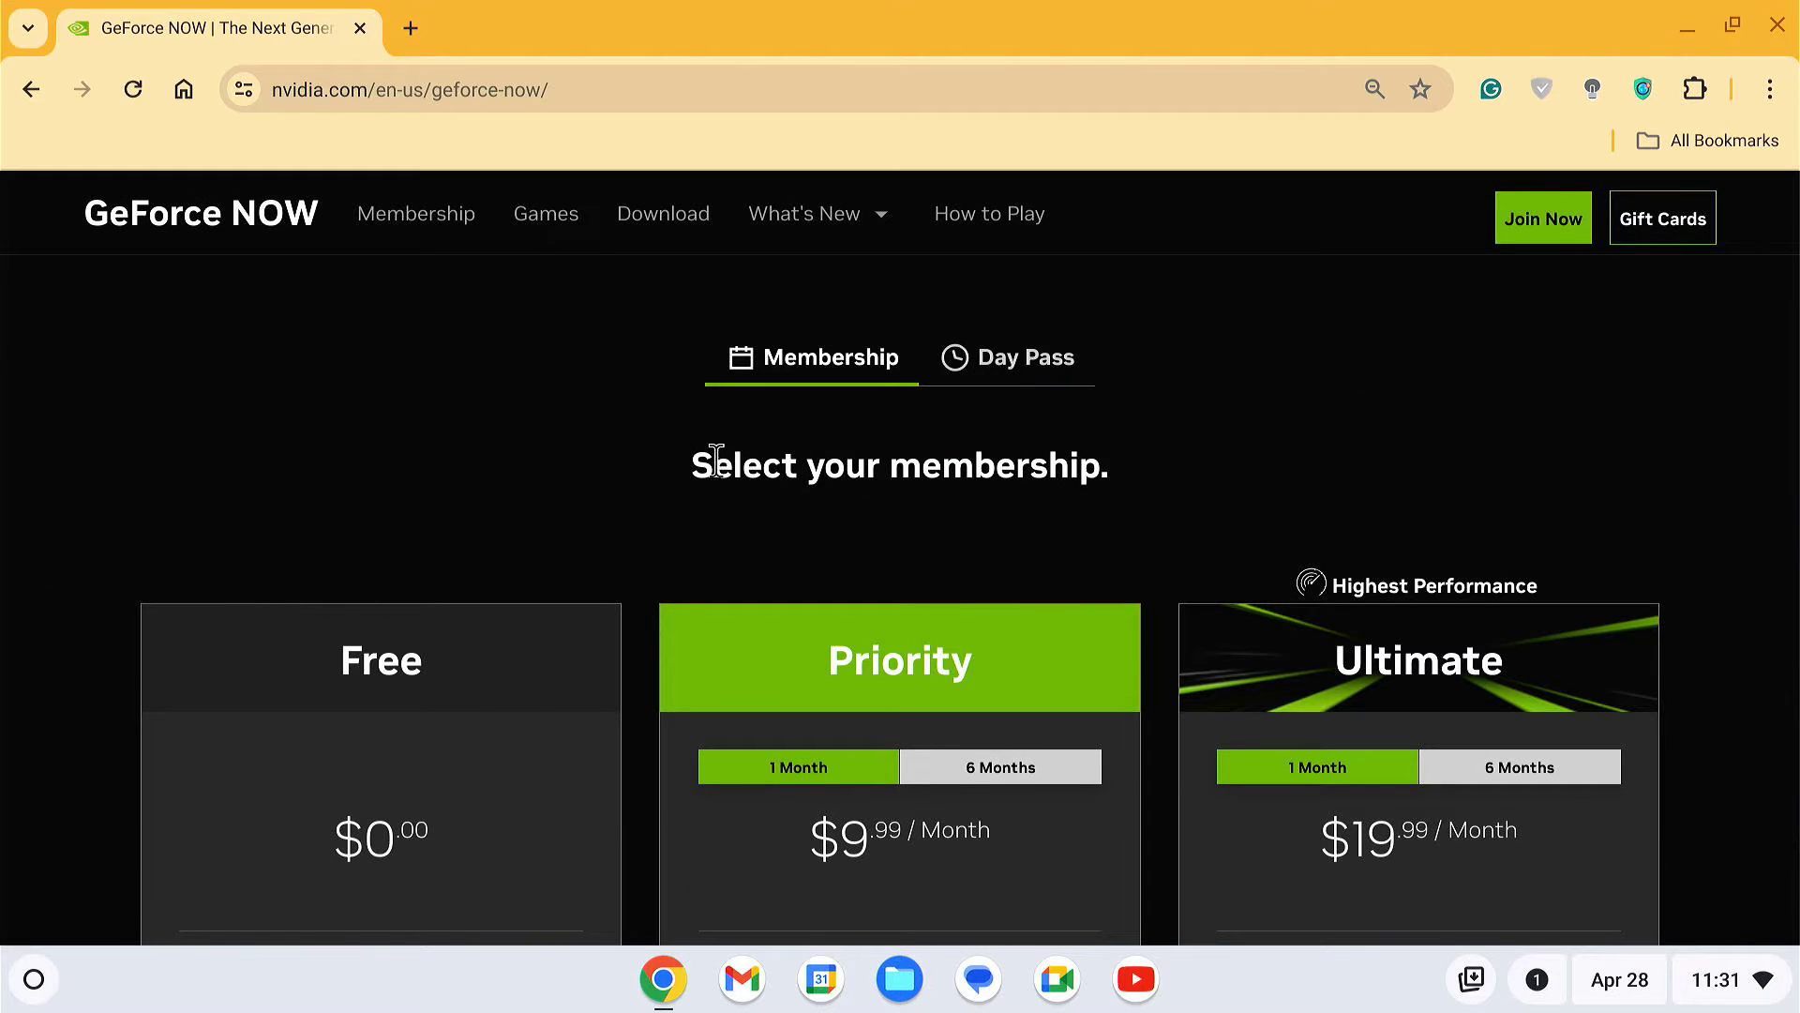
pyautogui.moveTo(693, 464); pyautogui.dragTo(1160, 465)
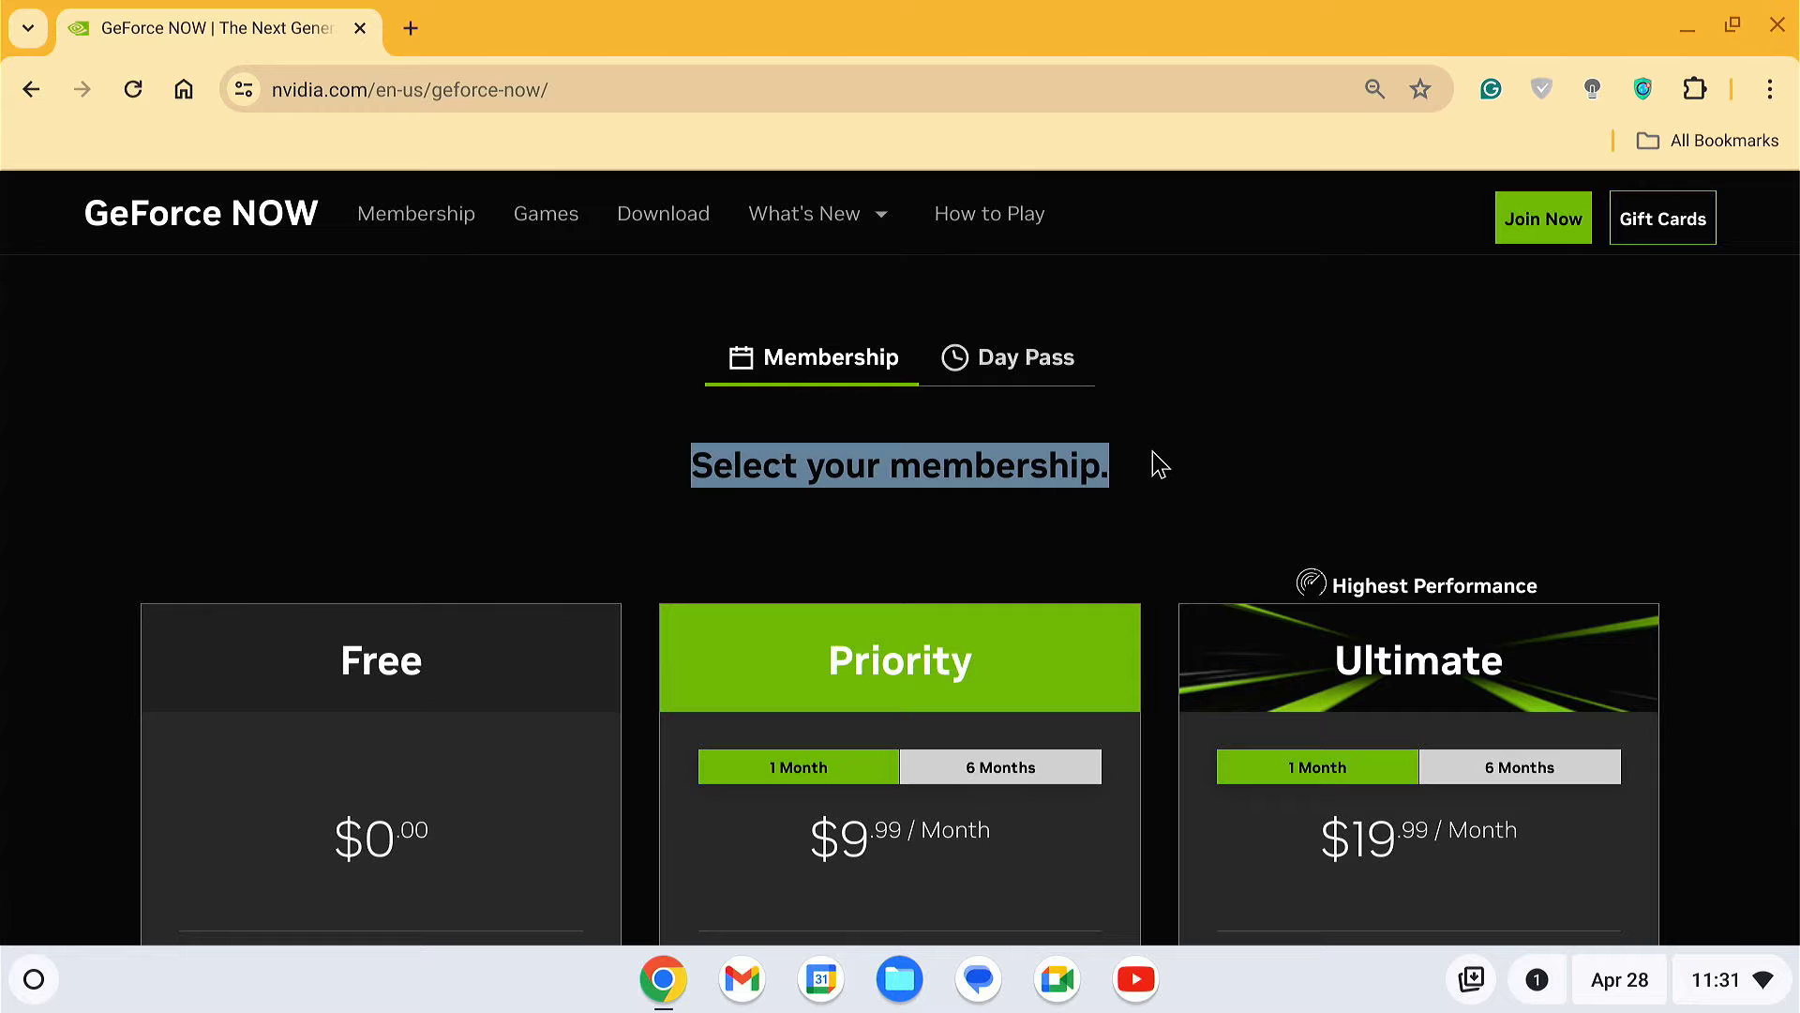
pyautogui.click(1160, 465)
pyautogui.scroll(-4, 1160, 465)
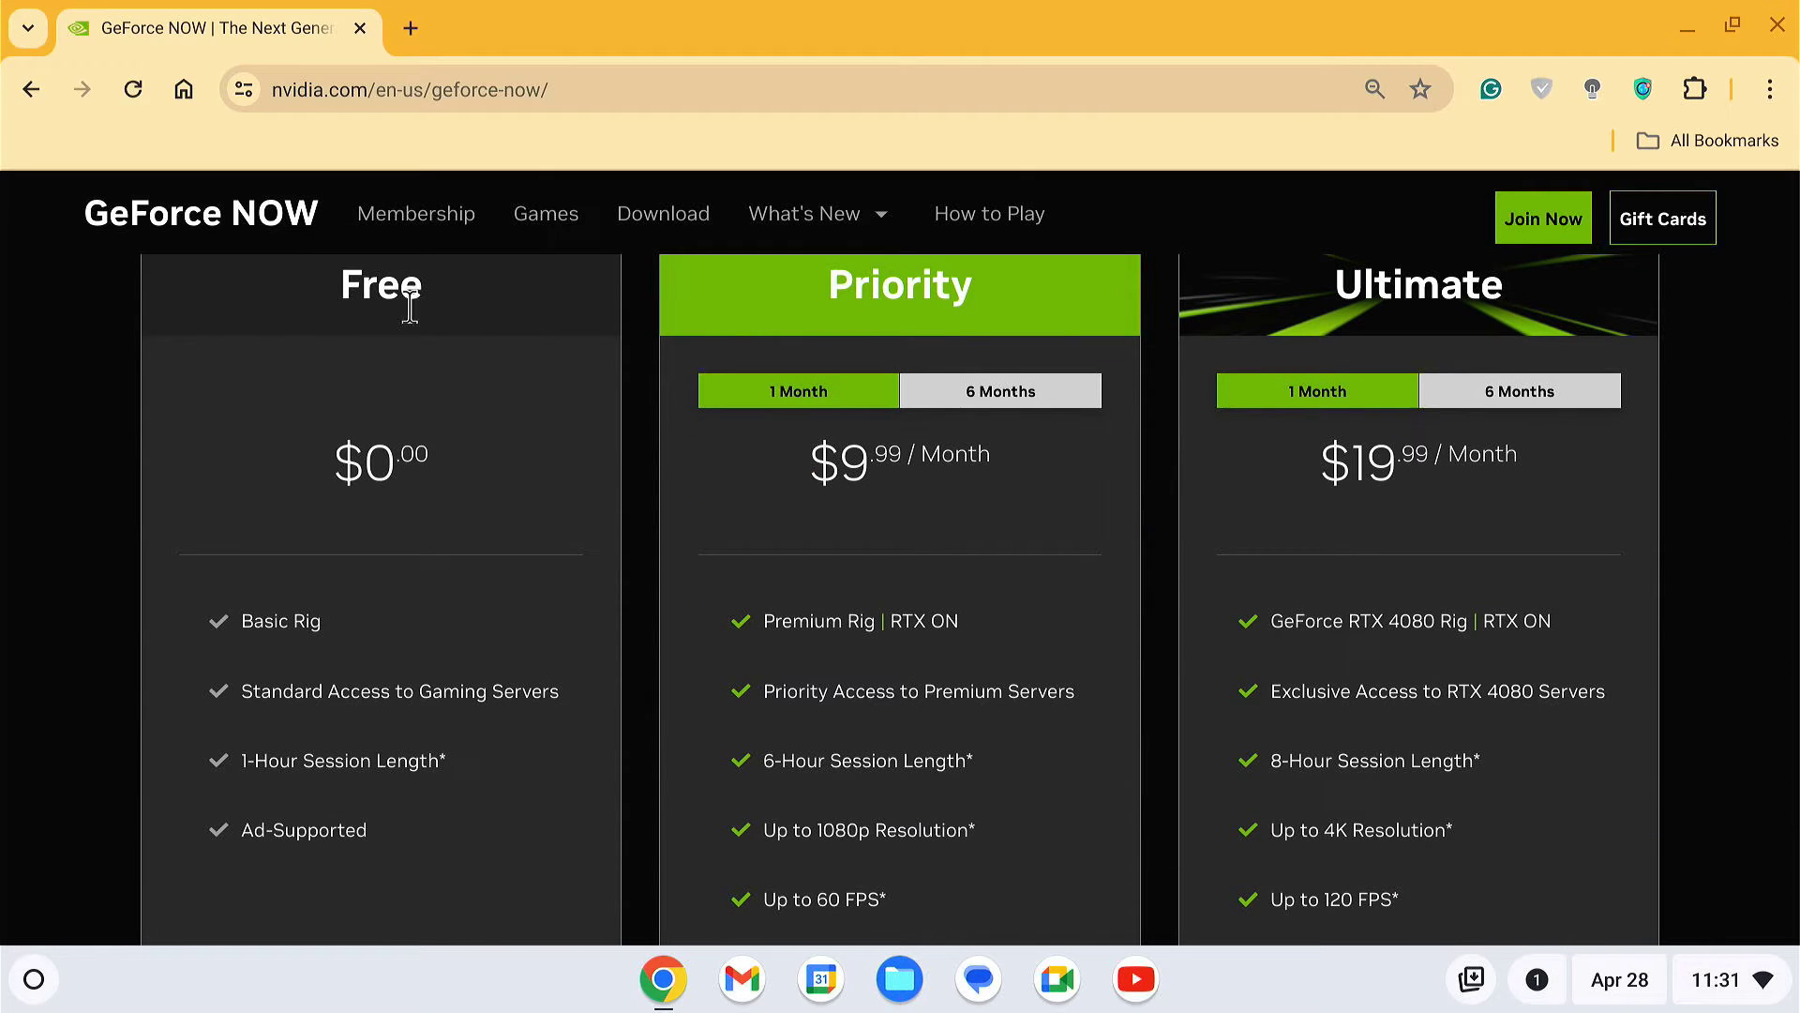
pyautogui.moveTo(347, 283); pyautogui.dragTo(487, 288)
pyautogui.moveTo(242, 621); pyautogui.dragTo(339, 624)
pyautogui.moveTo(243, 767); pyautogui.dragTo(484, 777)
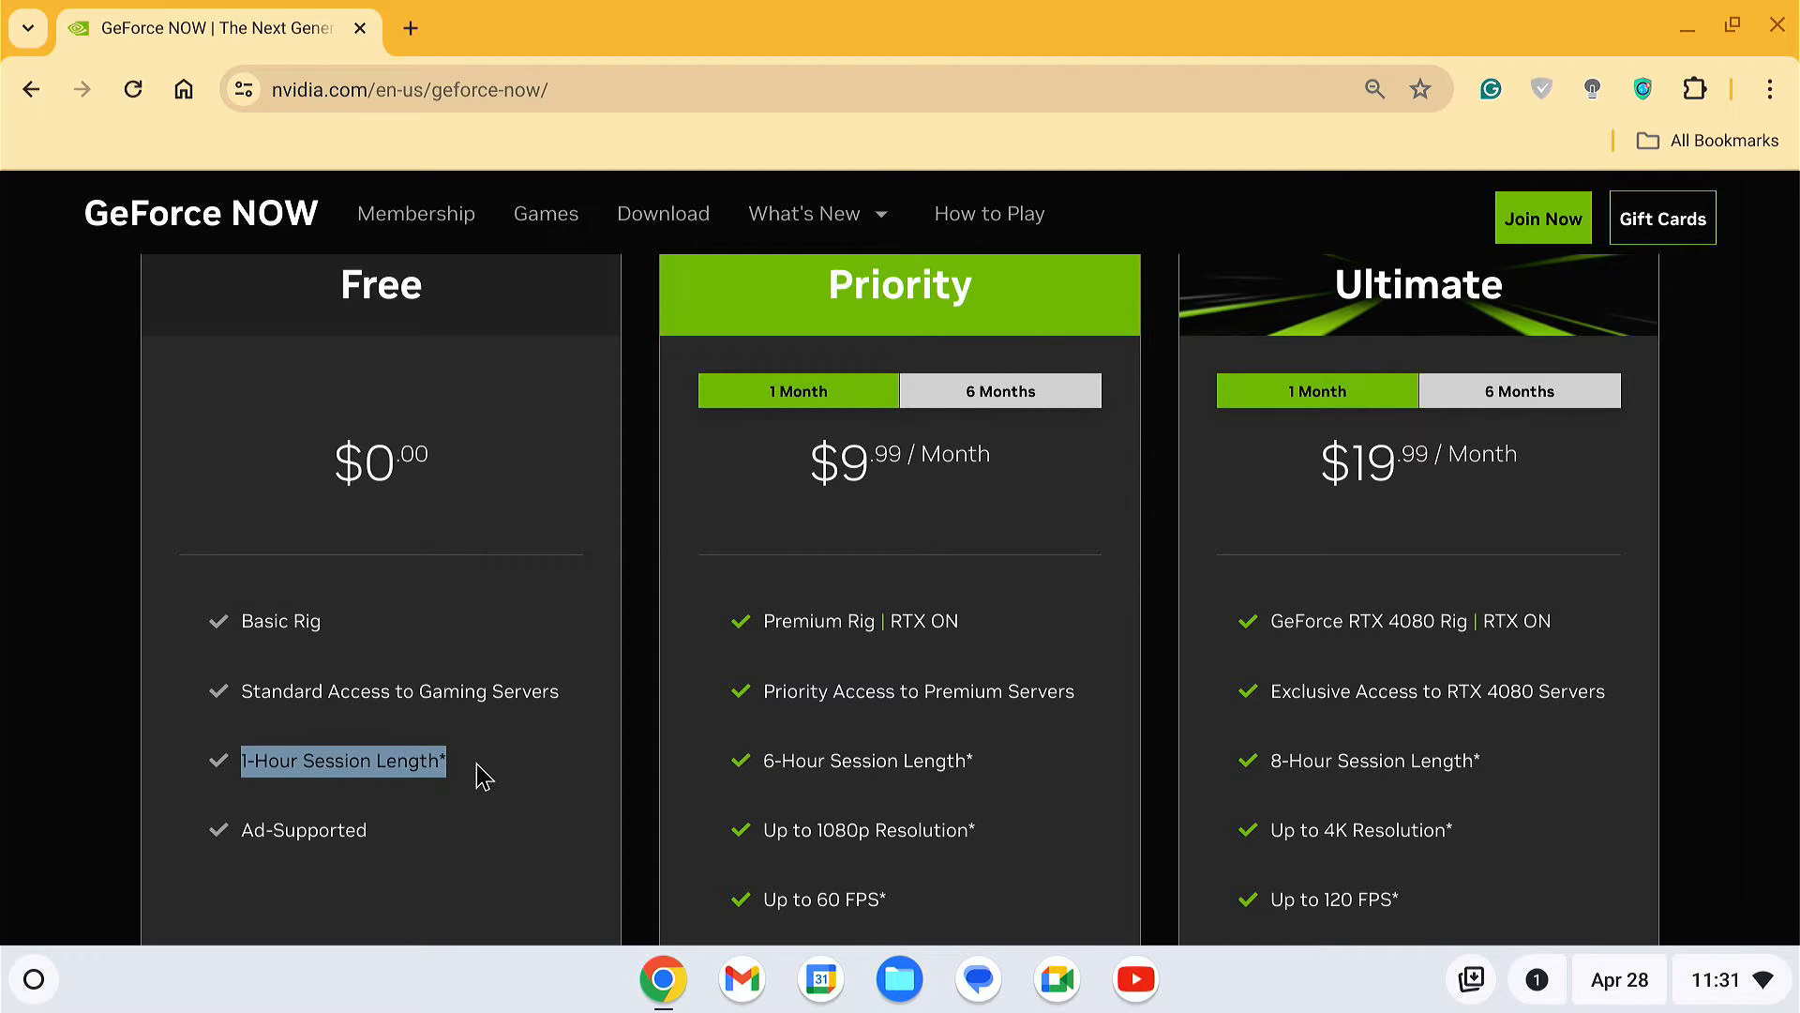
# - Review the Priority plan: $9.99/month, 6-hour sessions, 1080p, 60 FPS
pyautogui.moveTo(796, 490); pyautogui.dragTo(998, 472)
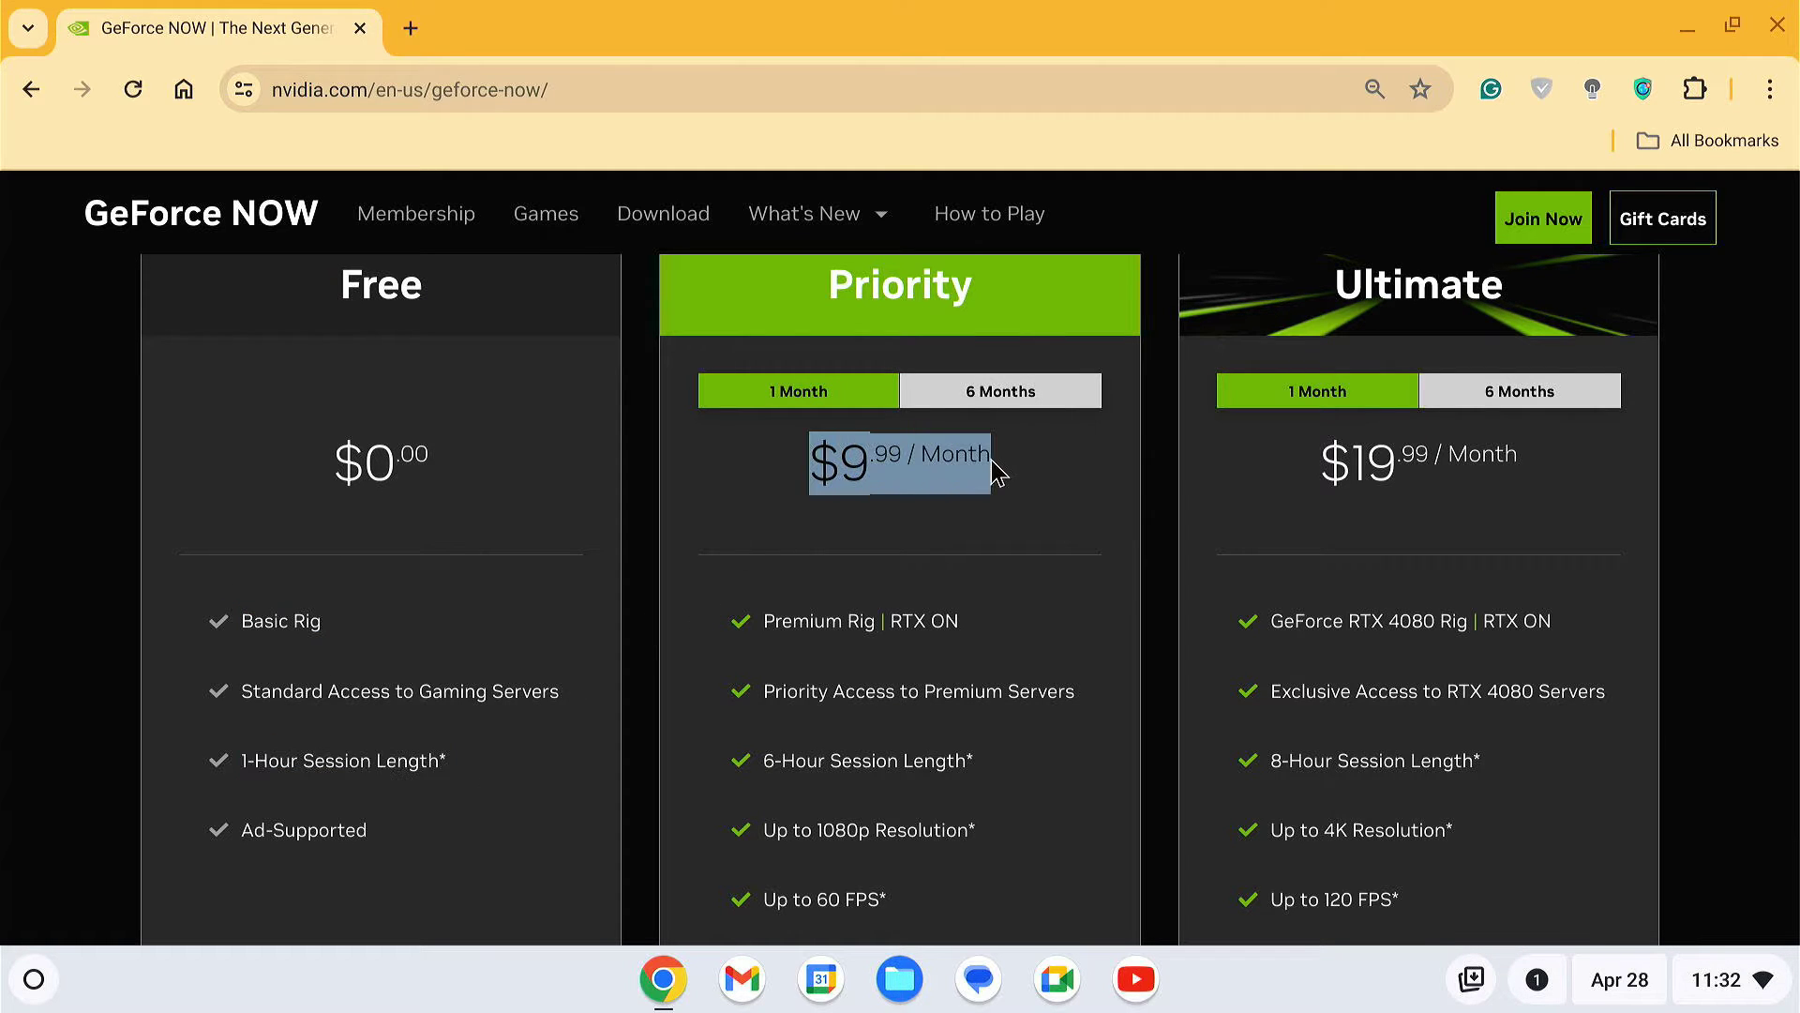
pyautogui.moveTo(831, 286); pyautogui.dragTo(983, 306)
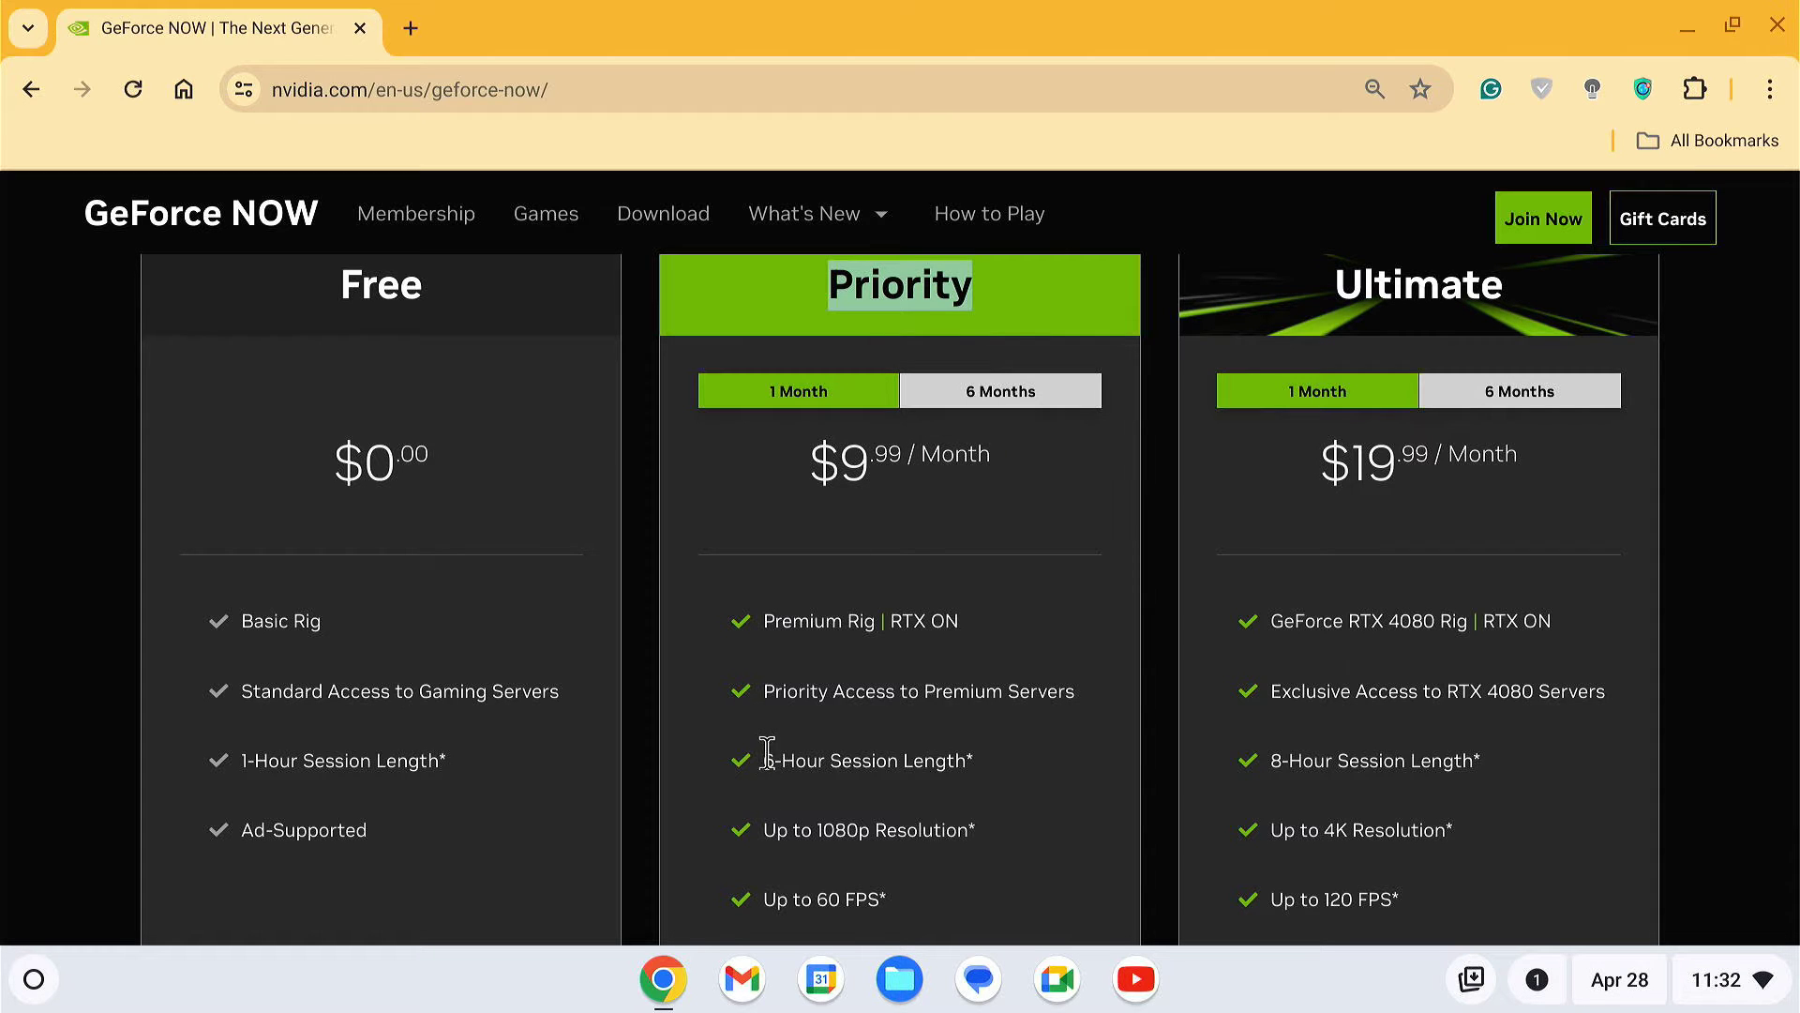
pyautogui.moveTo(767, 753); pyautogui.dragTo(1020, 781)
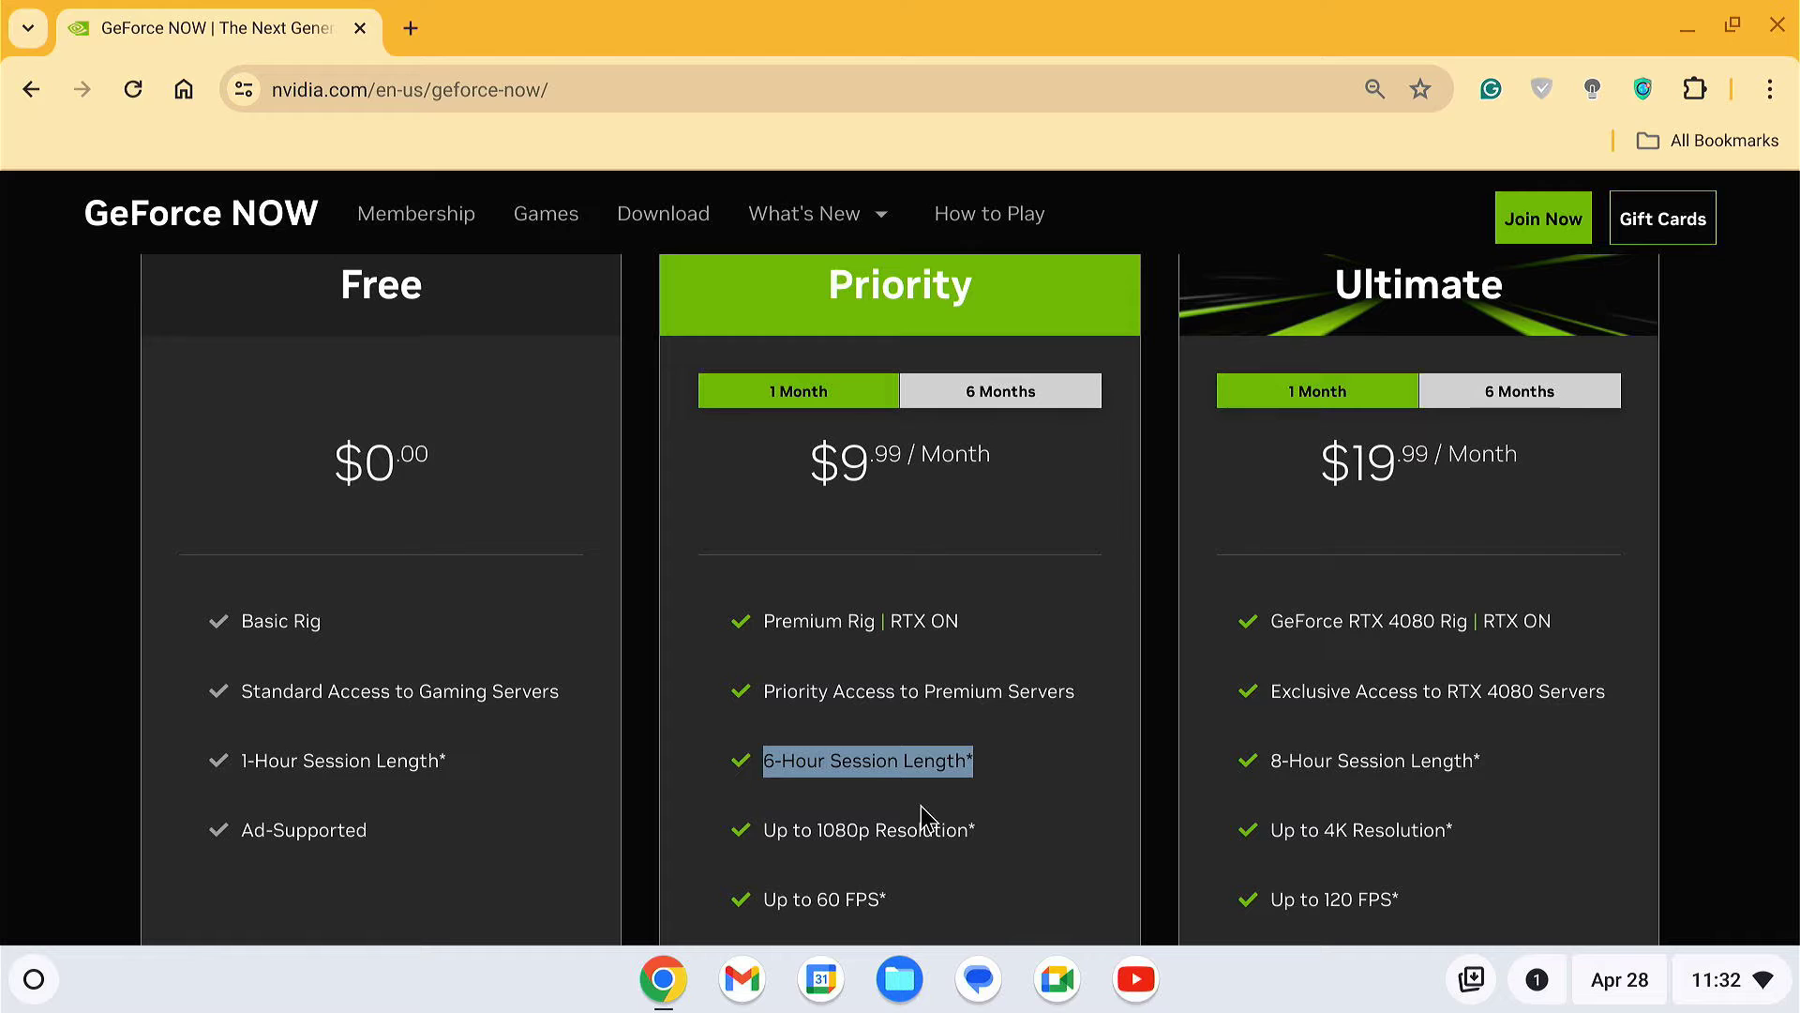
pyautogui.moveTo(816, 832); pyautogui.dragTo(885, 829)
pyautogui.moveTo(814, 899); pyautogui.dragTo(928, 909)
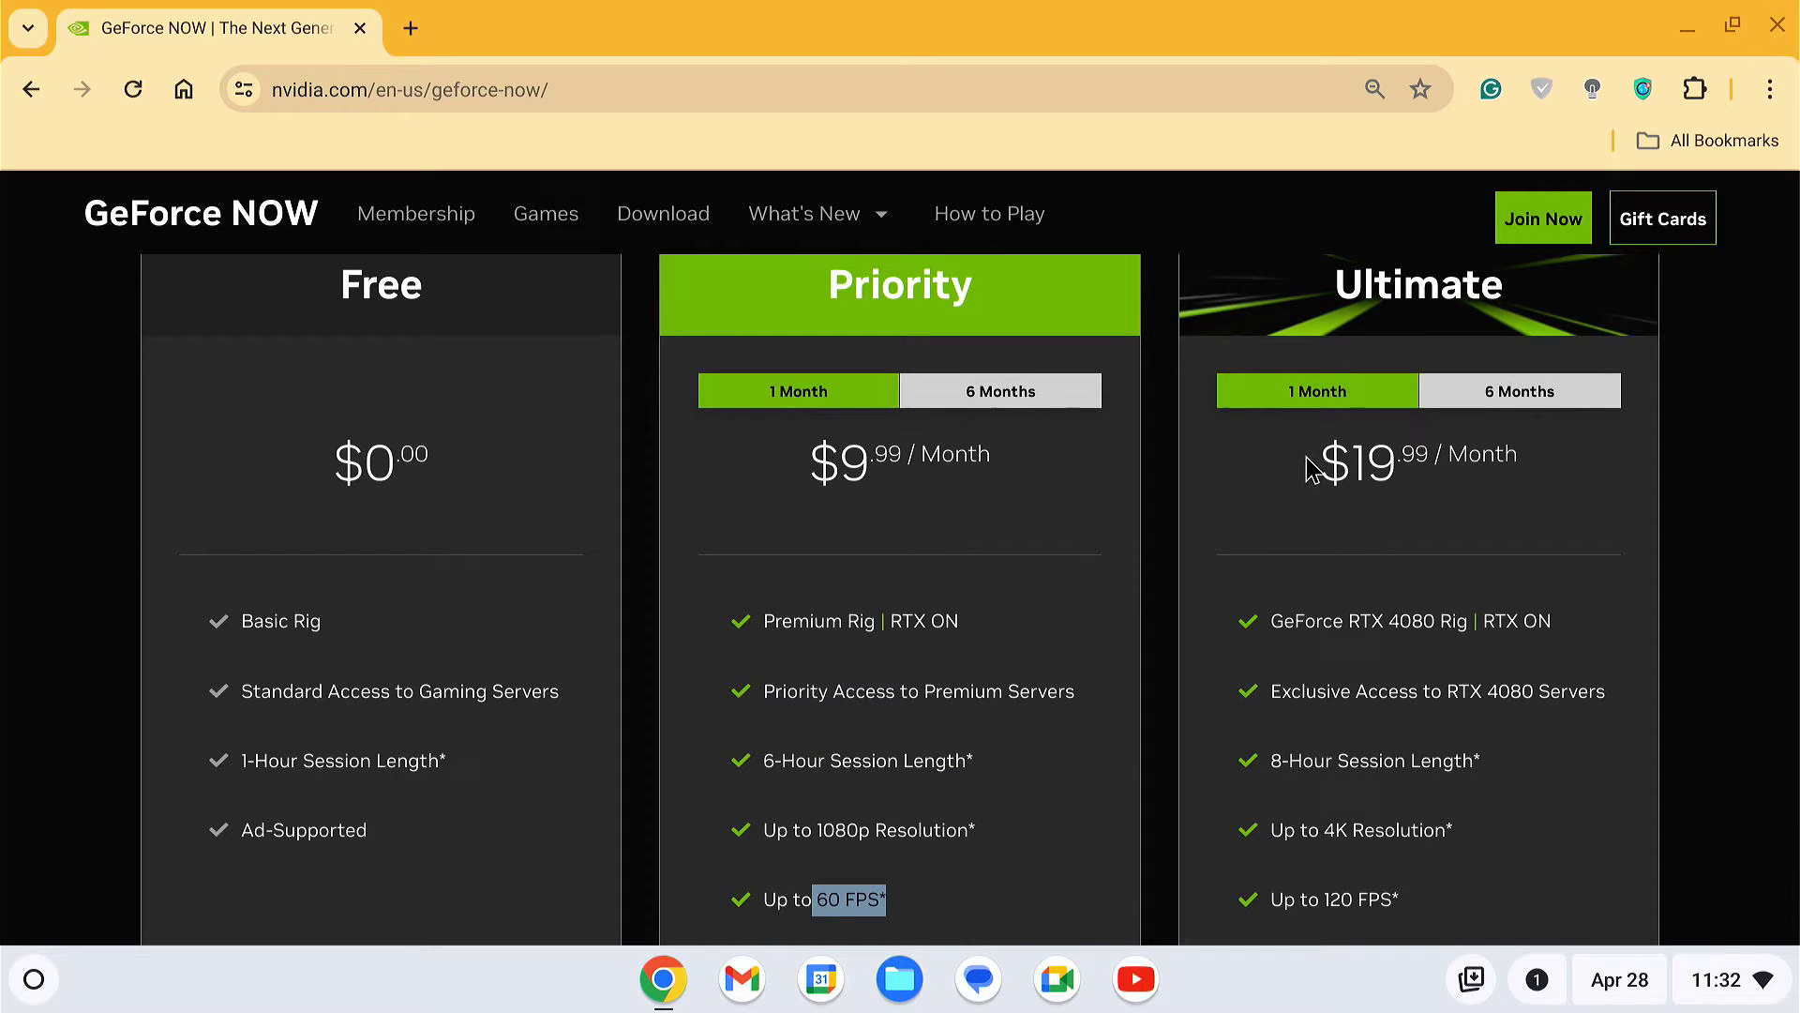
# - Review the Ultimate plan: $19.99/month, RTX 4080 rig, 4K, 120 FPS, 8-hour sessions
pyautogui.moveTo(1310, 467); pyautogui.dragTo(1539, 490)
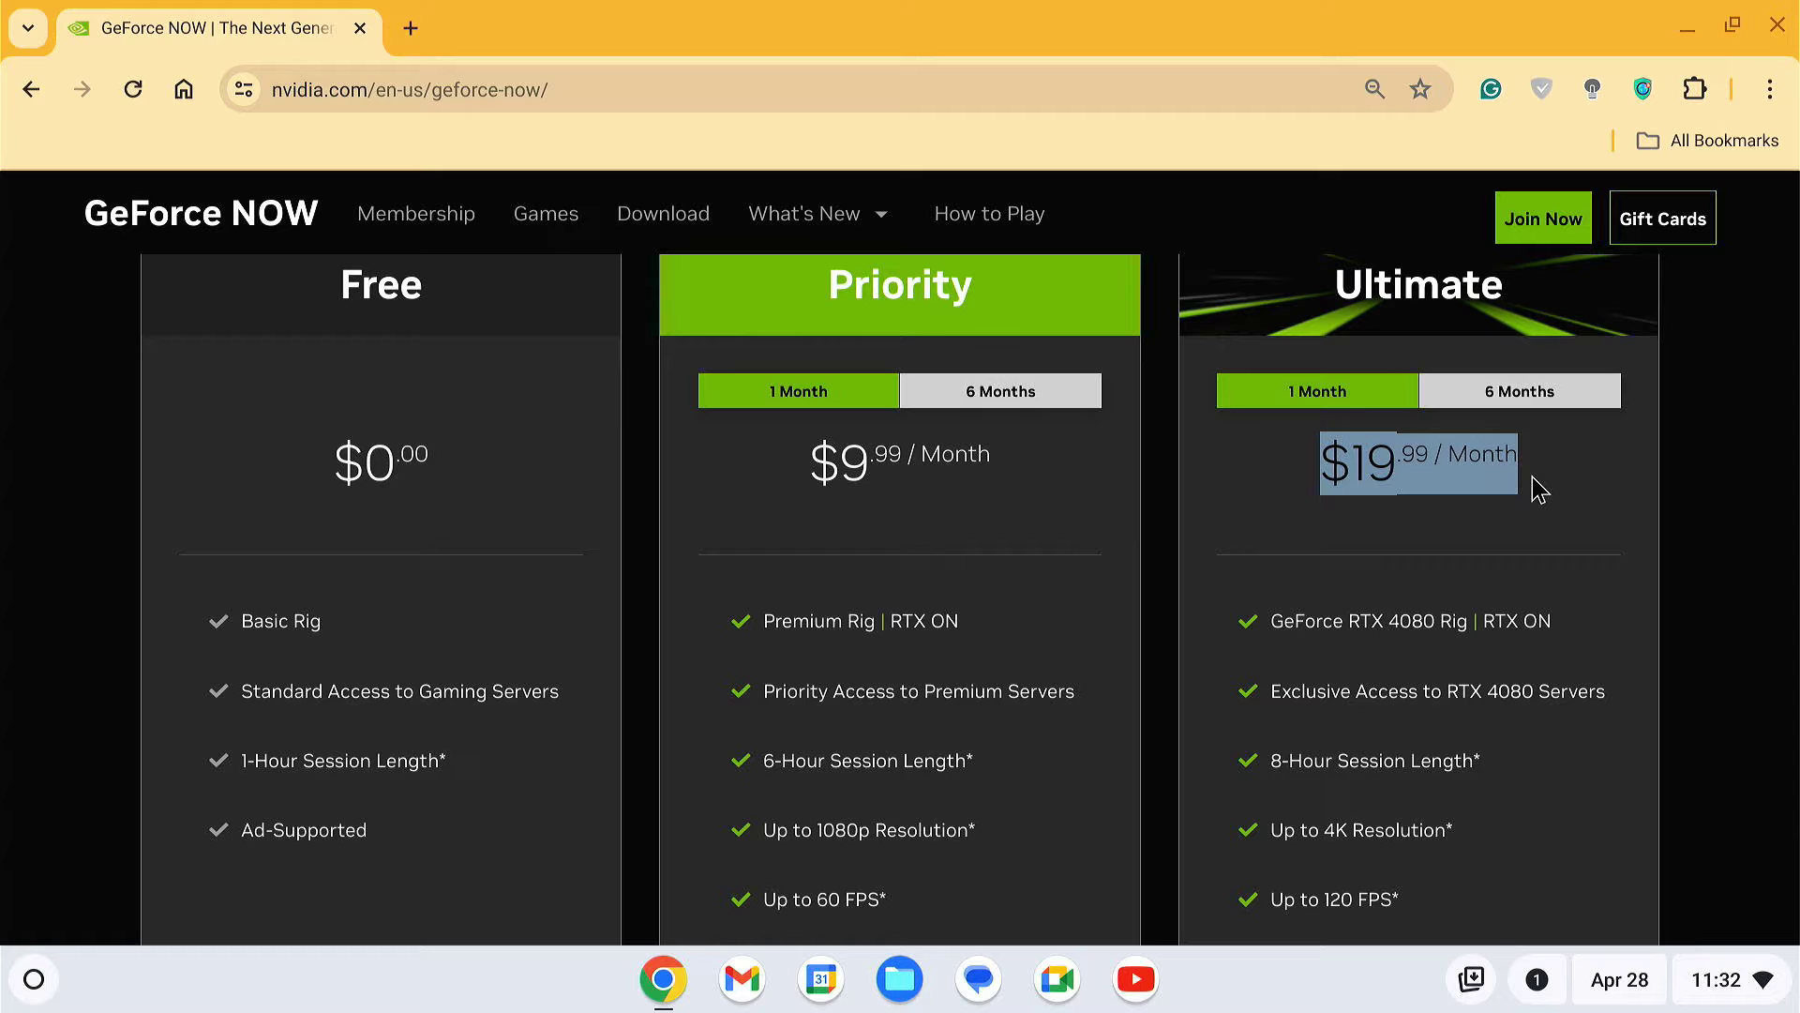
pyautogui.moveTo(1272, 621); pyautogui.dragTo(1439, 630)
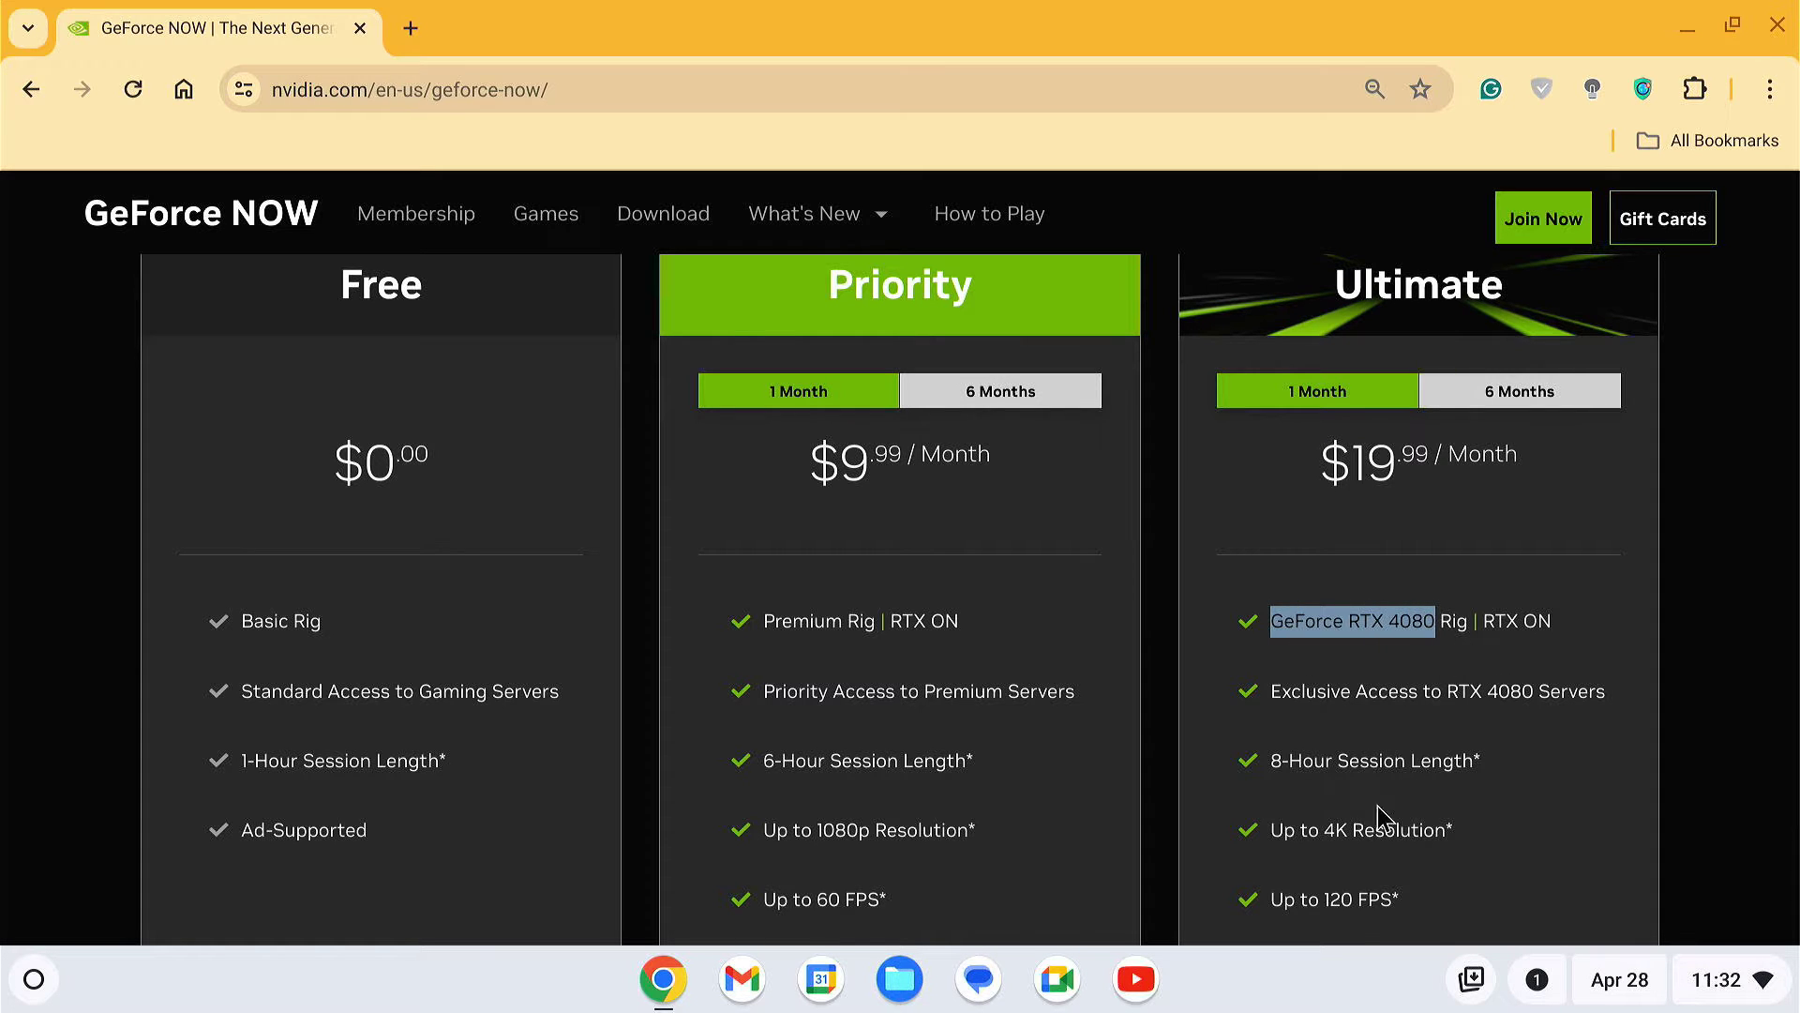
pyautogui.moveTo(1324, 830); pyautogui.dragTo(1470, 847)
pyautogui.moveTo(1325, 900); pyautogui.dragTo(1452, 925)
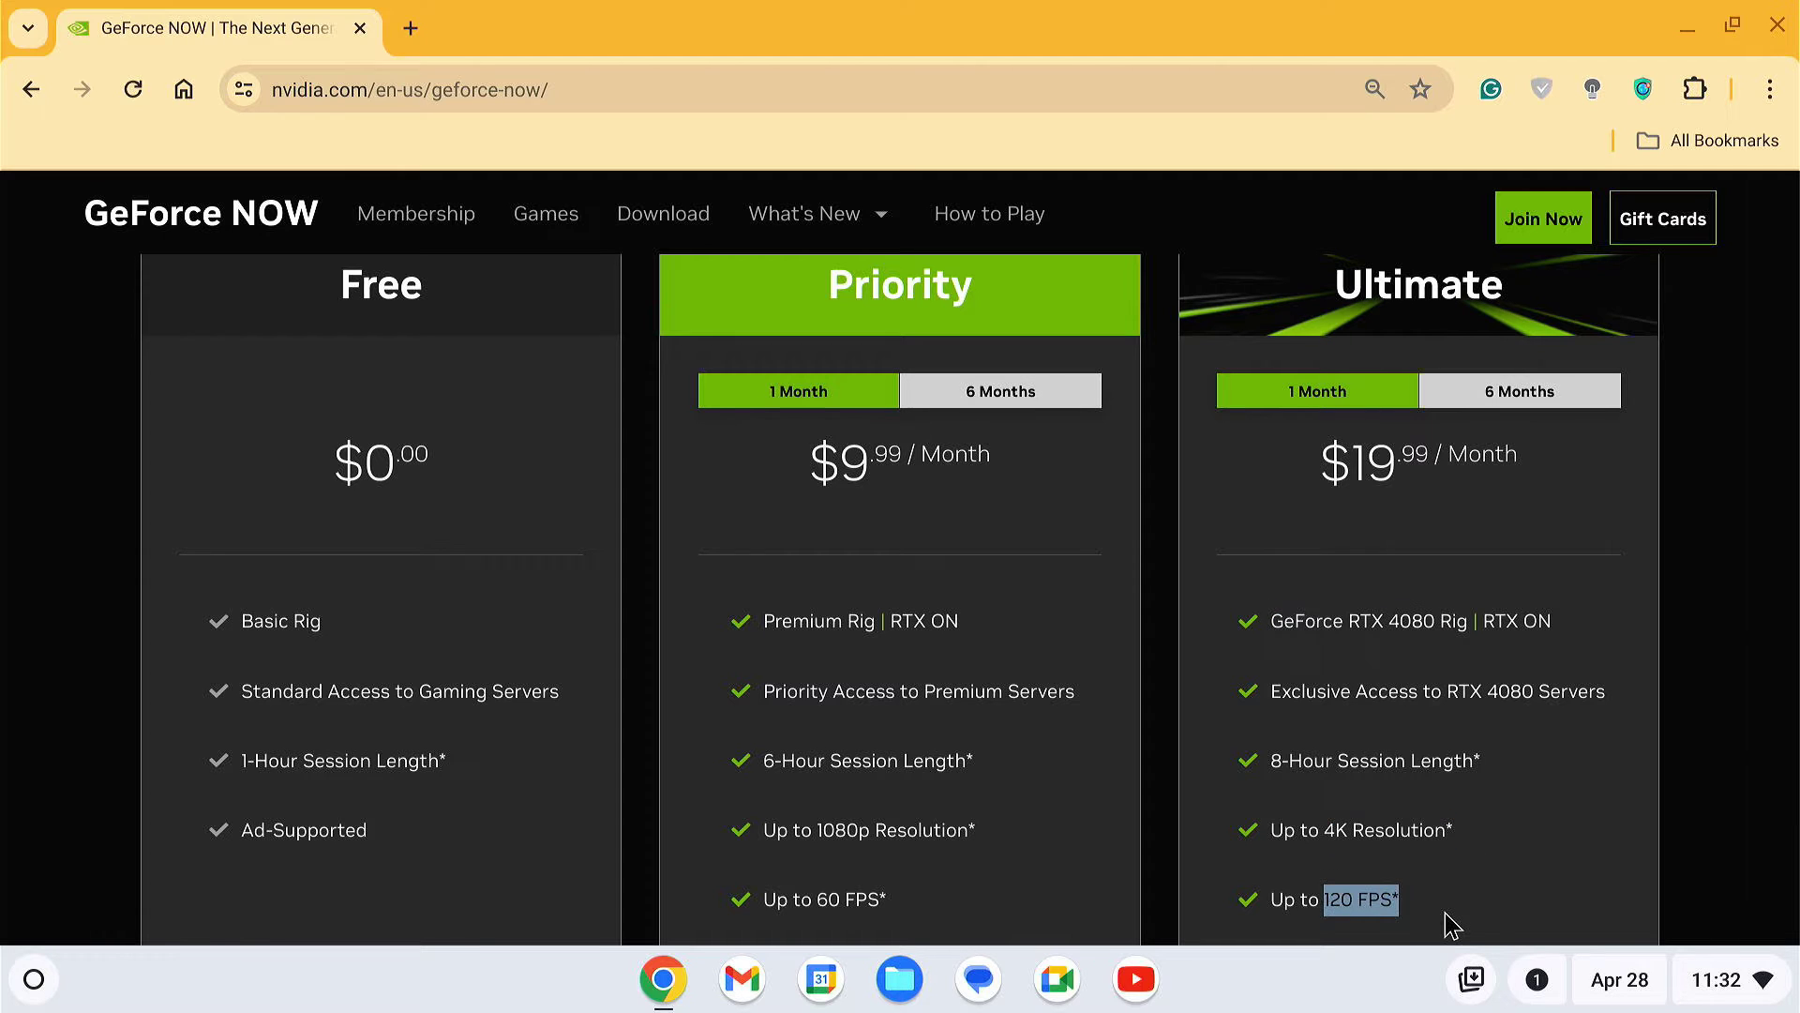
pyautogui.moveTo(1272, 761); pyautogui.dragTo(1515, 783)
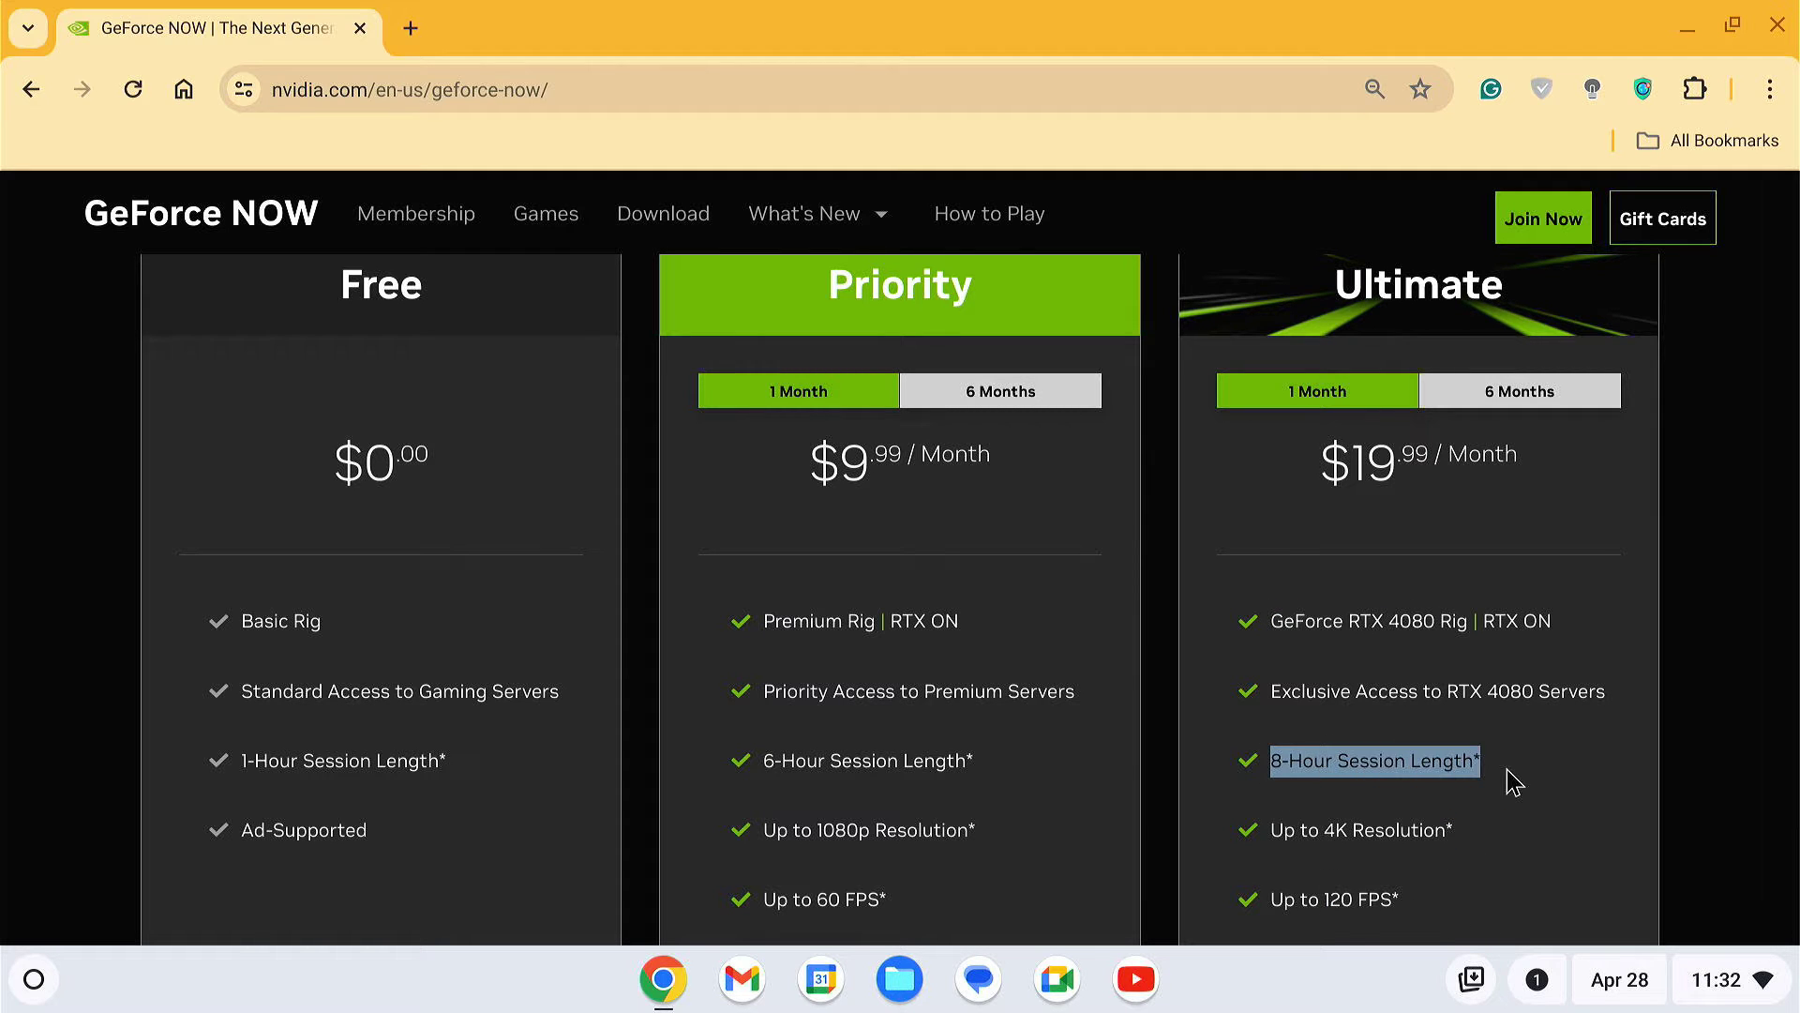
pyautogui.click(1515, 783)
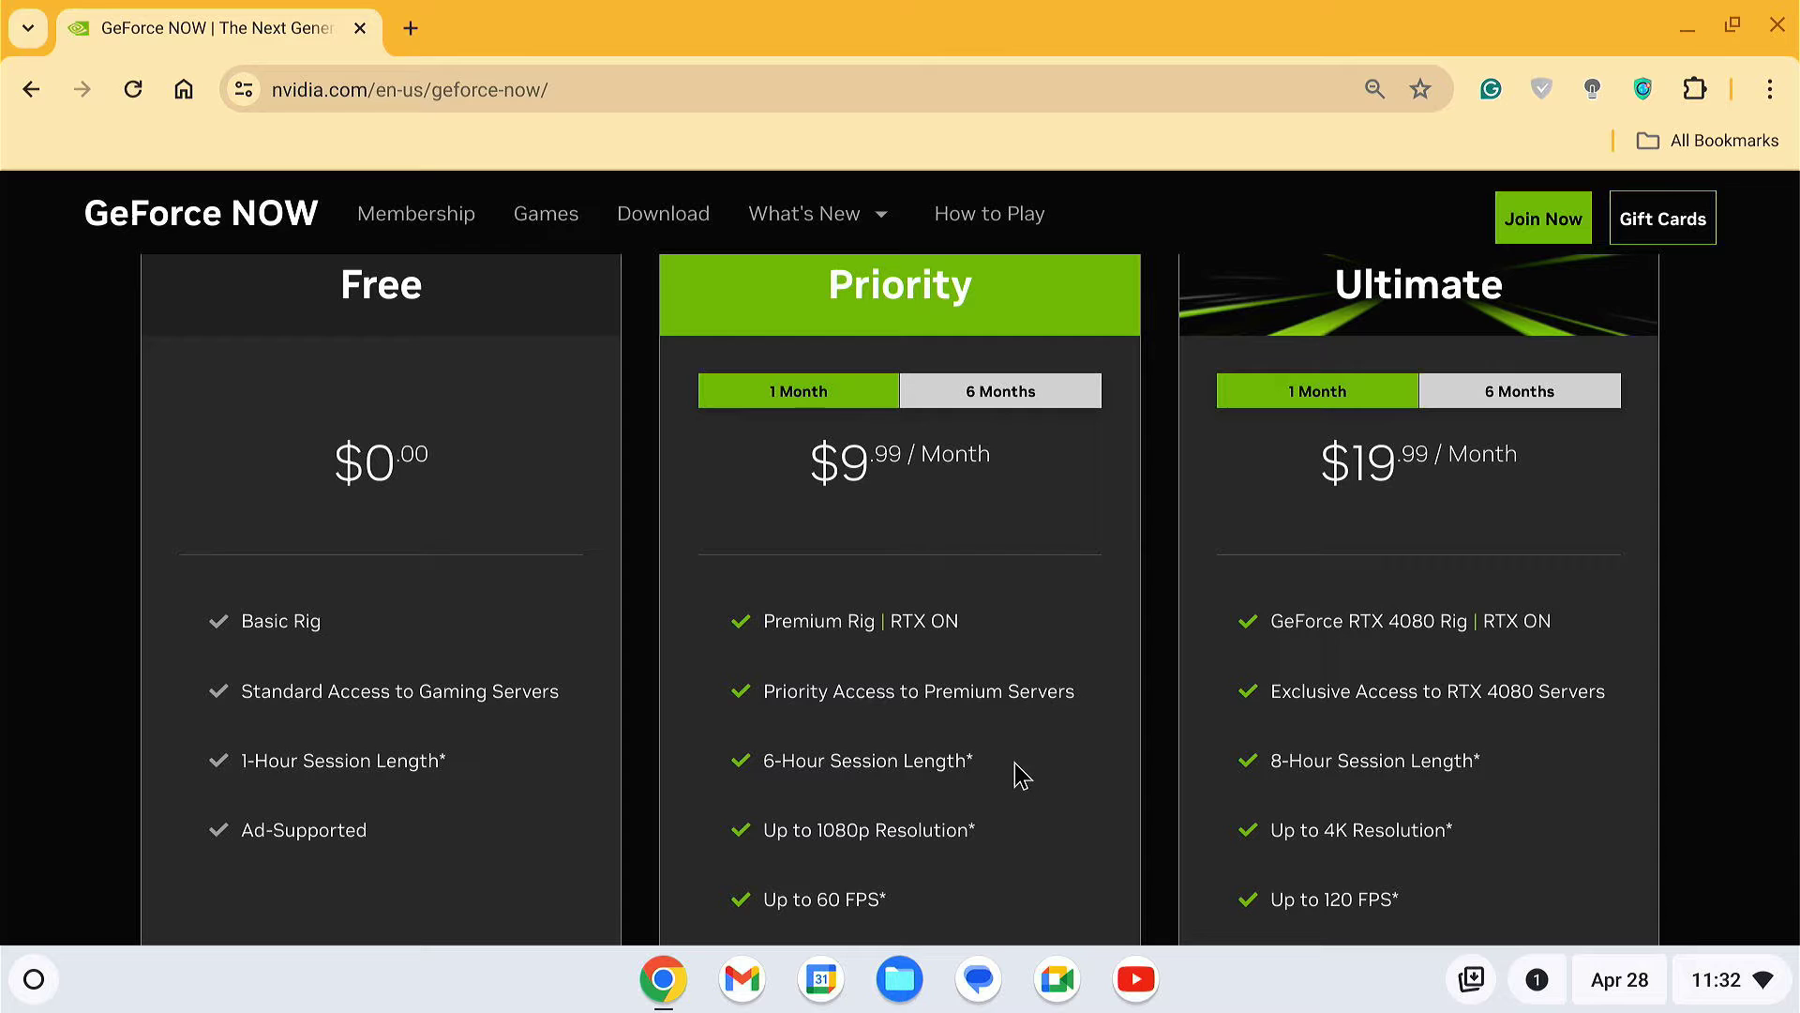
pyautogui.scroll(-3, 942, 747)
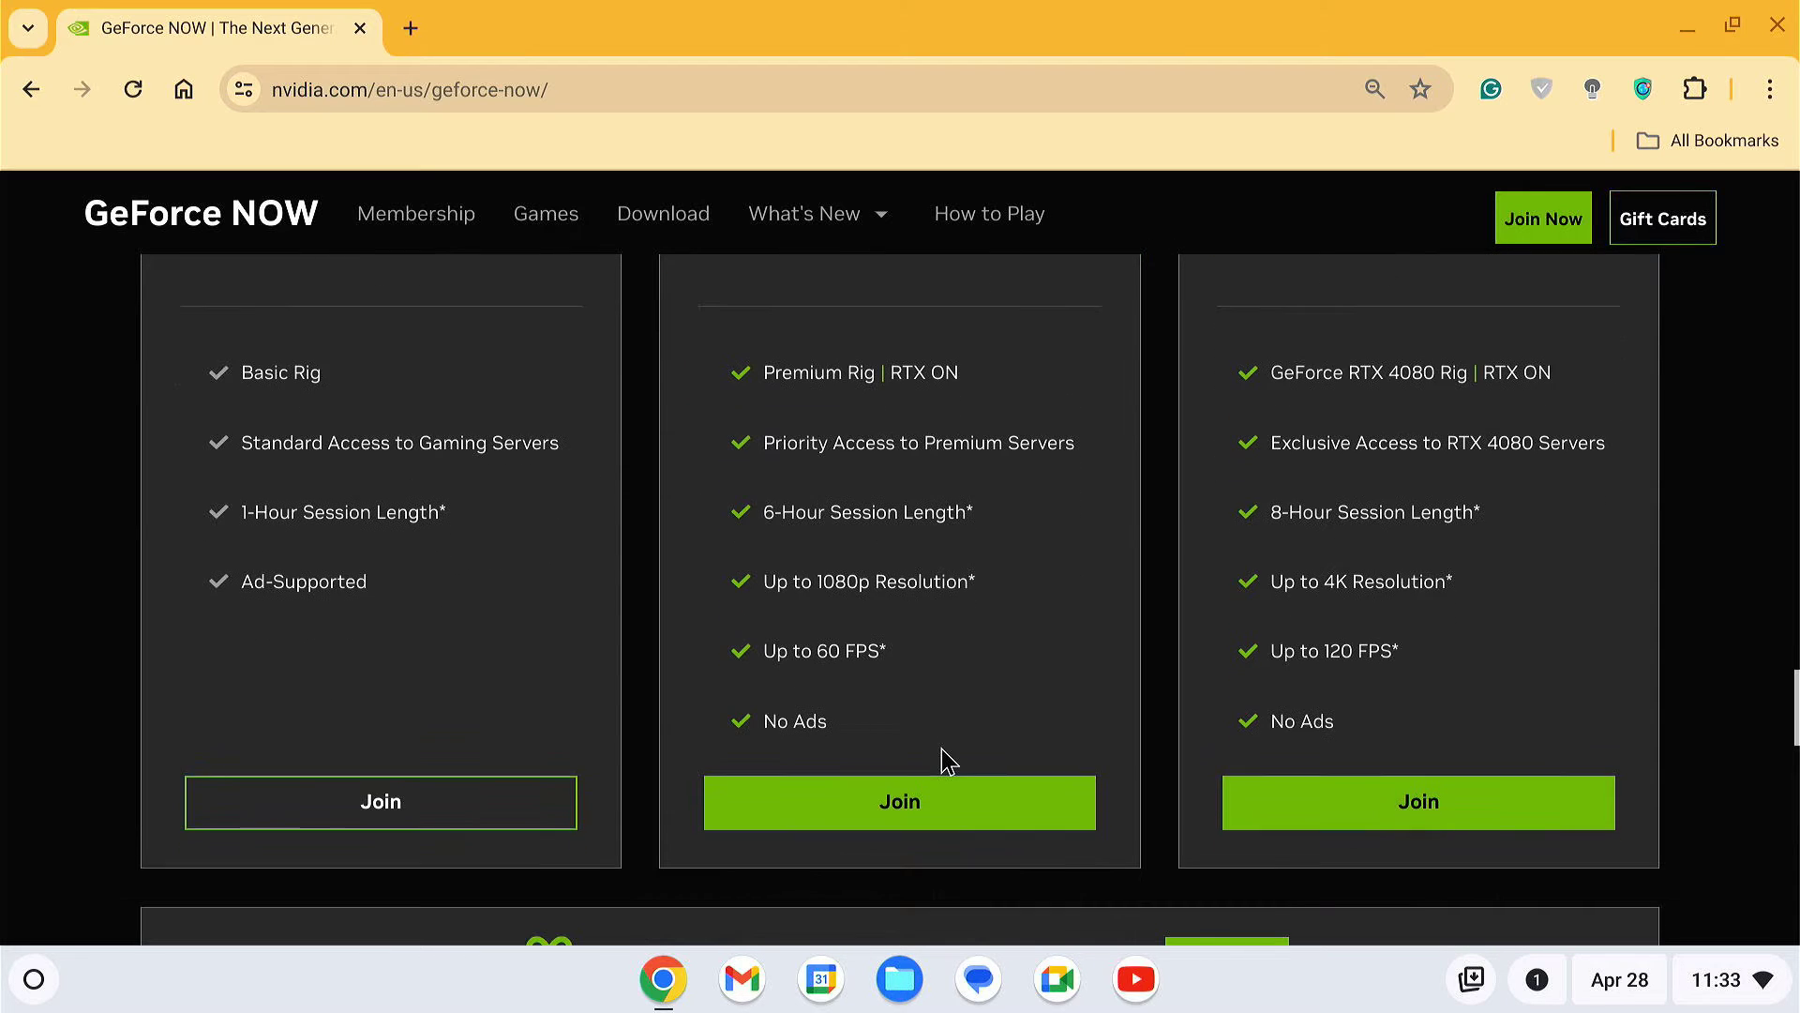
# - Join the Free plan and verify the account email via the NVIDIA Accounts message in Gmail
pyautogui.click(391, 806)
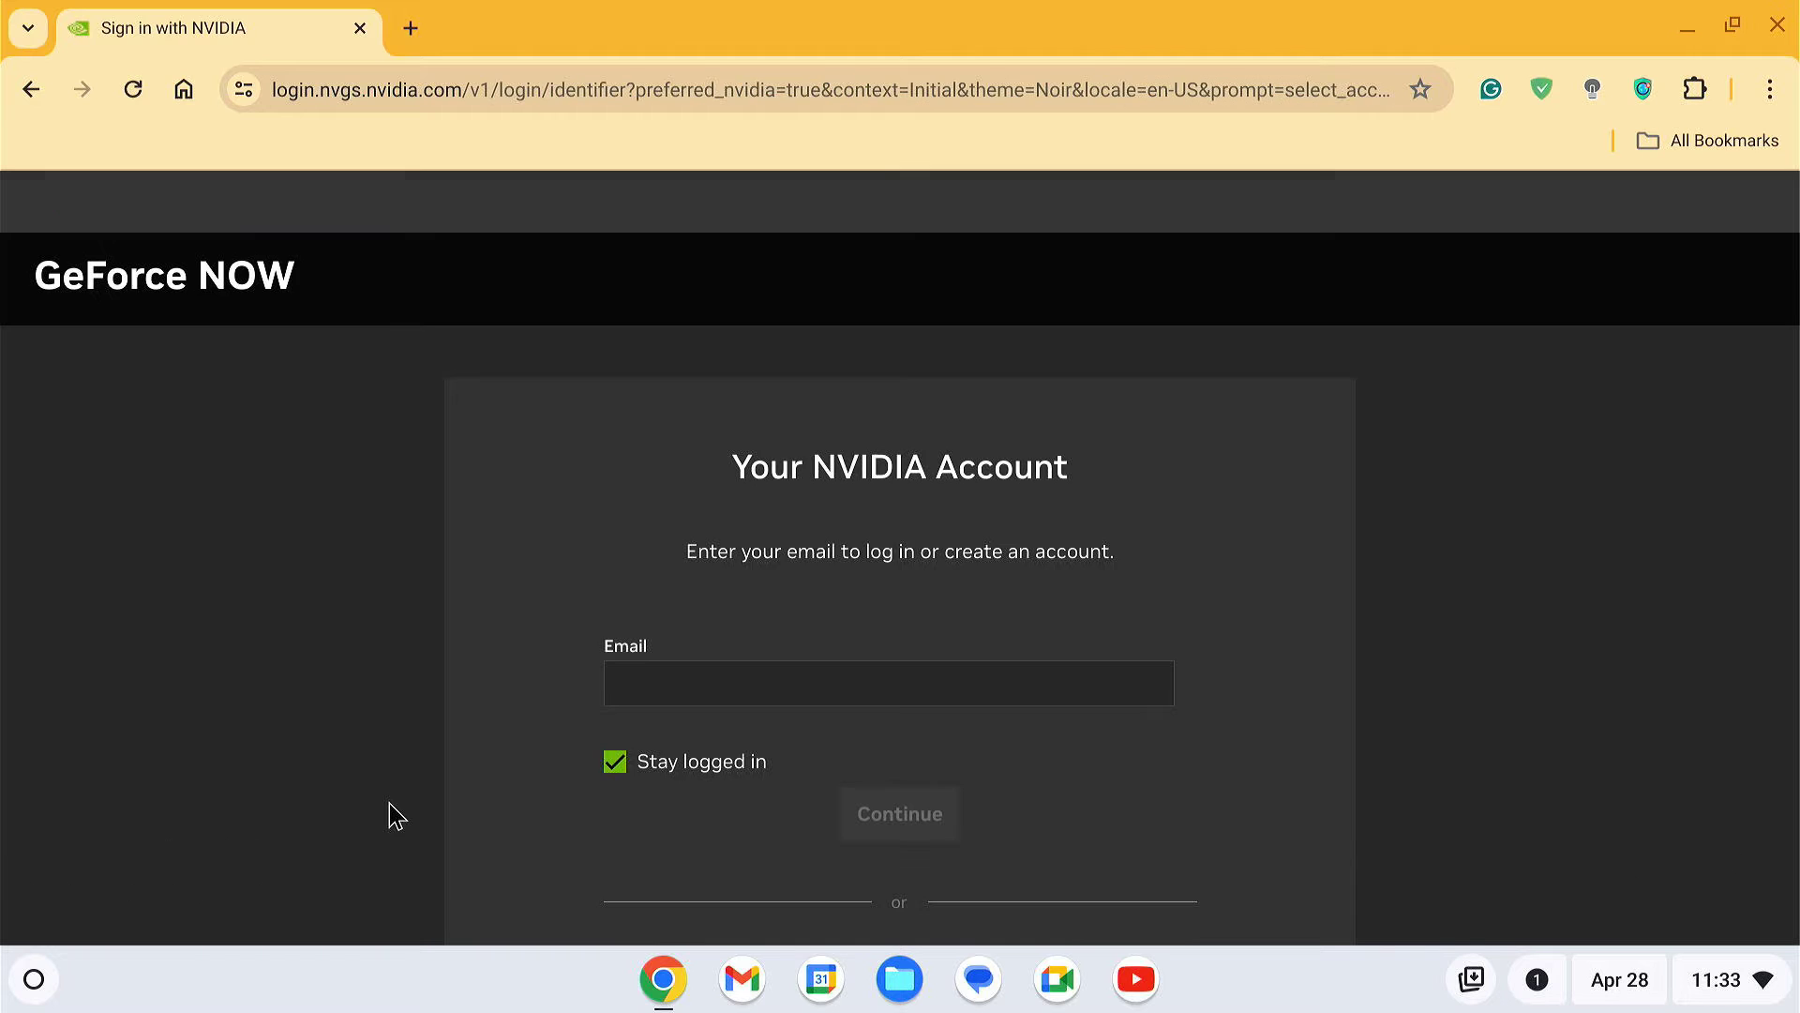
pyautogui.scroll(-4, 1112, 725)
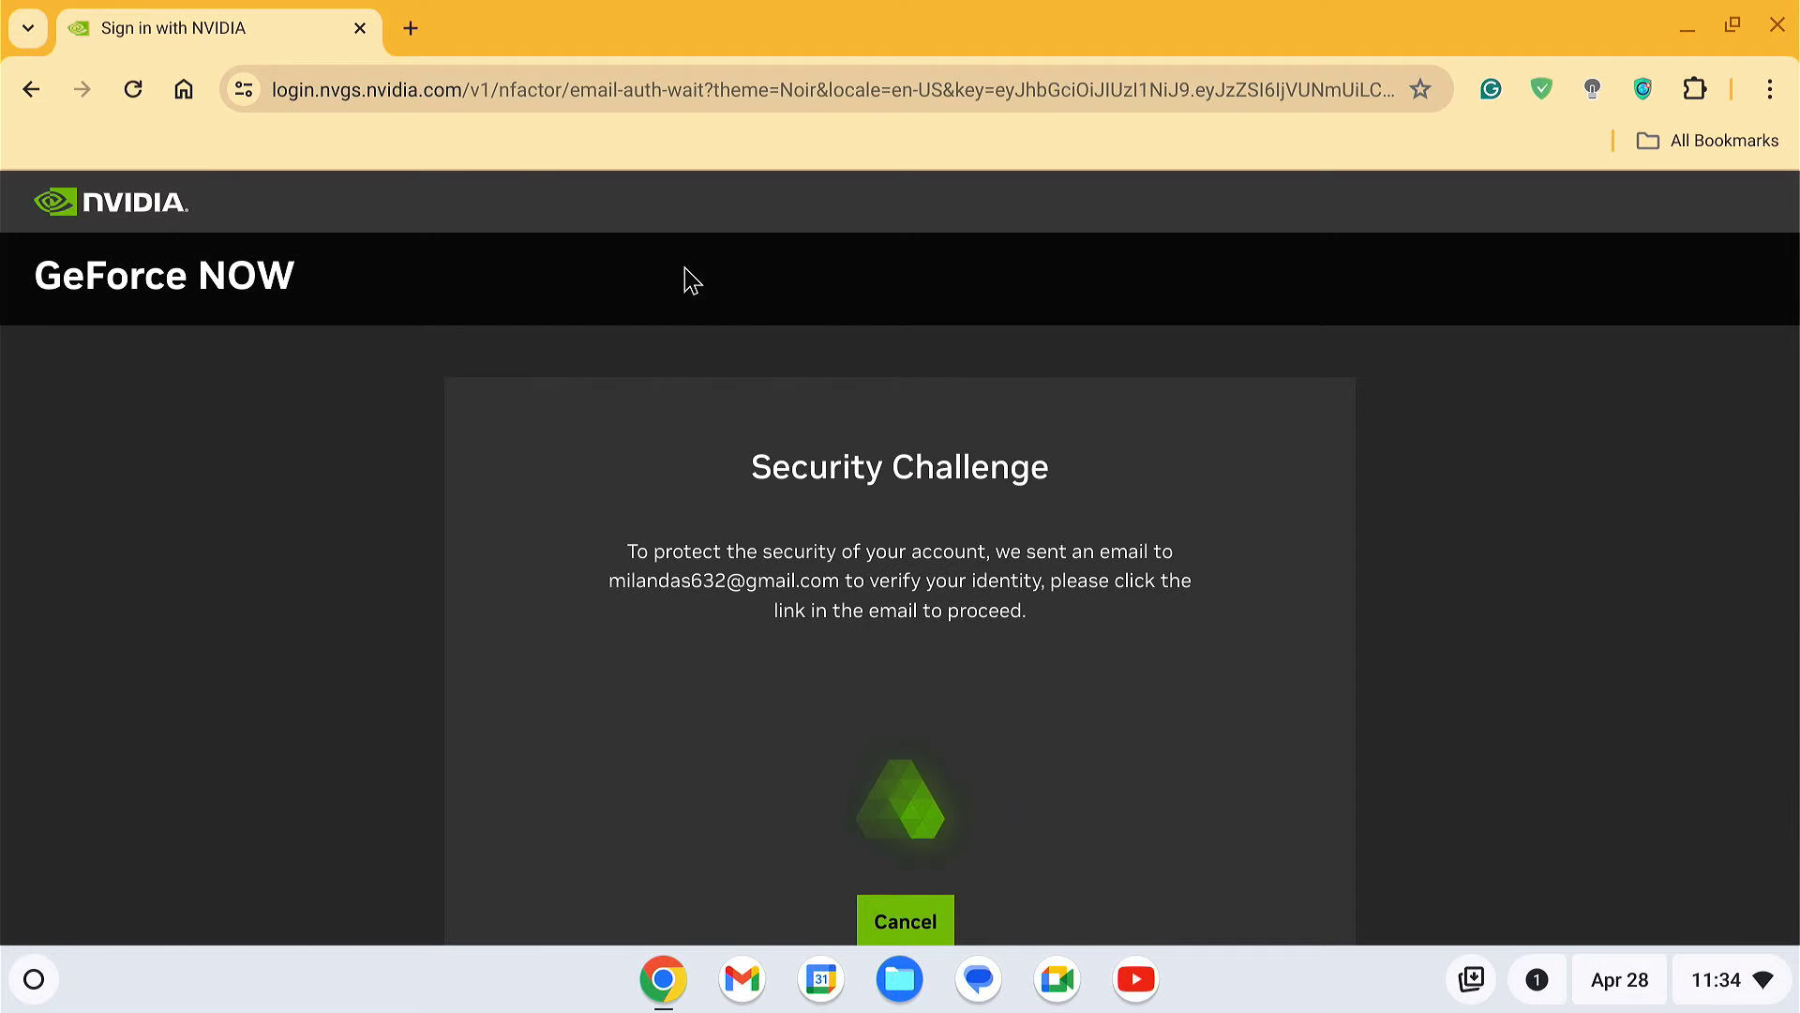
pyautogui.click(406, 28)
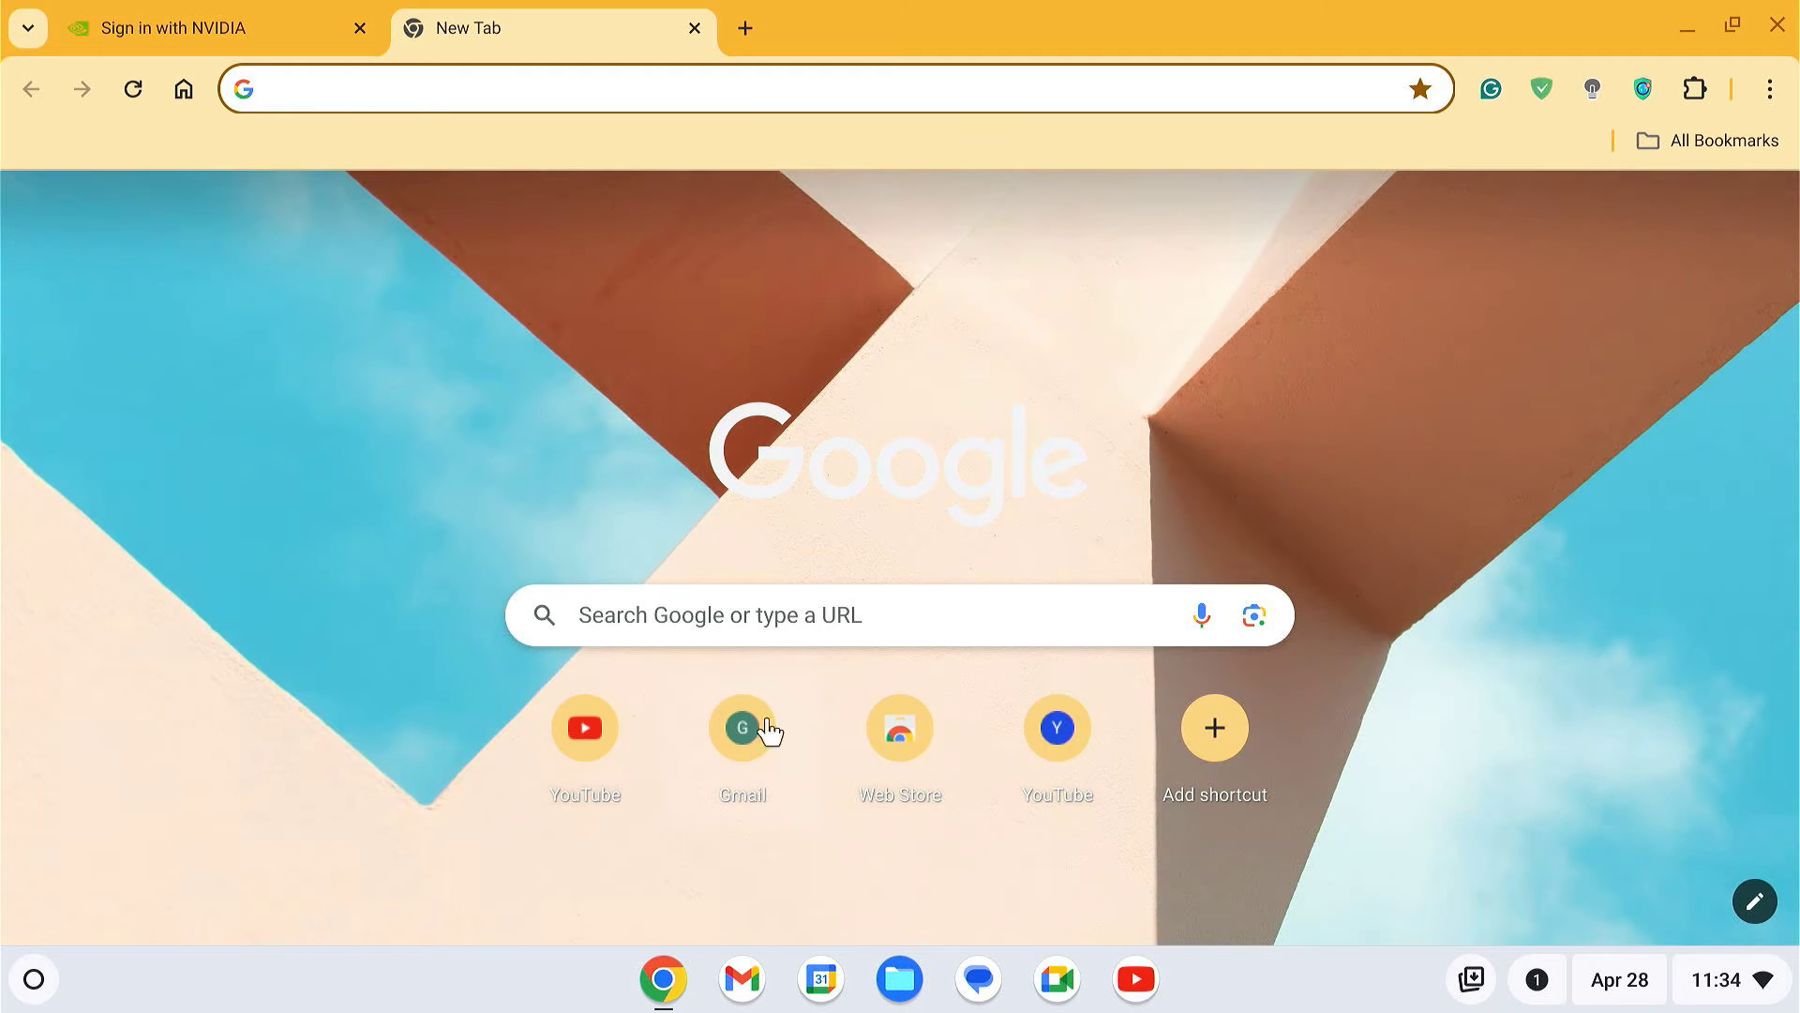
pyautogui.click(742, 734)
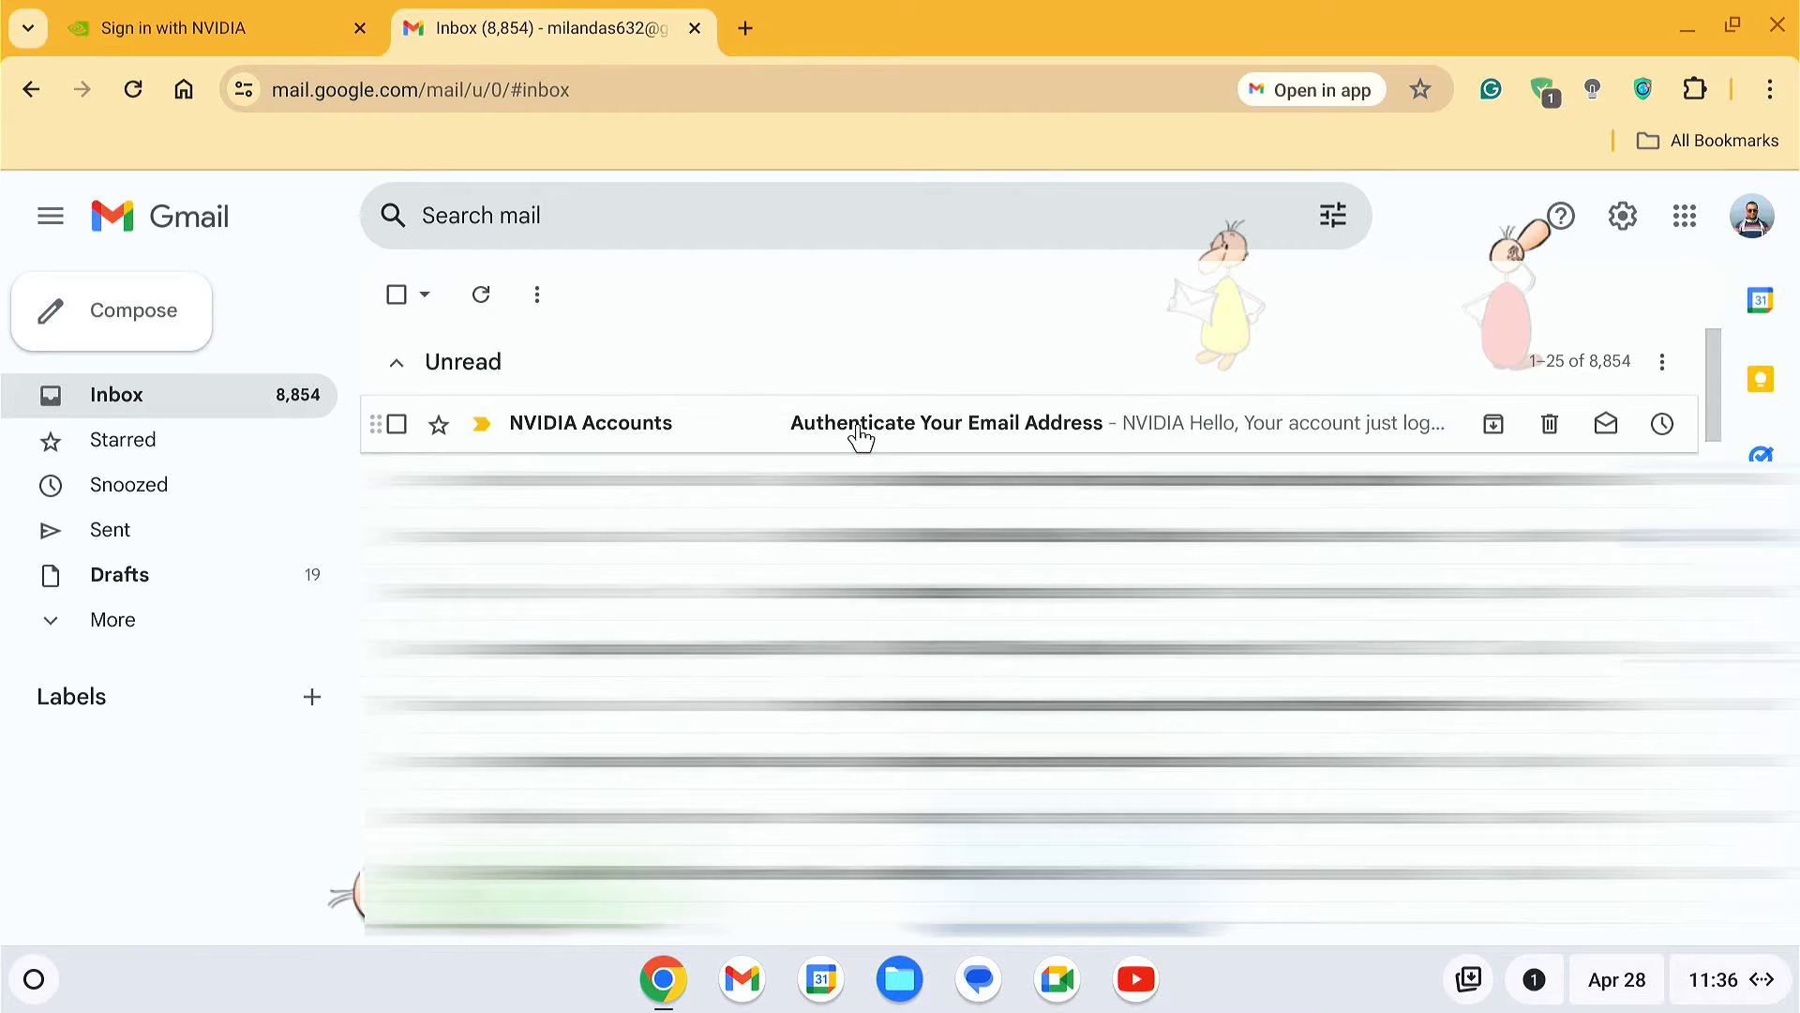
pyautogui.click(857, 420)
pyautogui.click(908, 826)
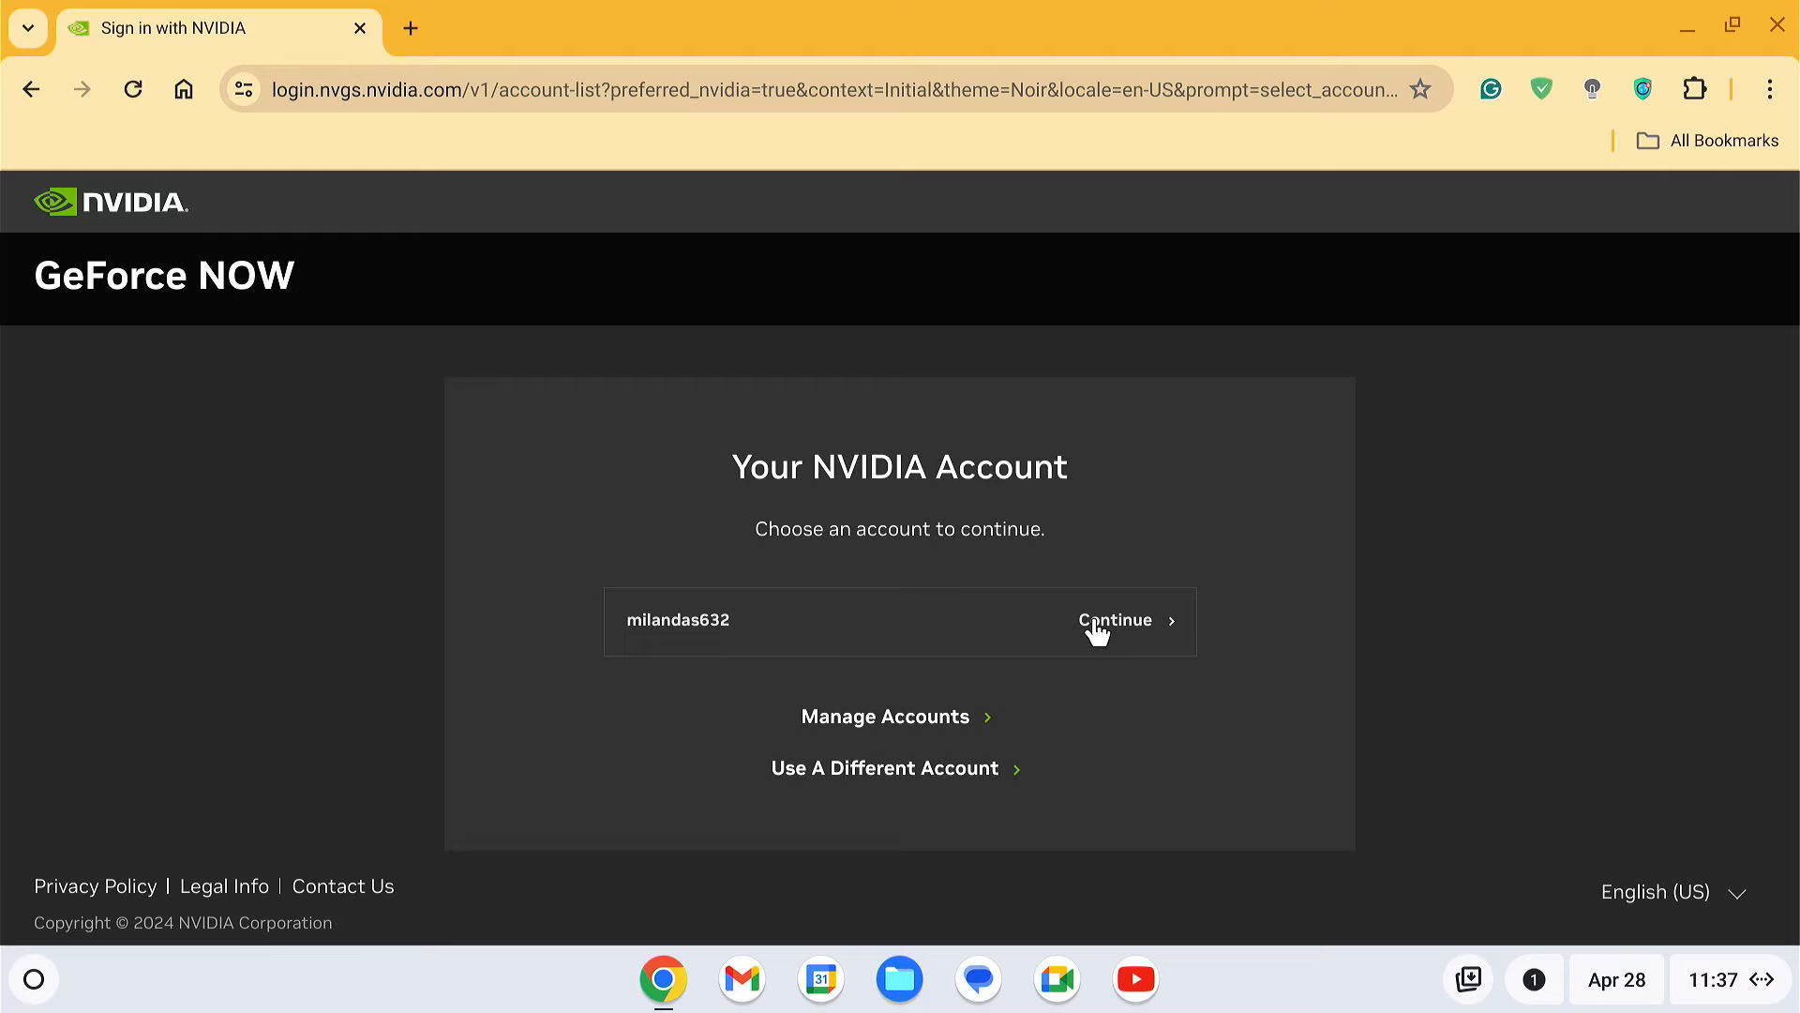
# - Continue with the existing NVIDIA account and dismiss the search tip to reach My Library
pyautogui.click(1097, 622)
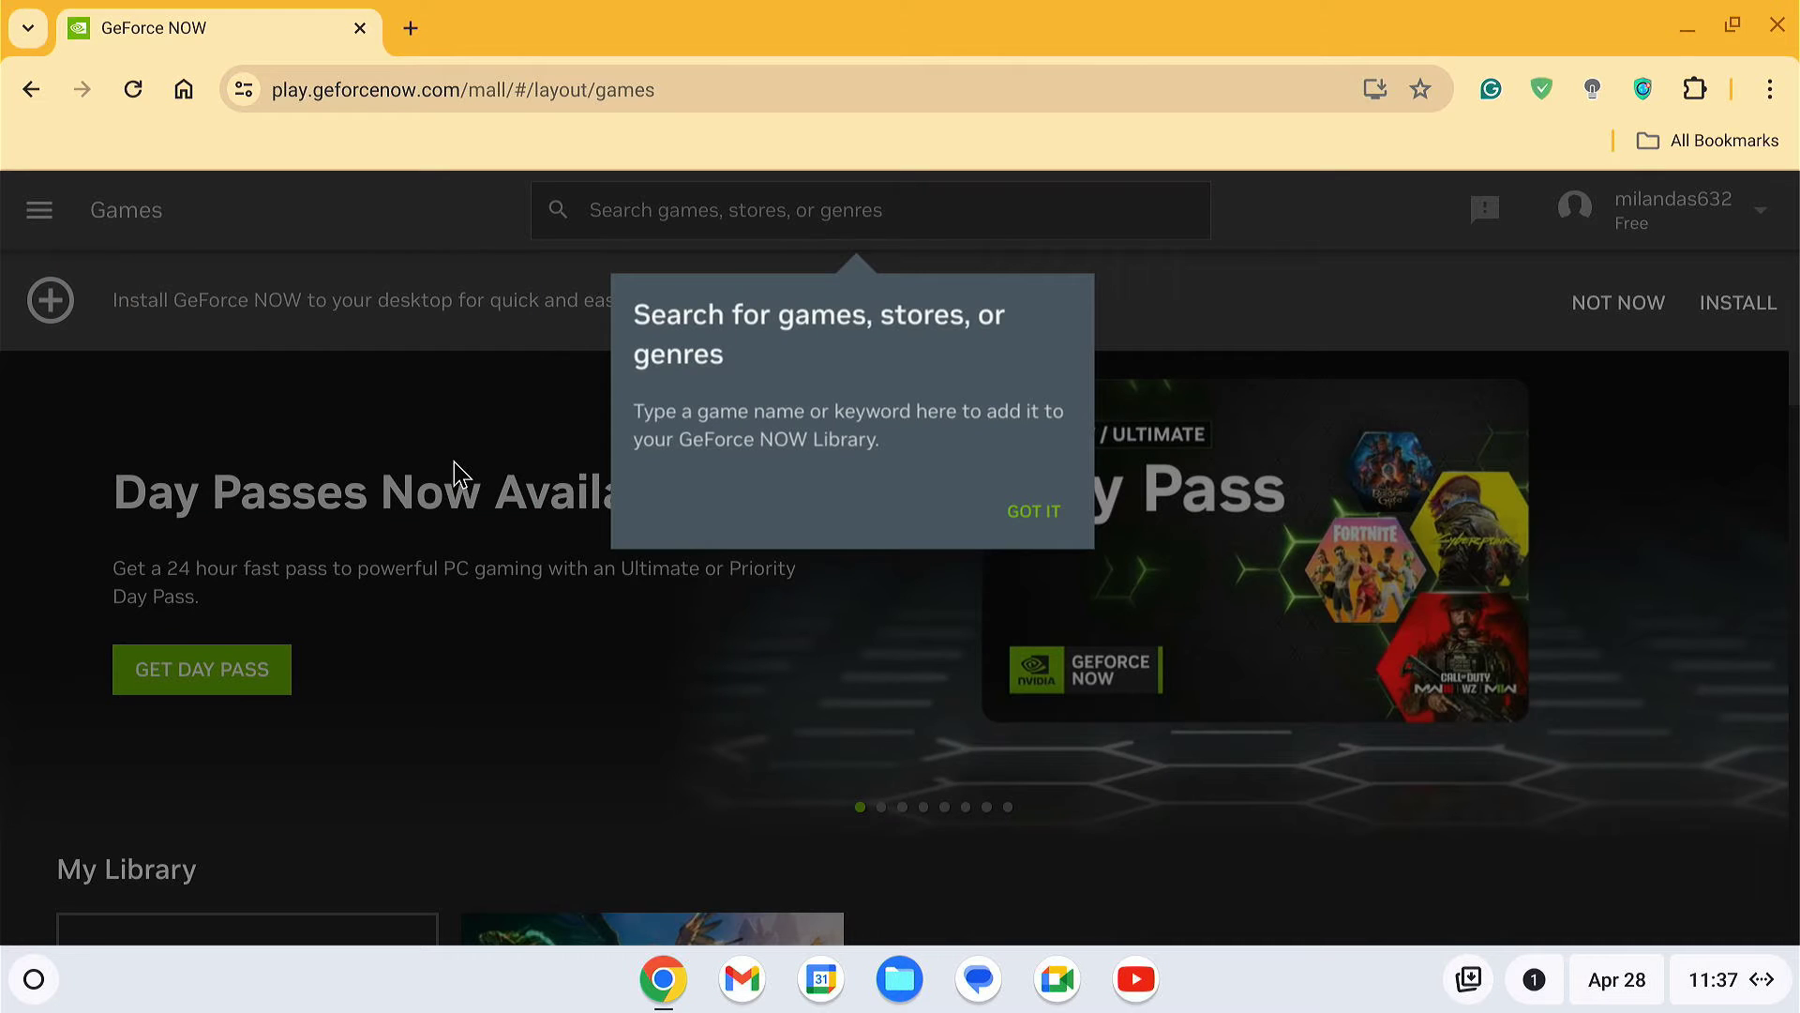
pyautogui.click(1001, 521)
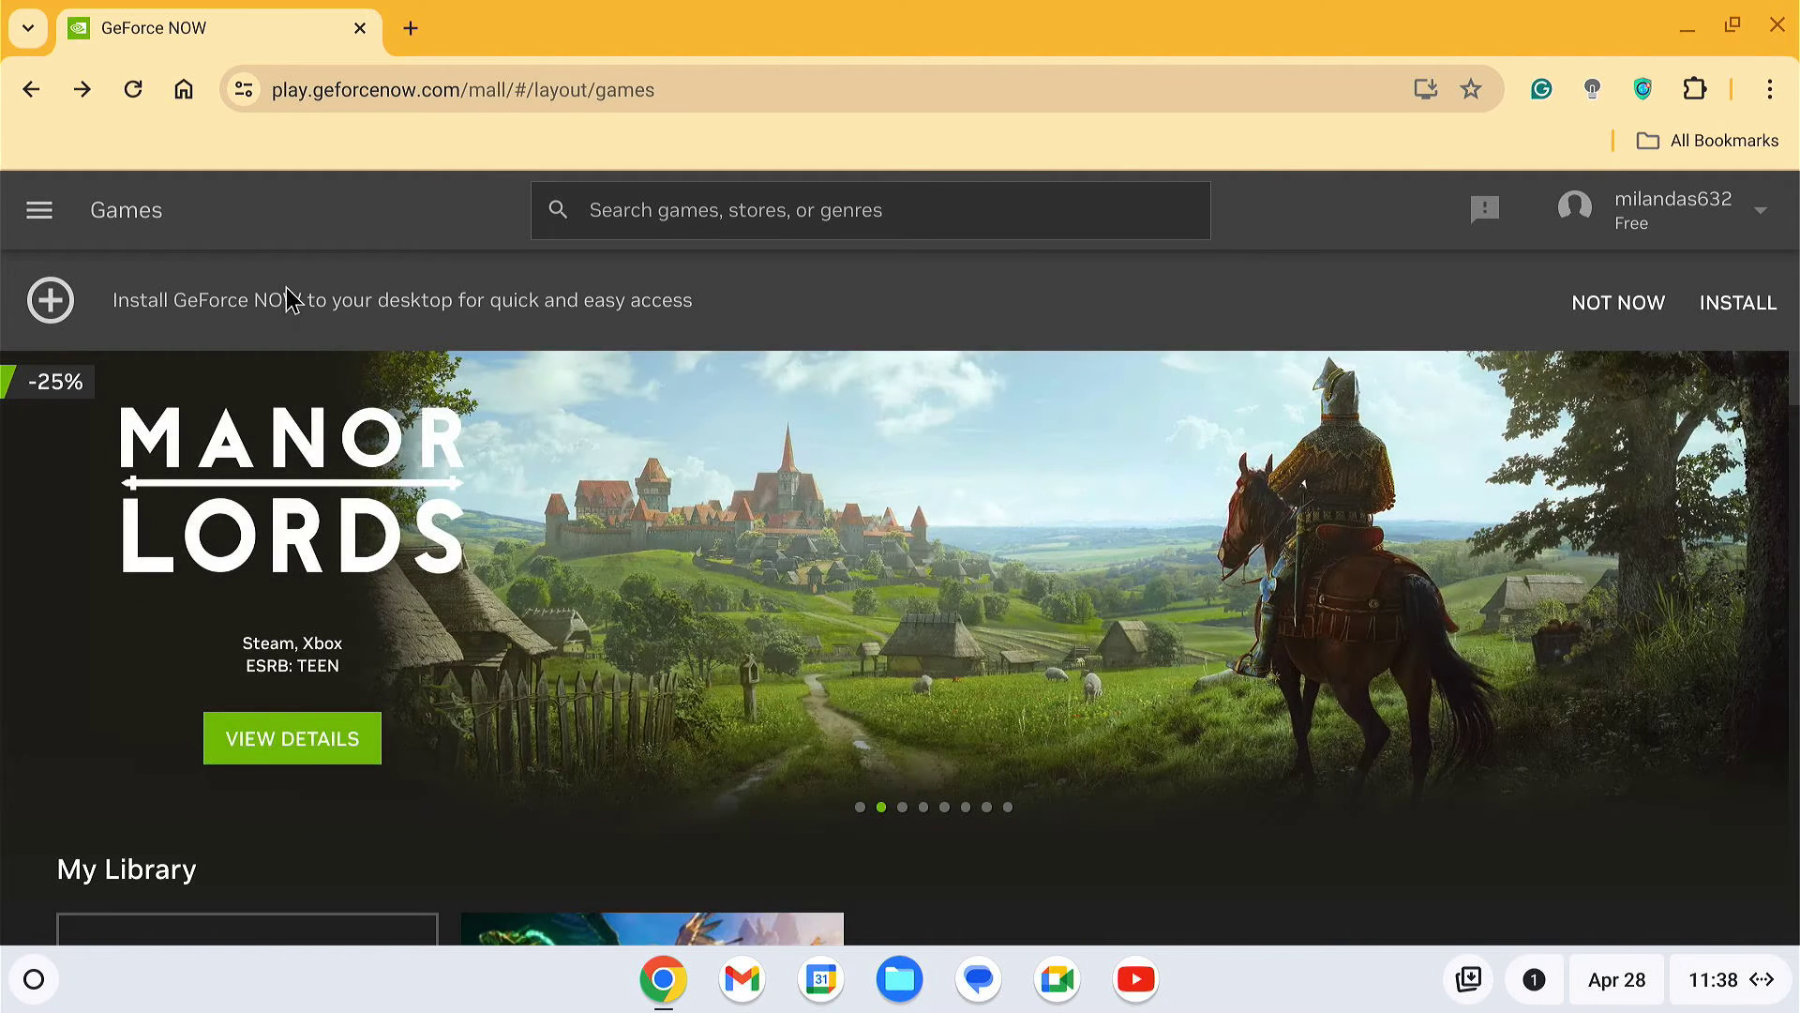
pyautogui.click(40, 212)
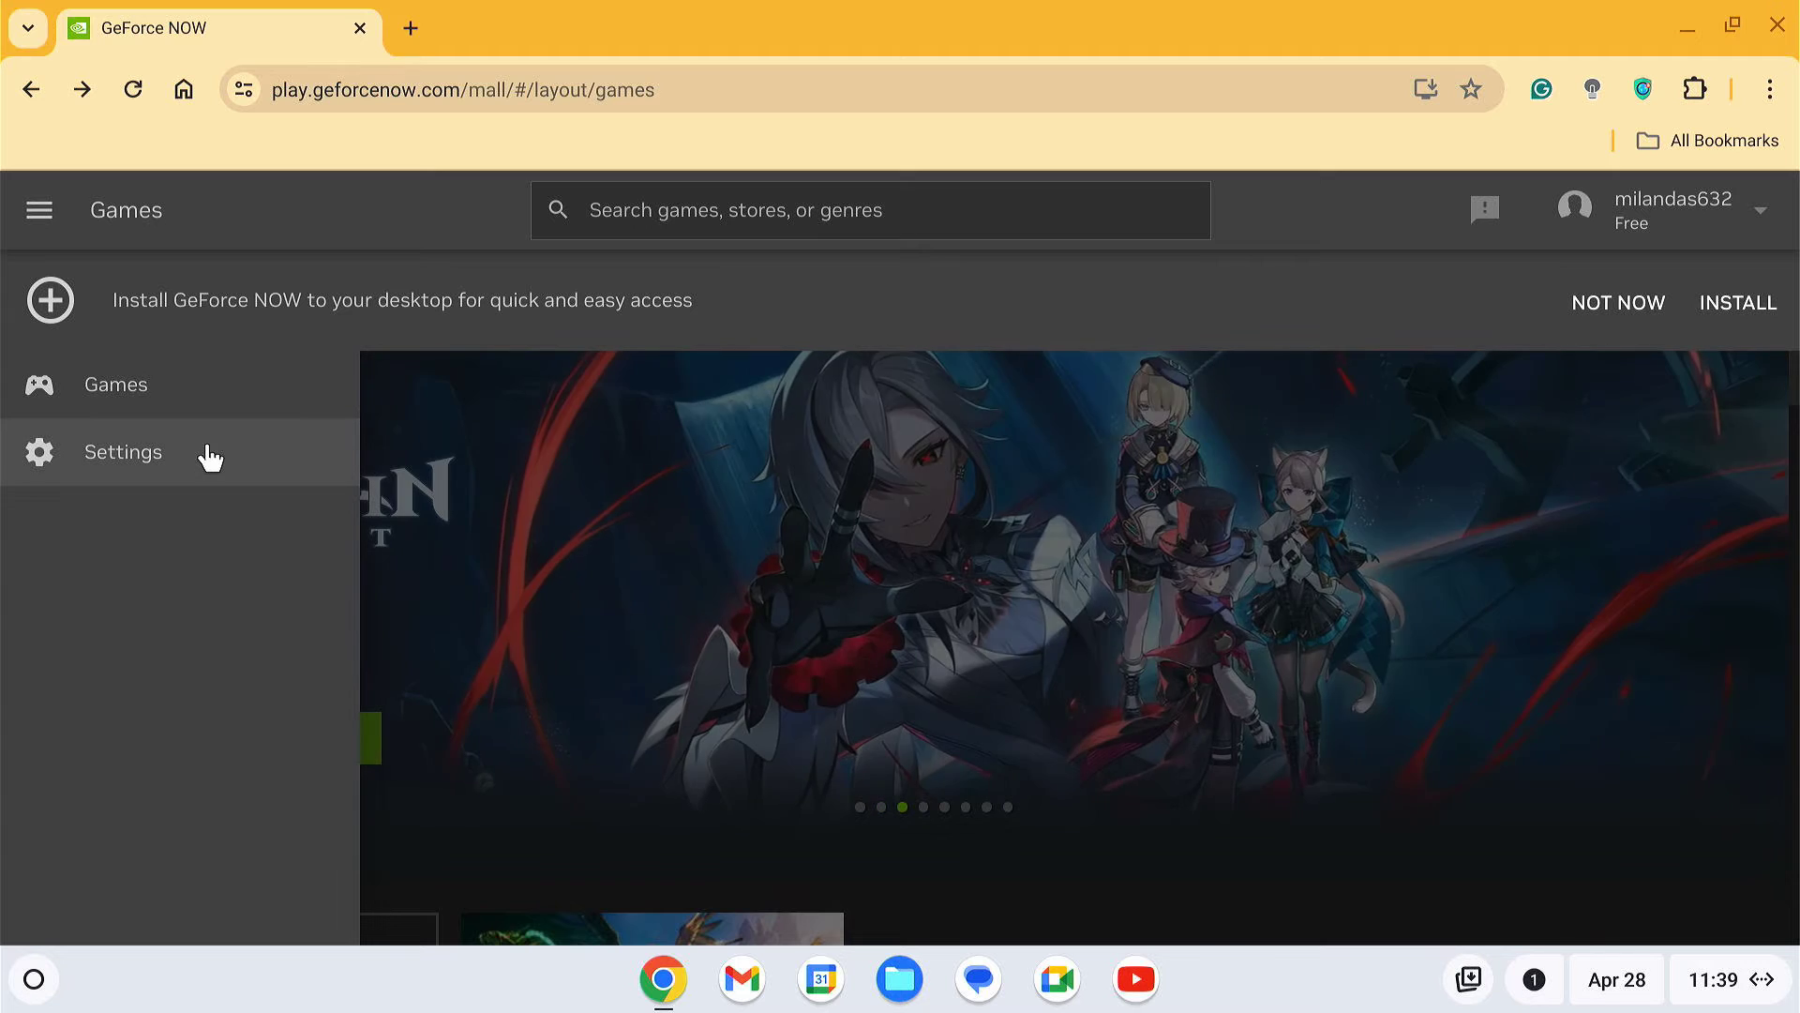
# - Start connecting Epic Games from GeForce NOW settings and fetch the two-factor code email in Gmail
pyautogui.click(210, 457)
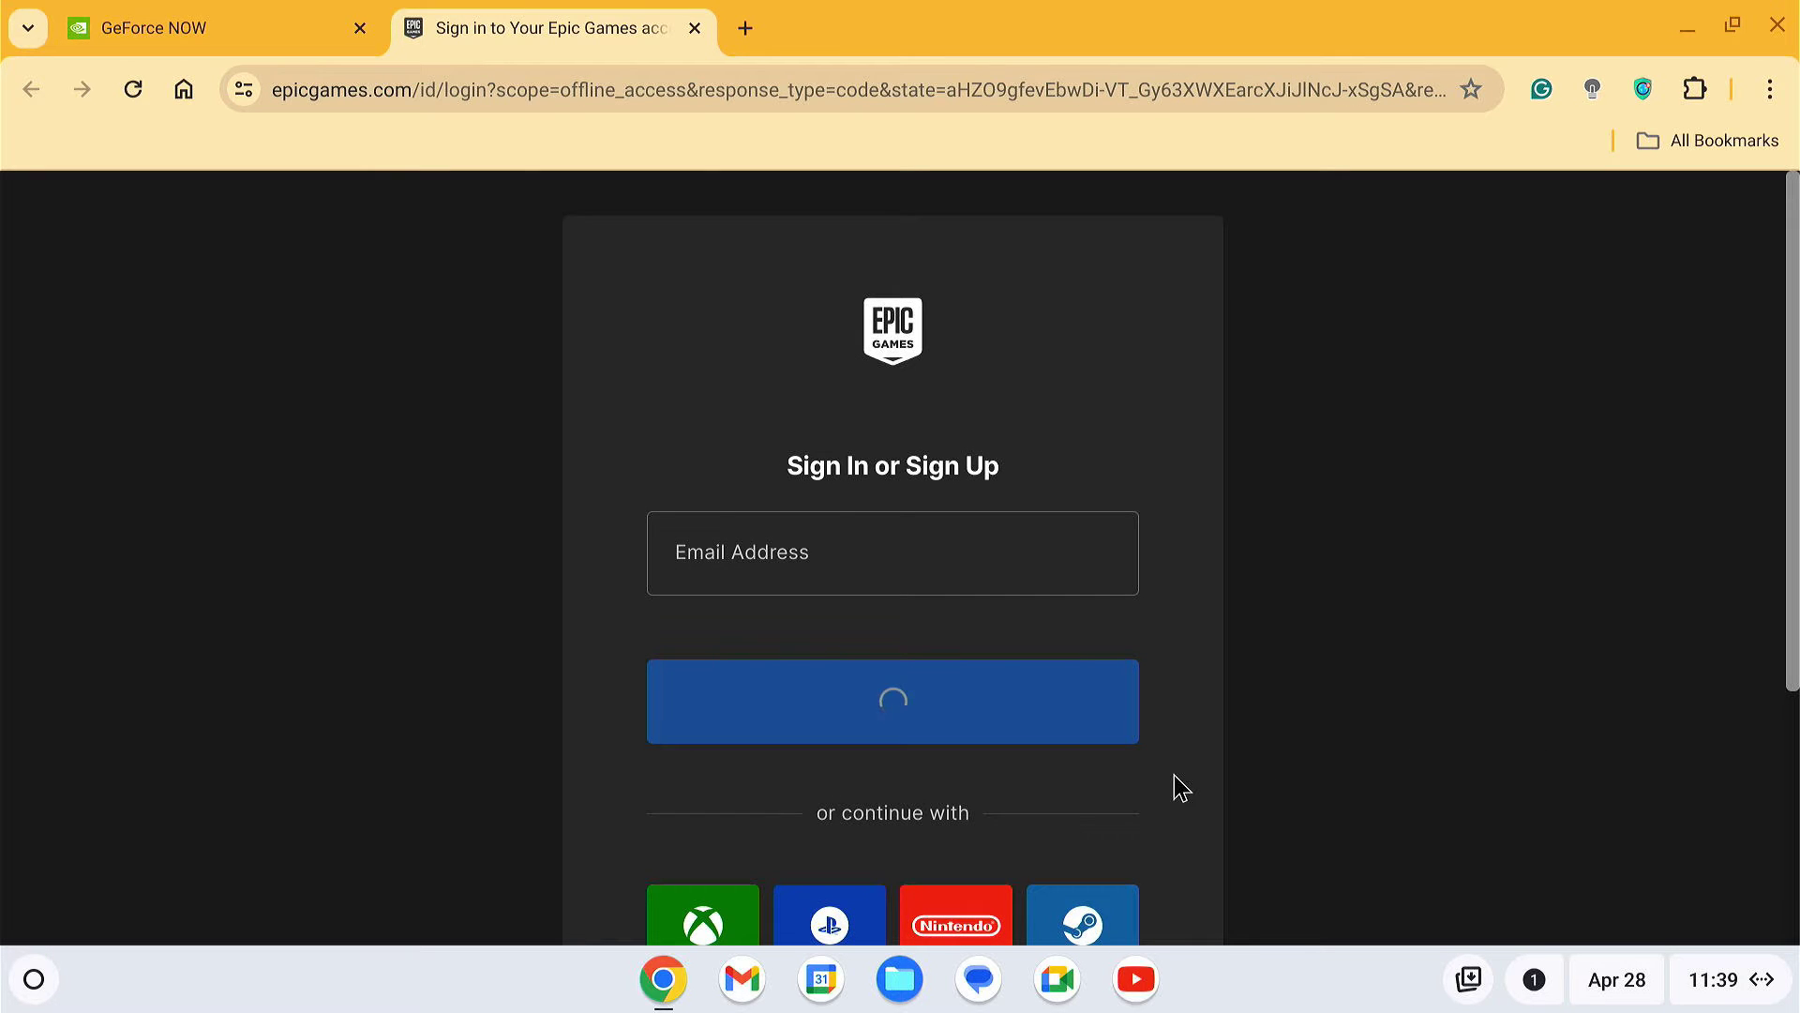
pyautogui.scroll(-4, 1180, 787)
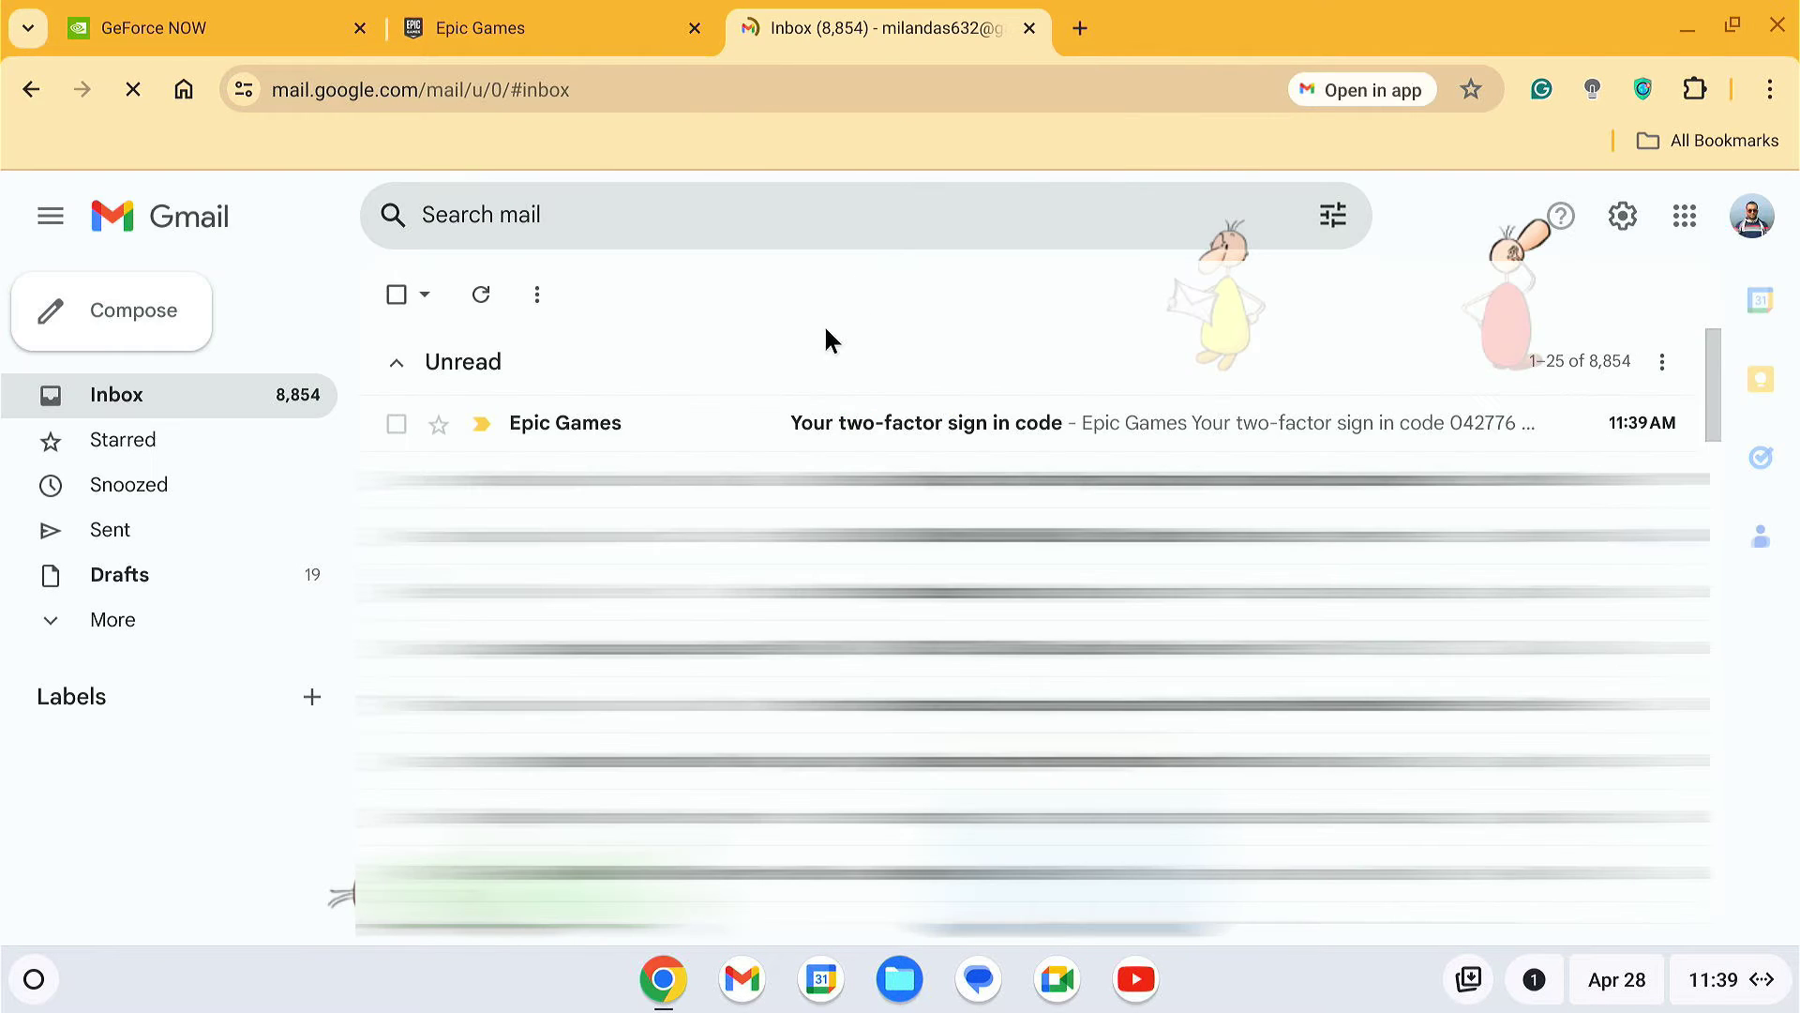
pyautogui.click(788, 441)
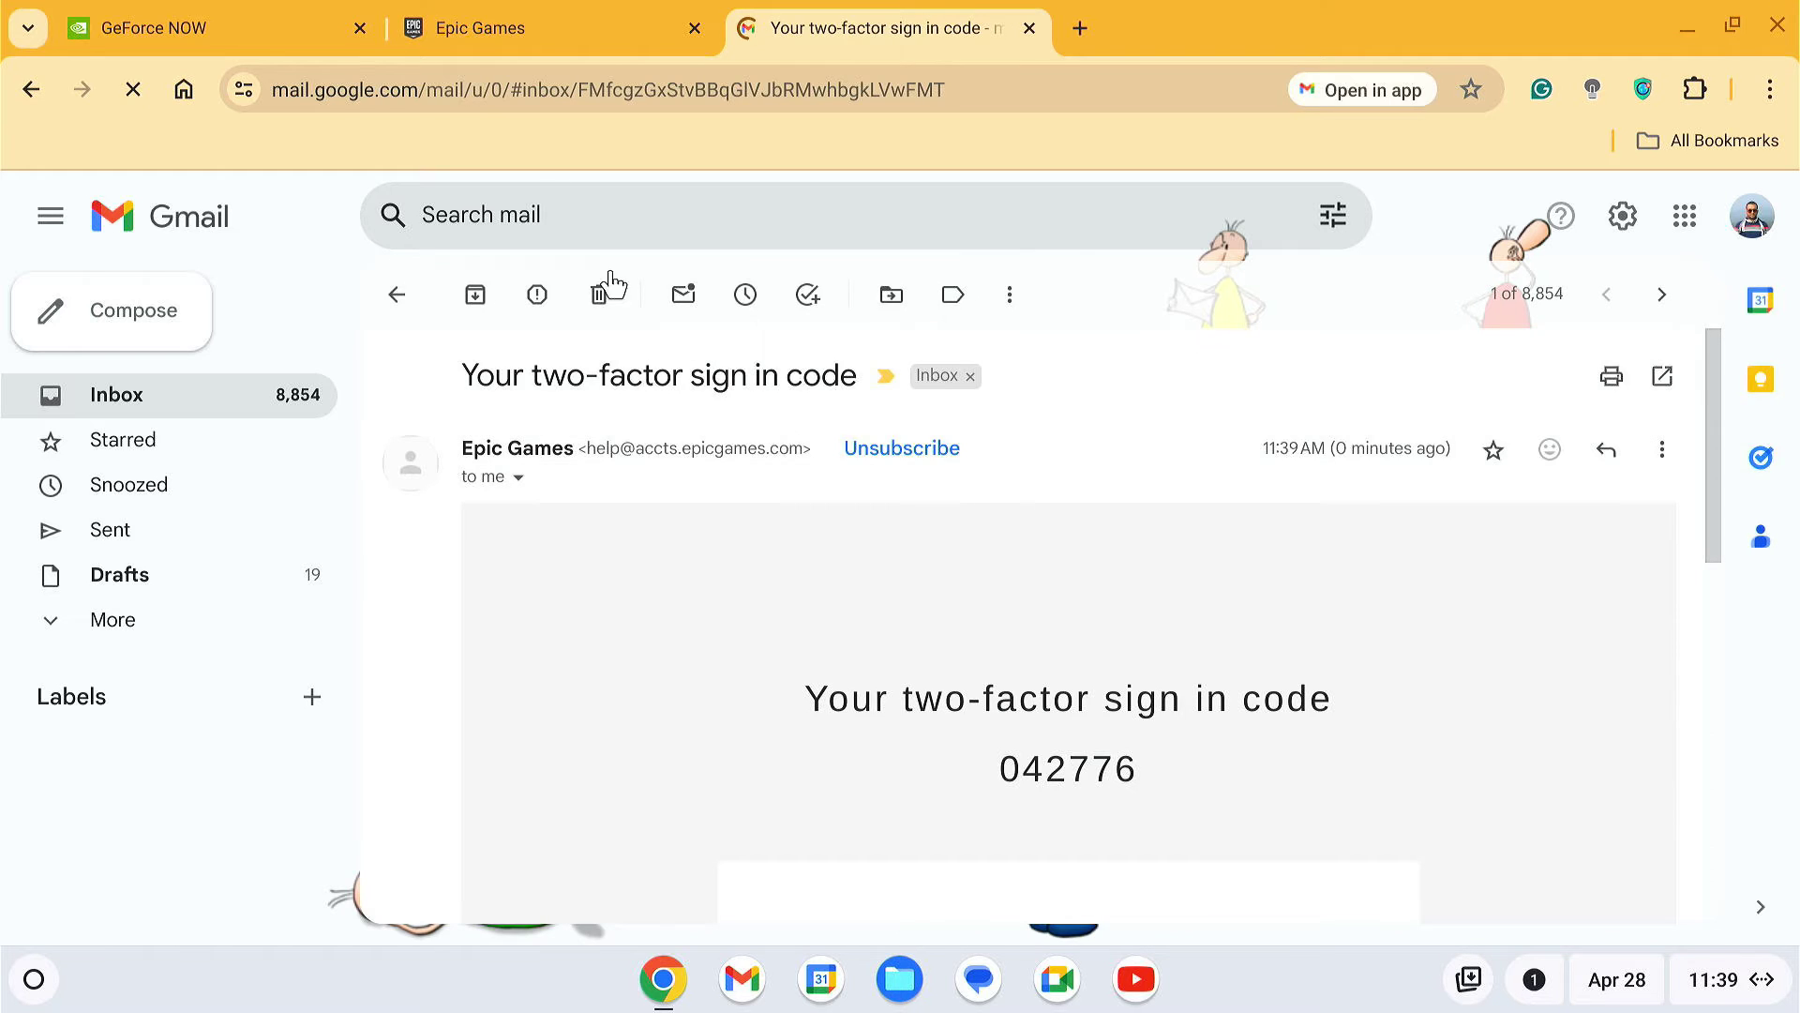
pyautogui.click(527, 38)
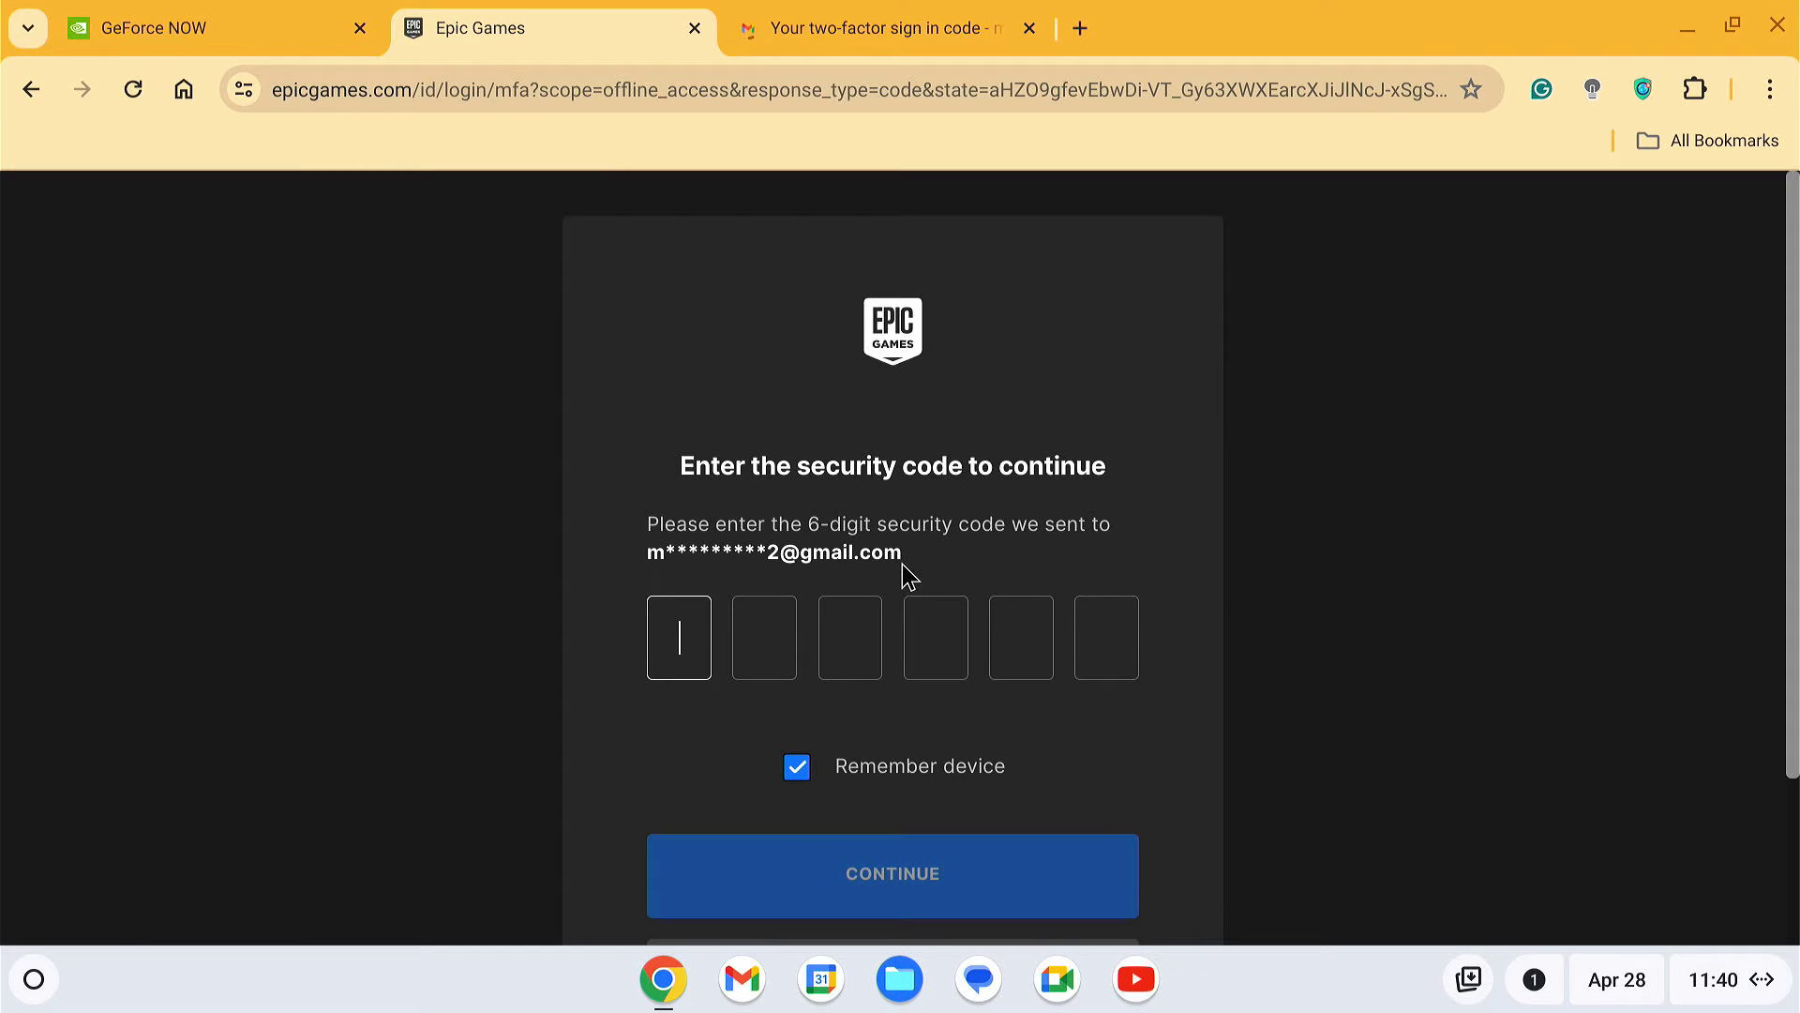
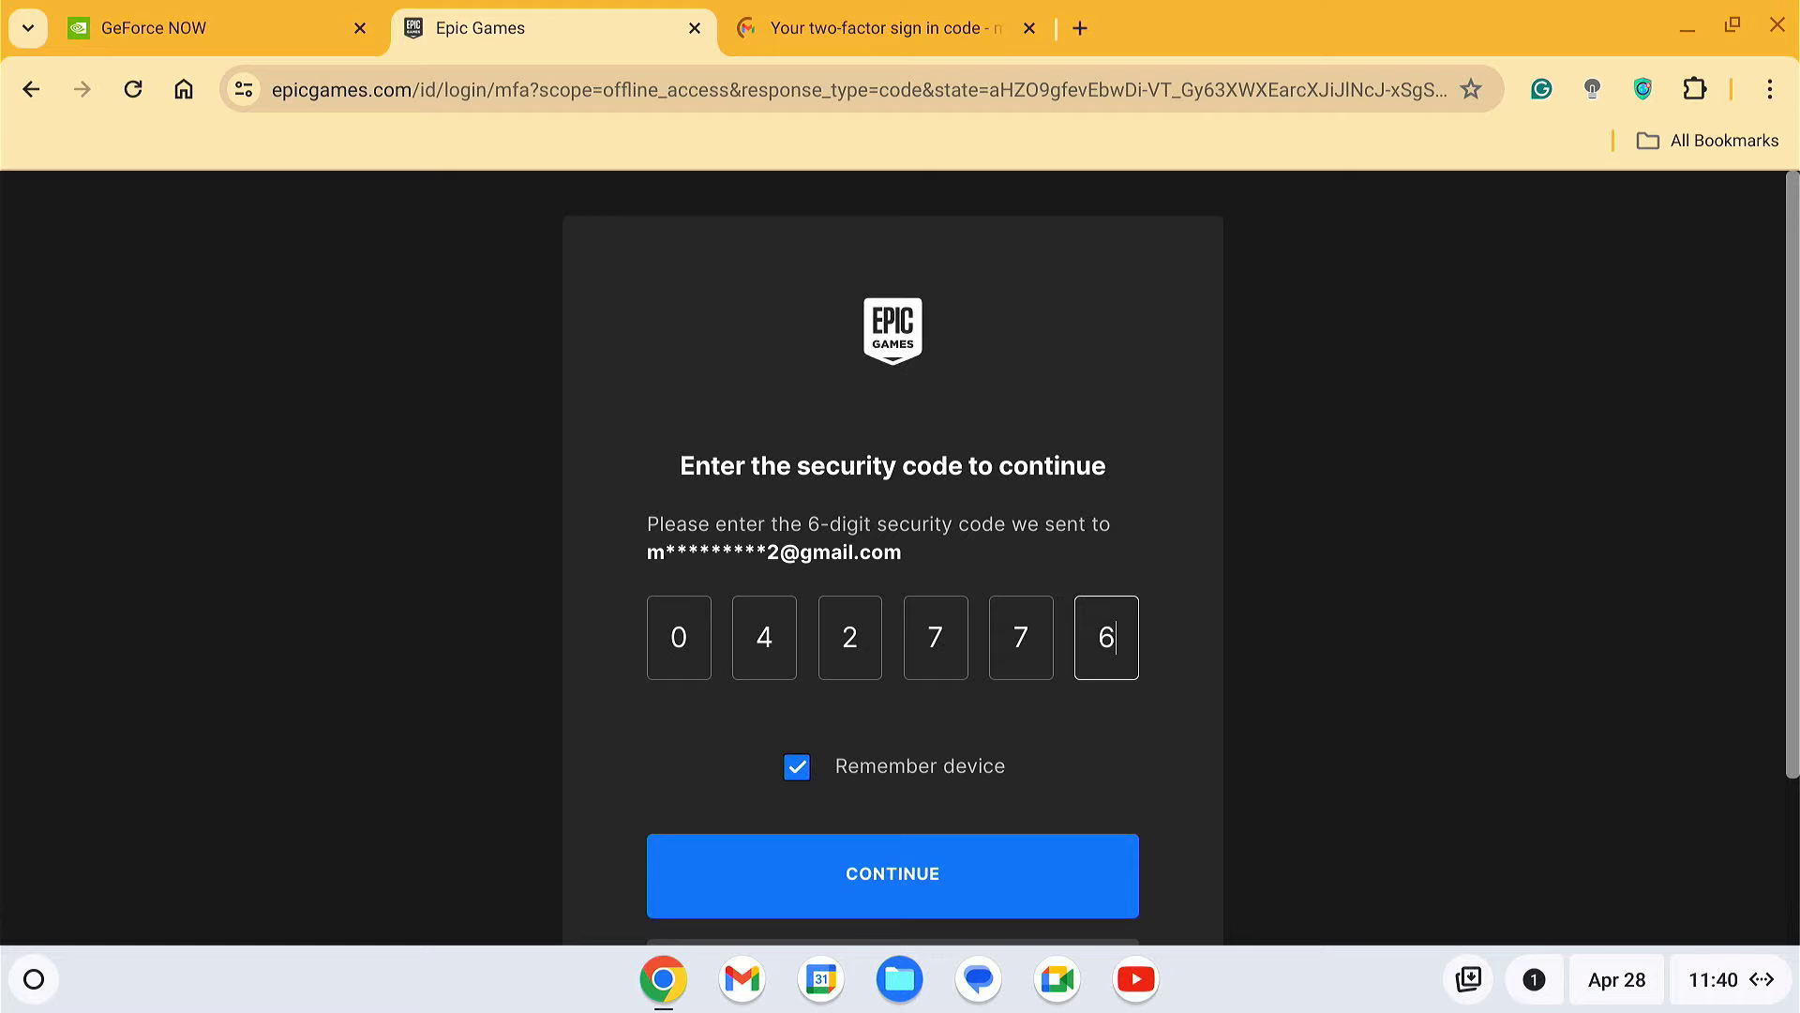
# - Enter the emailed security code on the Epic page and allow GeForce NOW account access
pyautogui.click(932, 879)
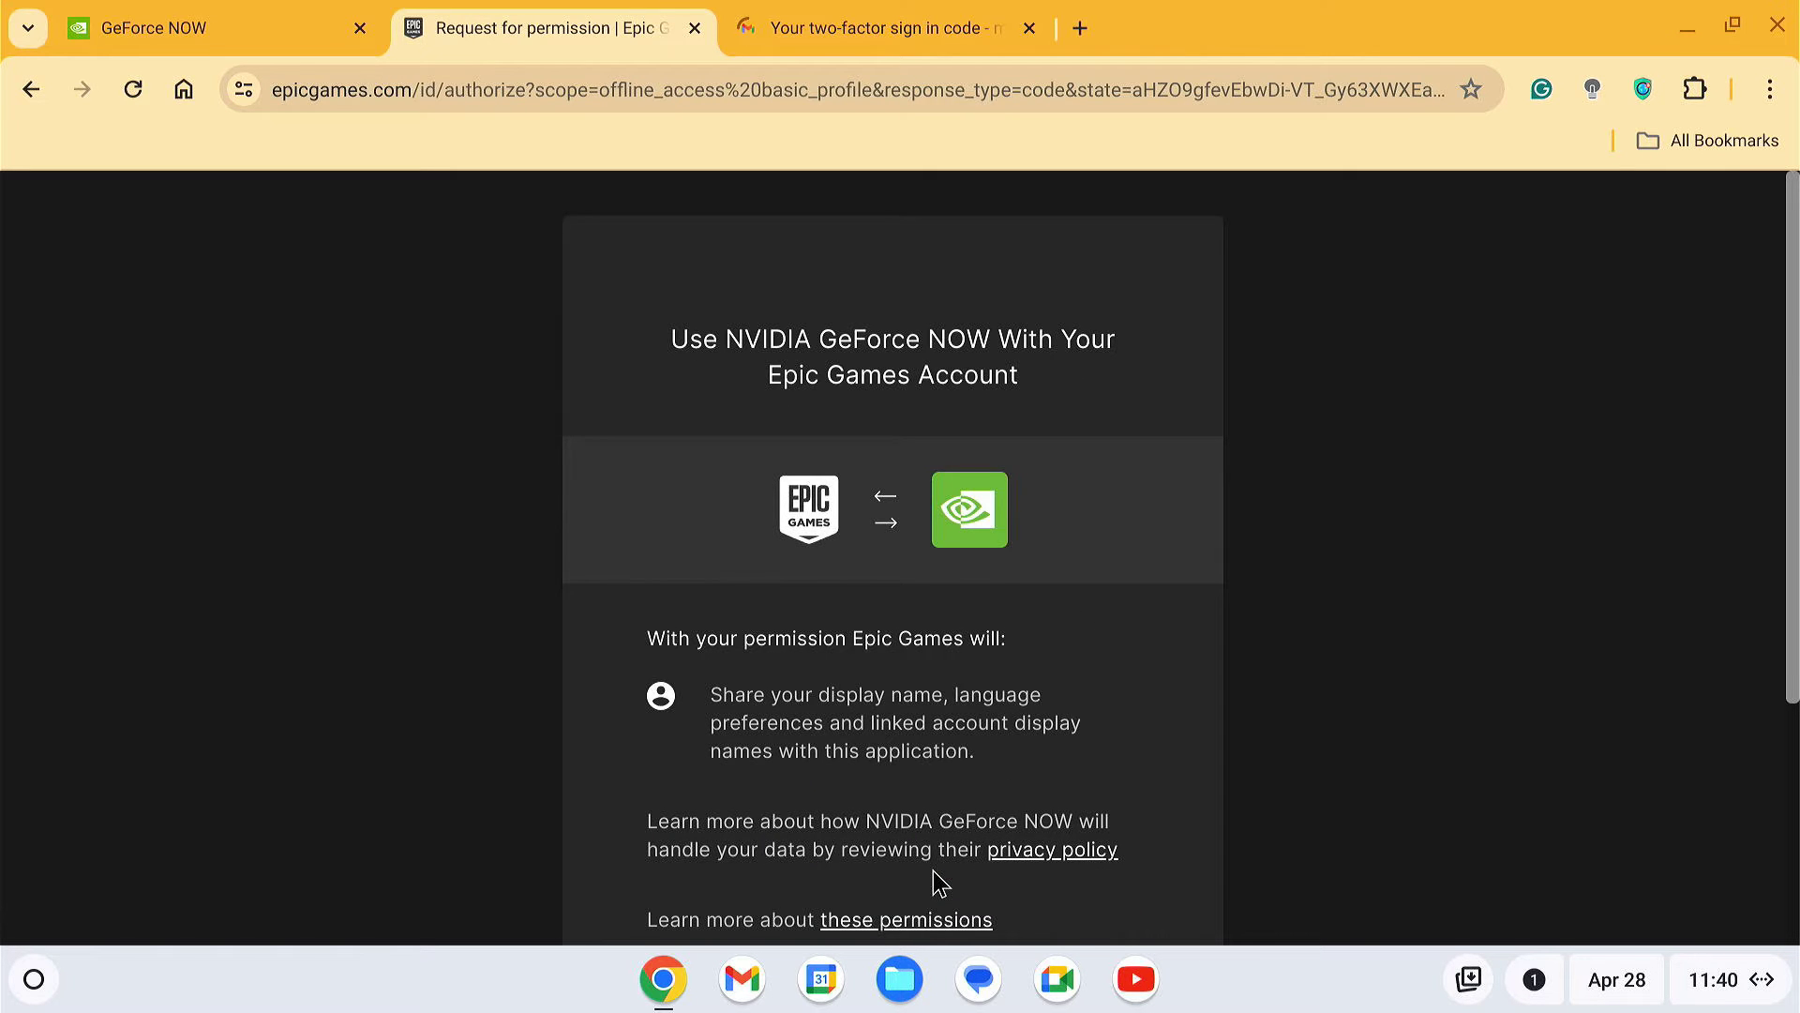
pyautogui.scroll(-3, 938, 880)
pyautogui.click(1048, 748)
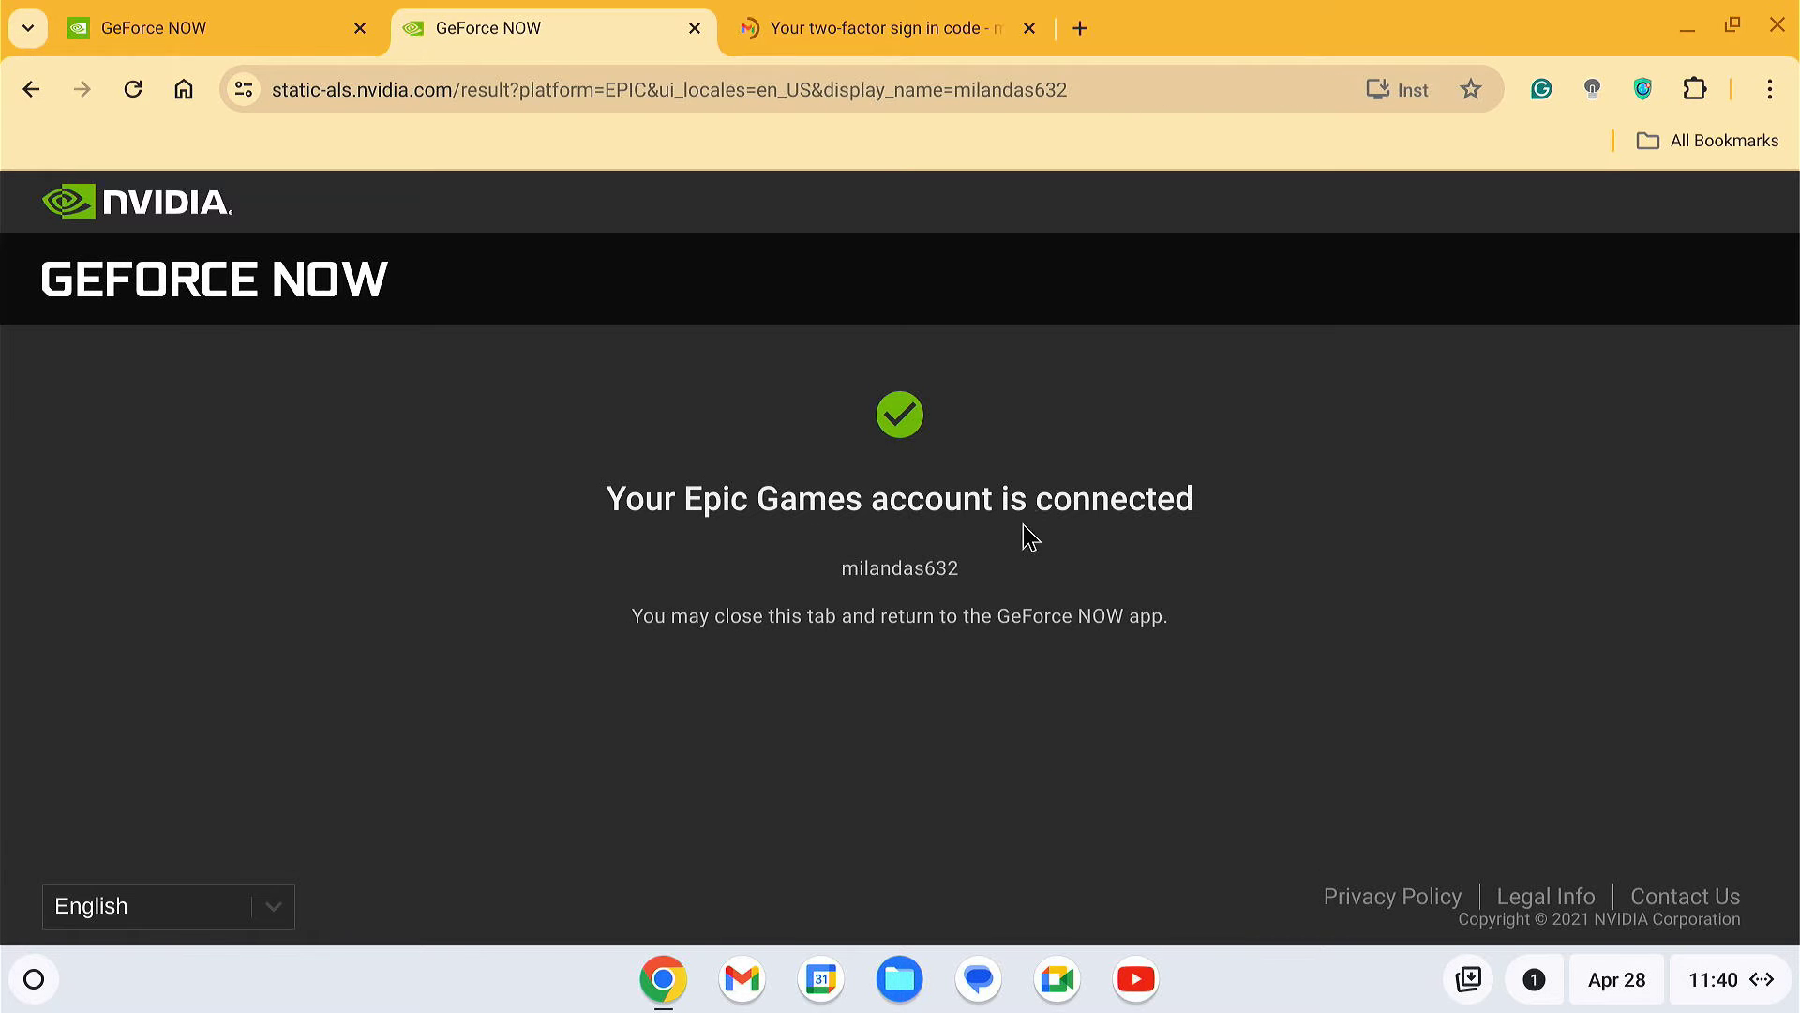
# - Close the Gmail and confirmation tabs, return to Games, and search the catalogue for 'fortnite'
pyautogui.click(1029, 28)
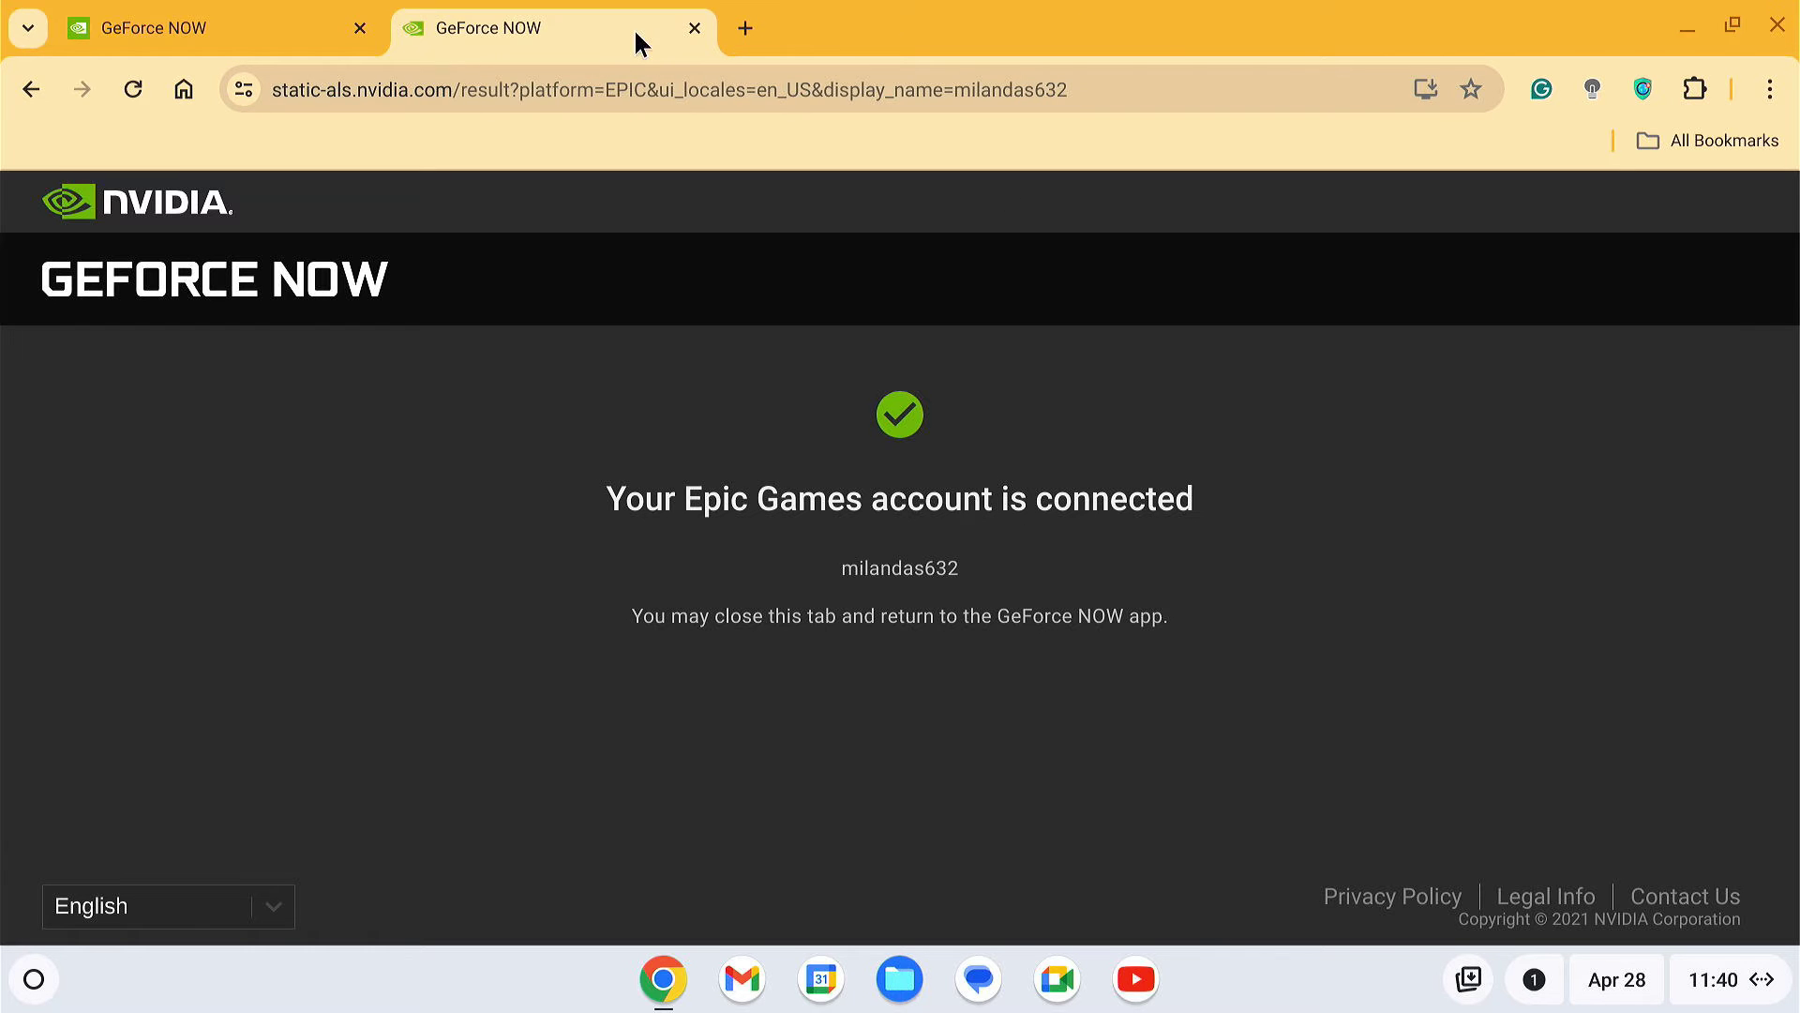
pyautogui.click(695, 29)
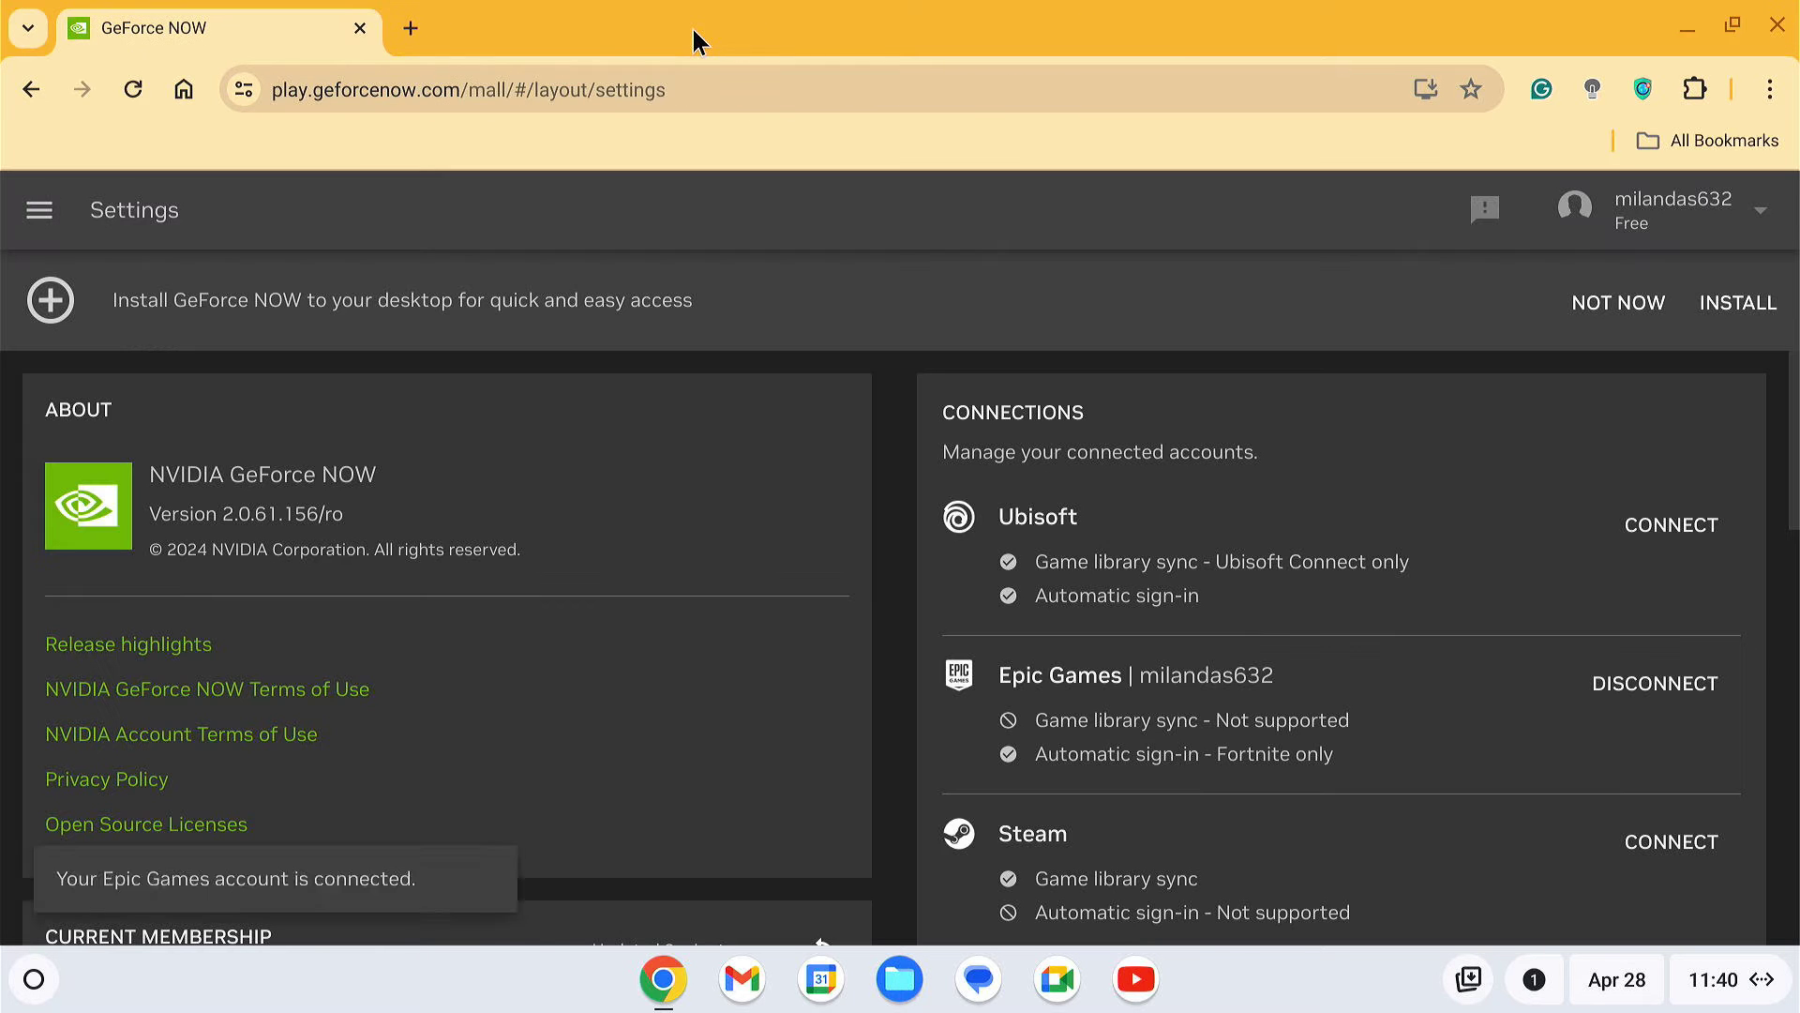
pyautogui.click(31, 91)
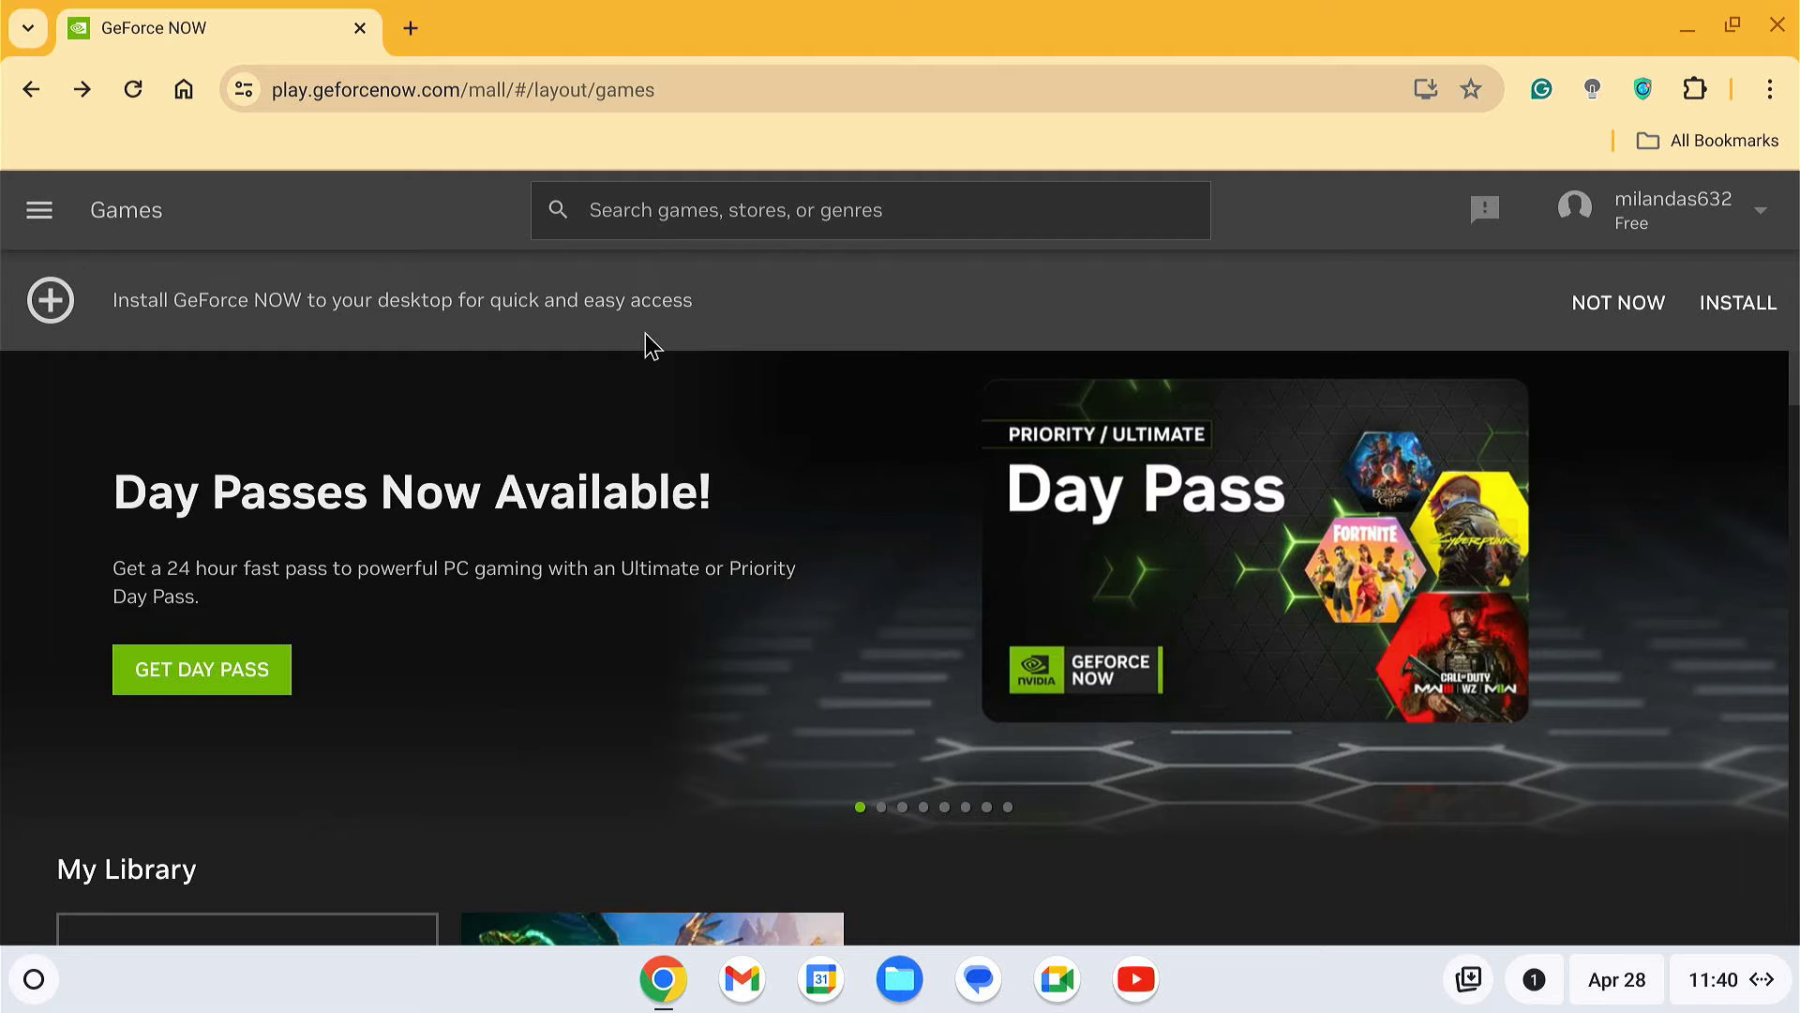
pyautogui.click(738, 226)
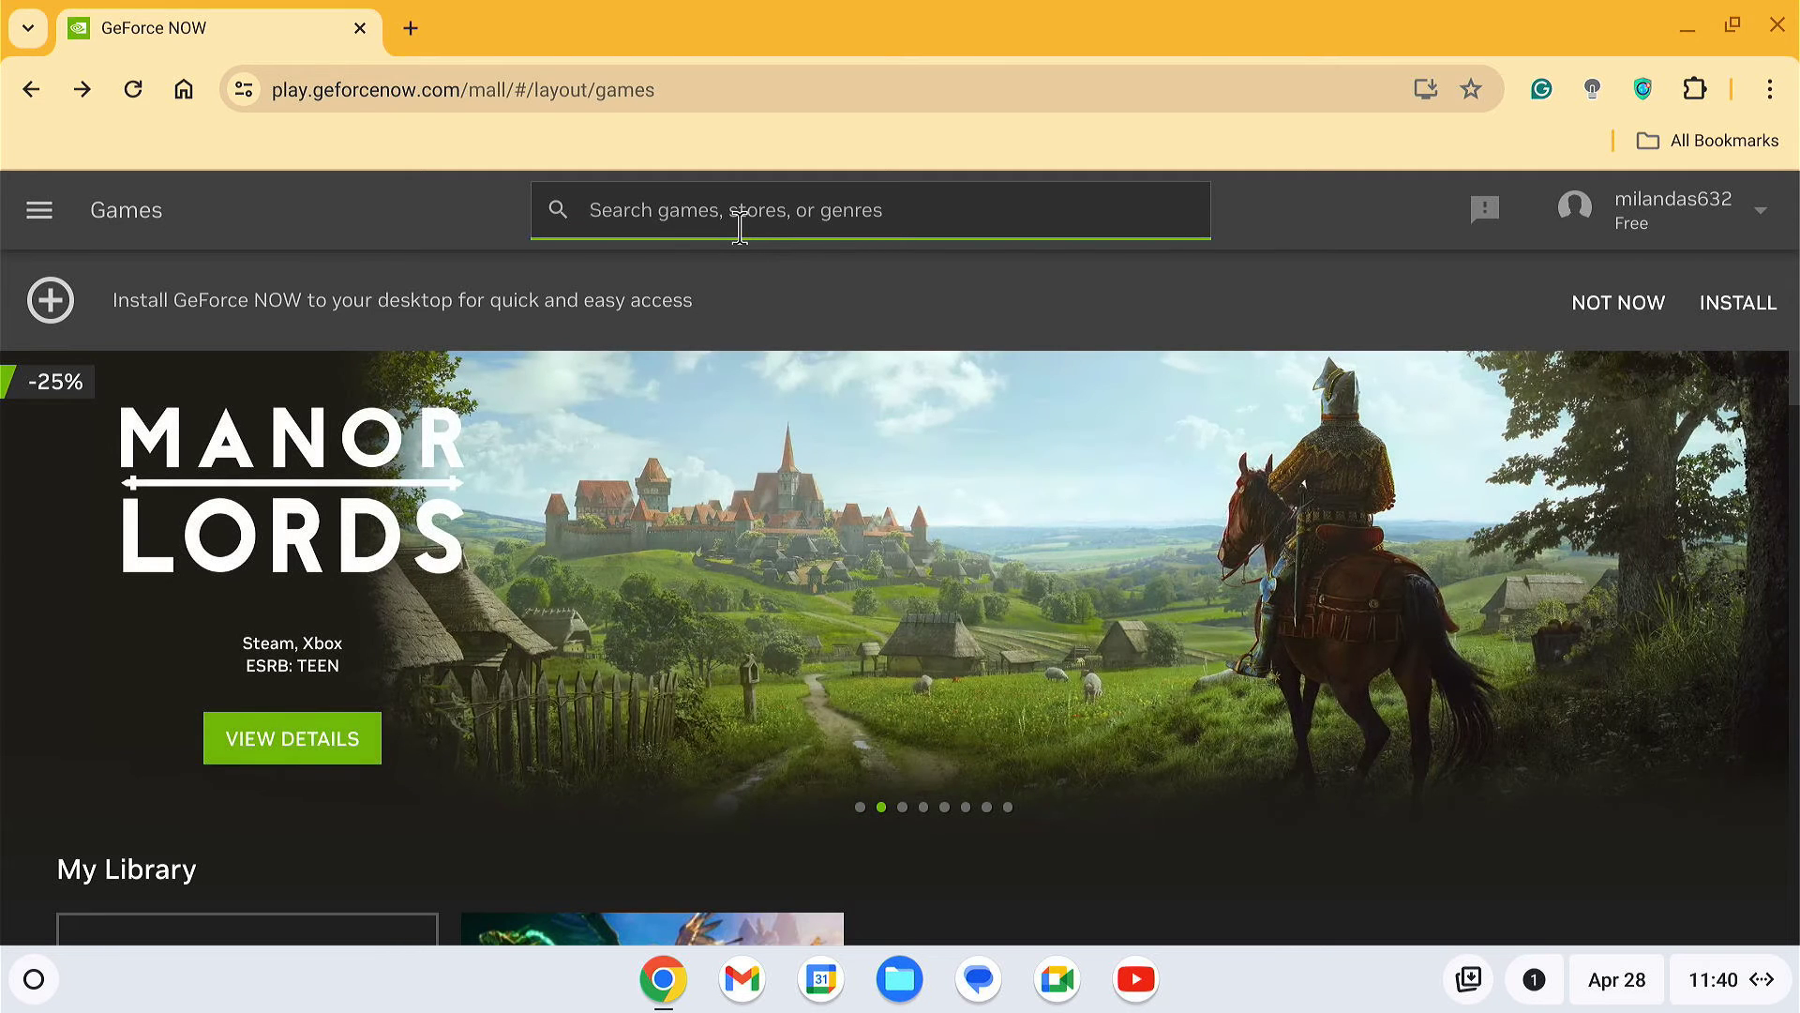
pyautogui.press('Return')
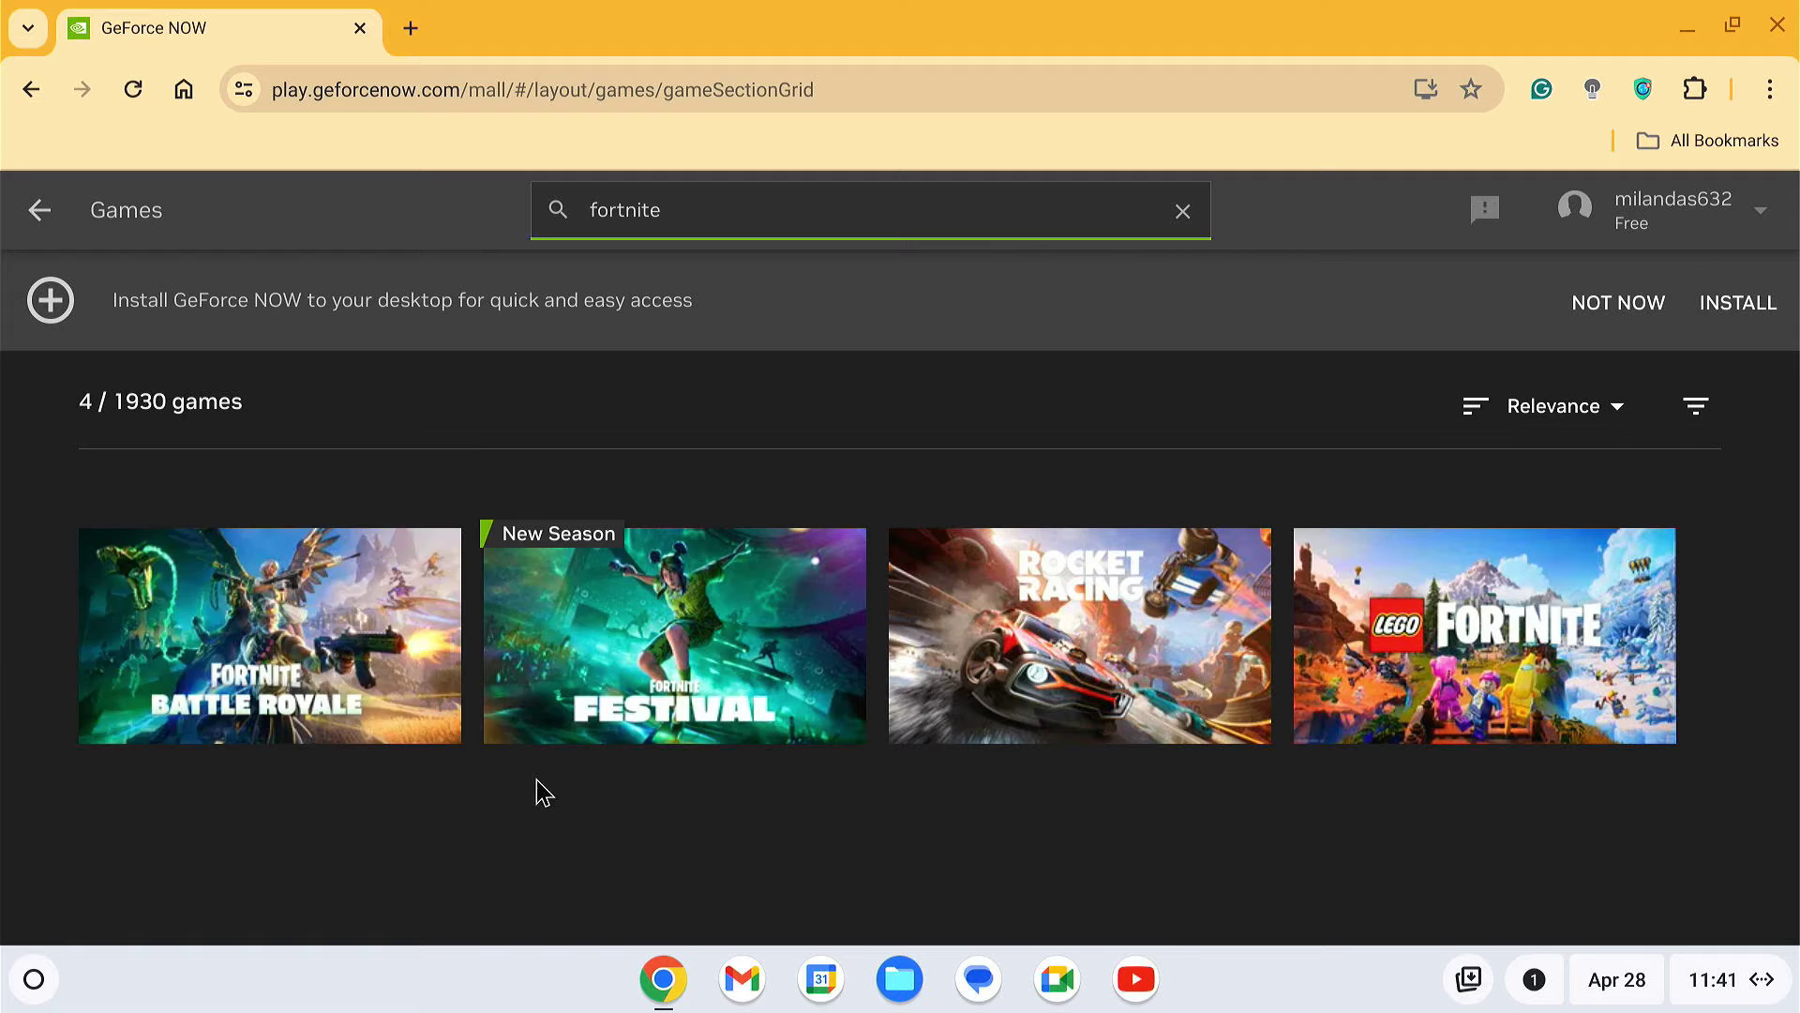
# - Start Fortnite Battle Royale, then quit its rig queue and go back to the Games page
pyautogui.moveTo(334, 660)
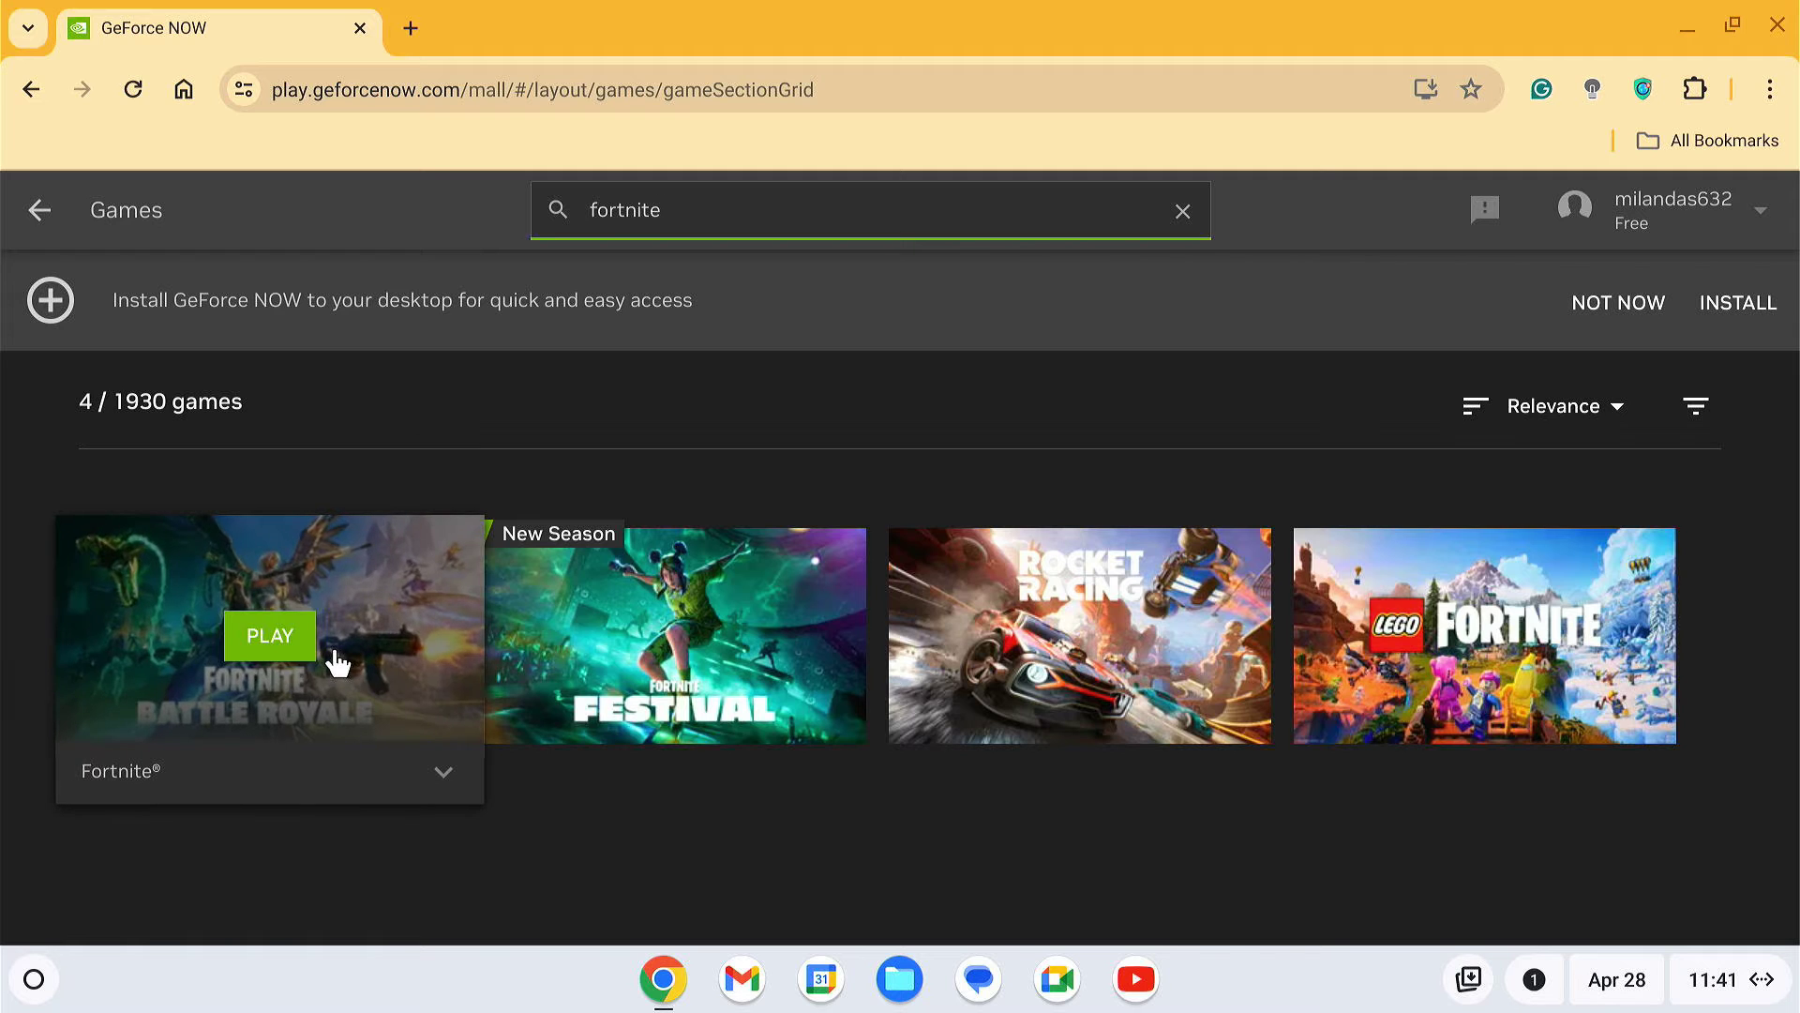
pyautogui.click(270, 647)
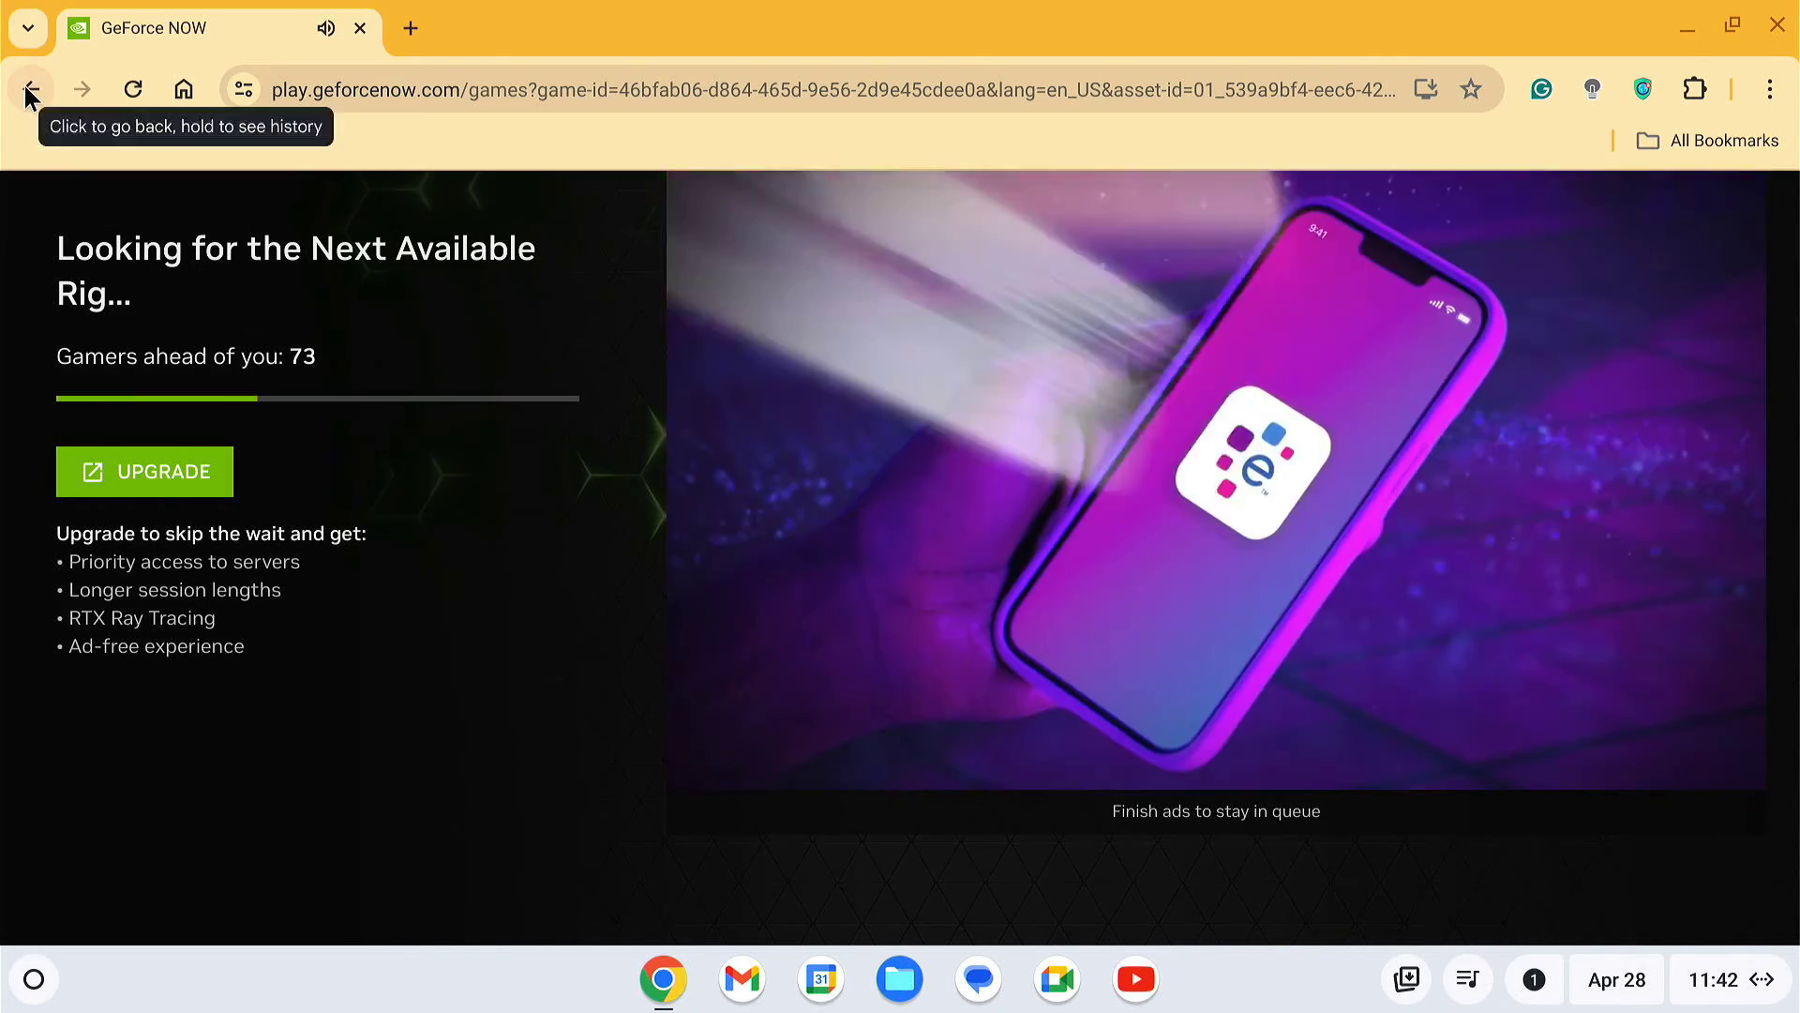
pyautogui.click(31, 93)
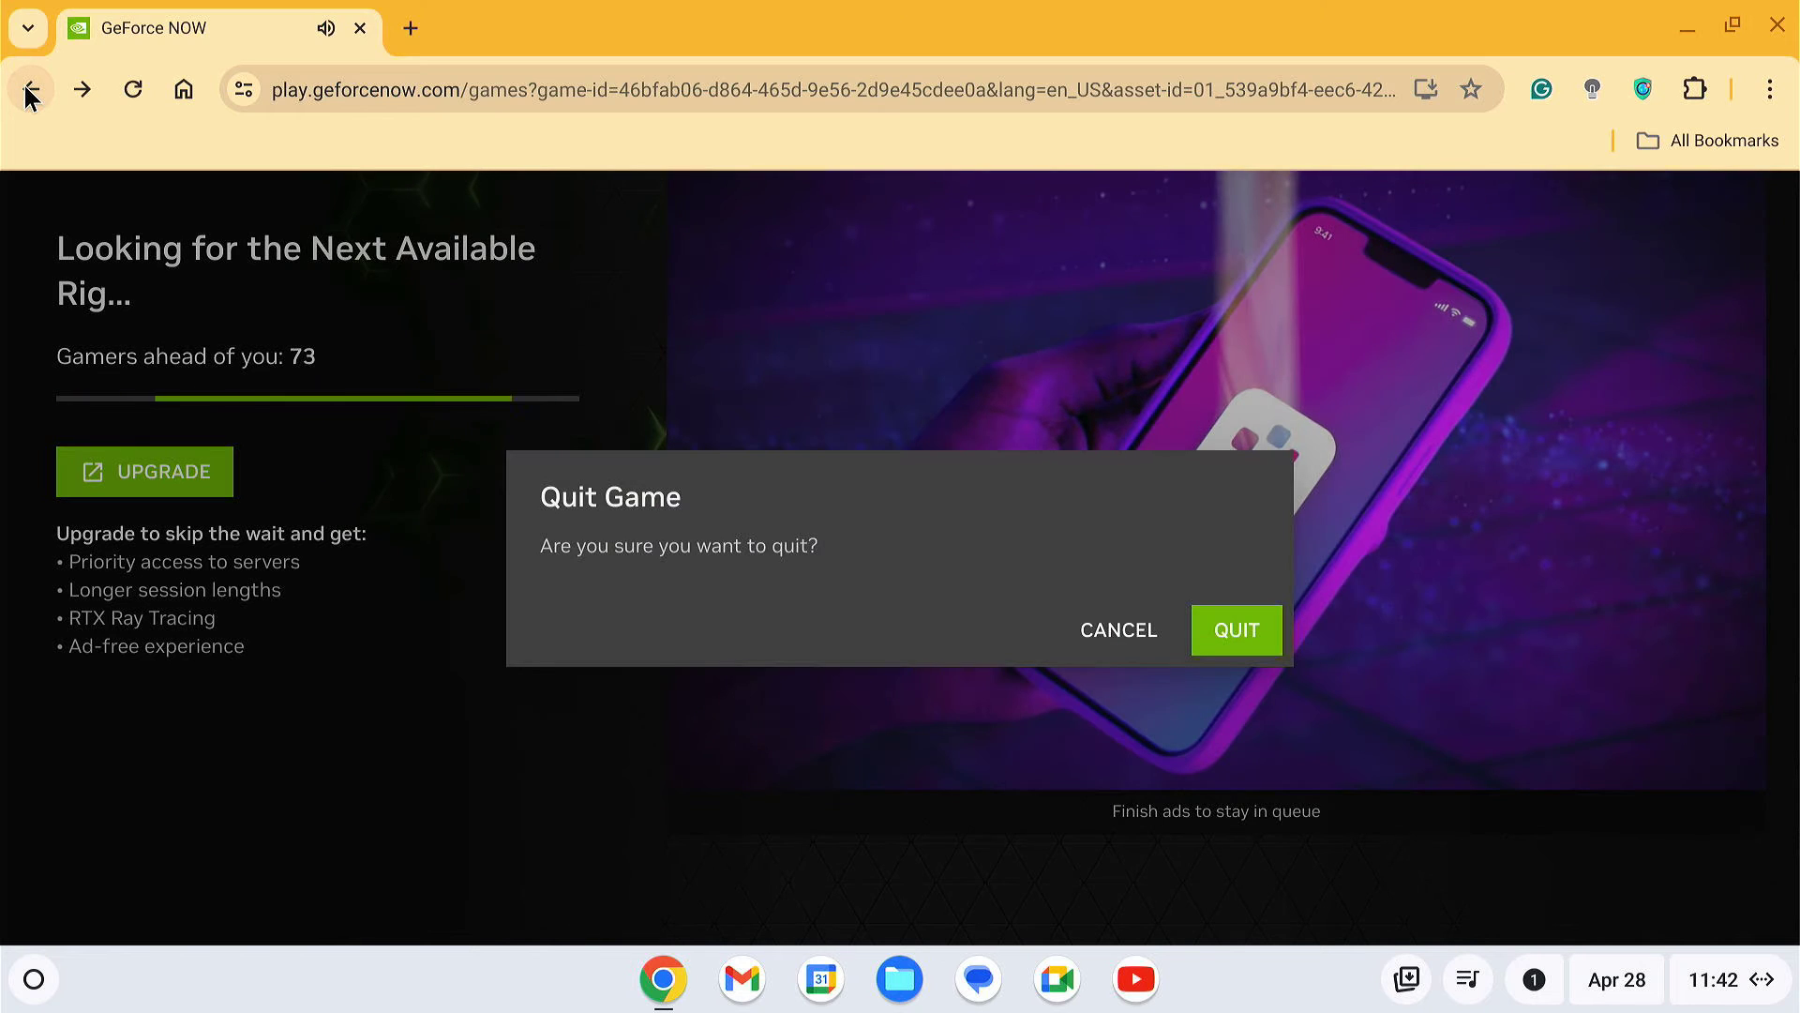
pyautogui.click(1252, 630)
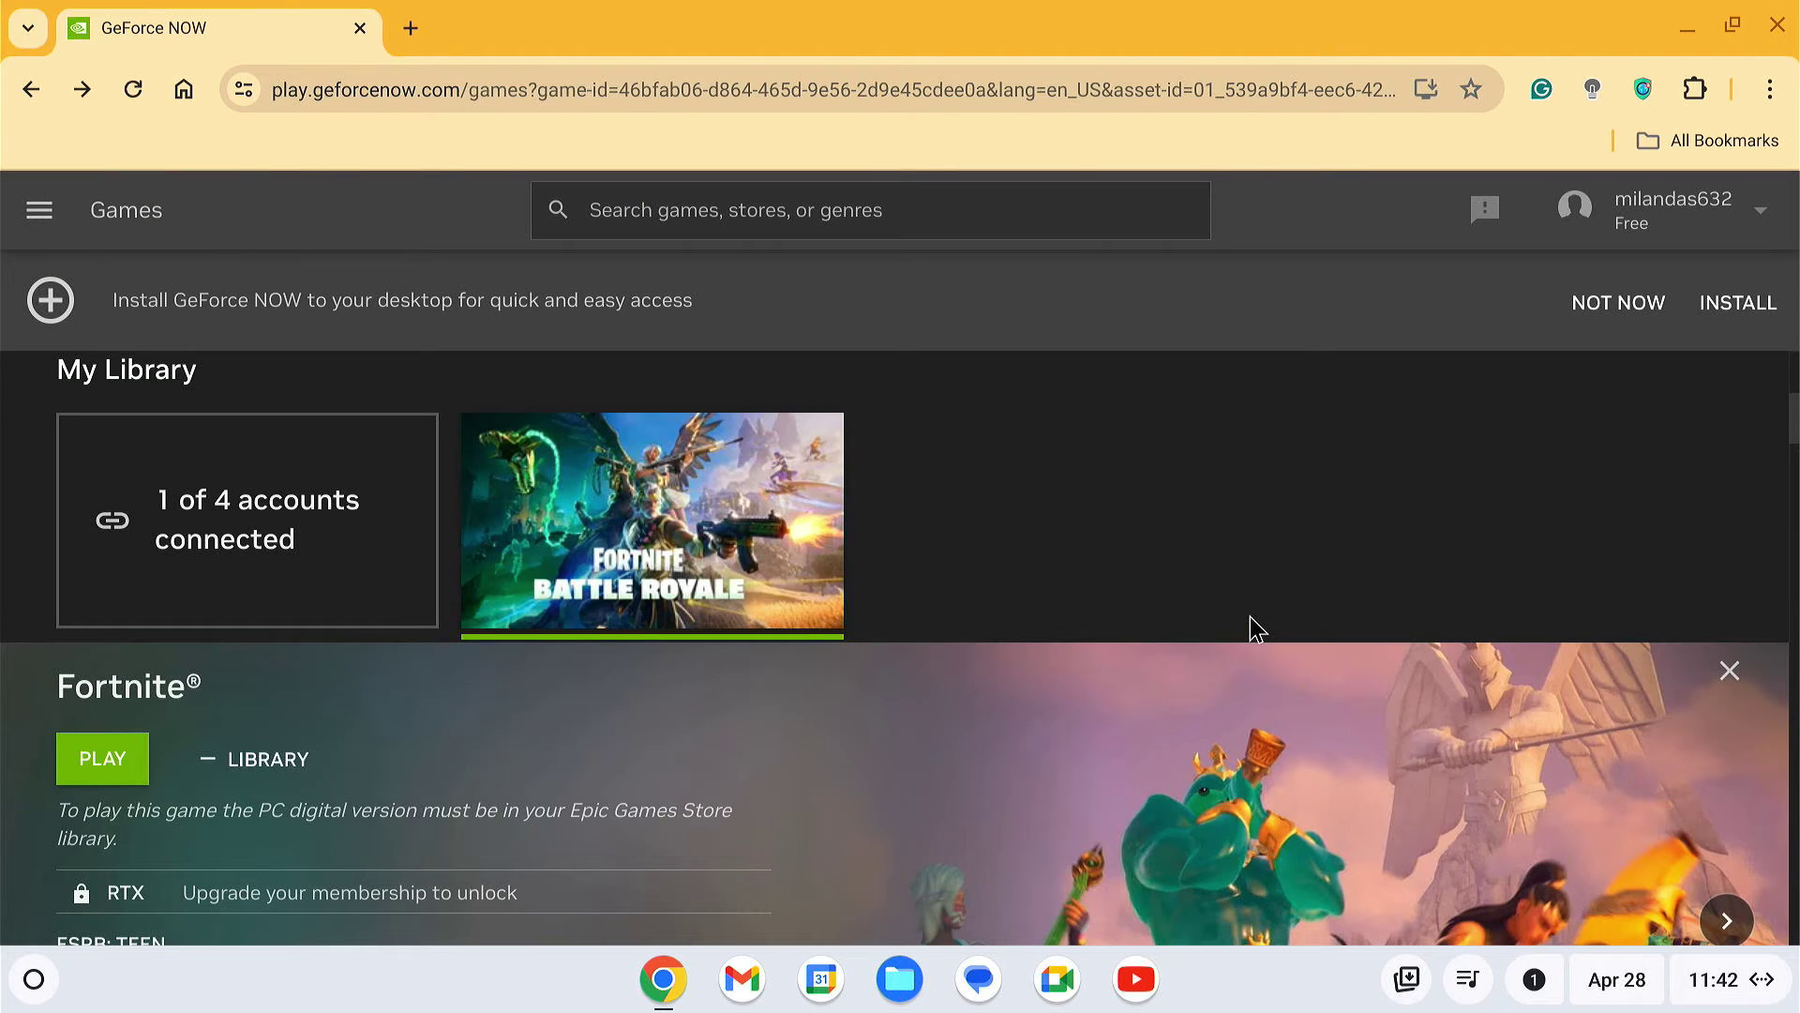
# - Change the GeForce NOW server location from Auto to EU West in Settings
pyautogui.click(40, 210)
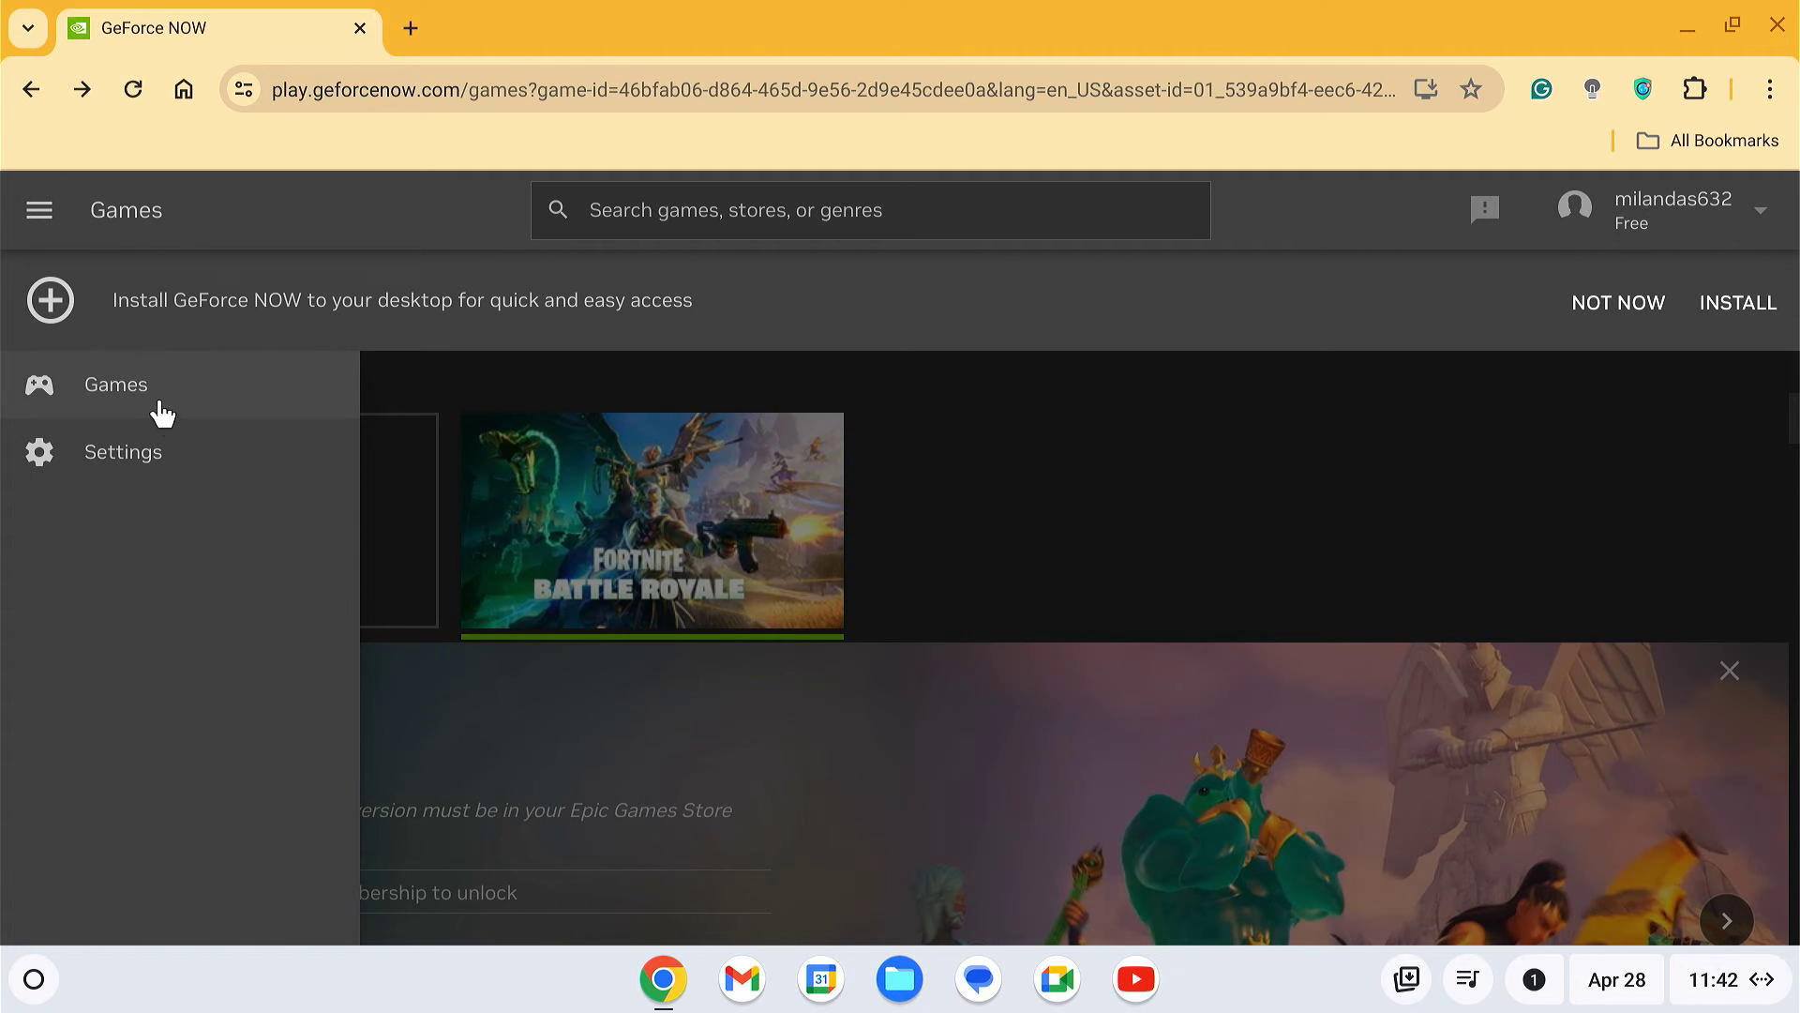
pyautogui.click(197, 469)
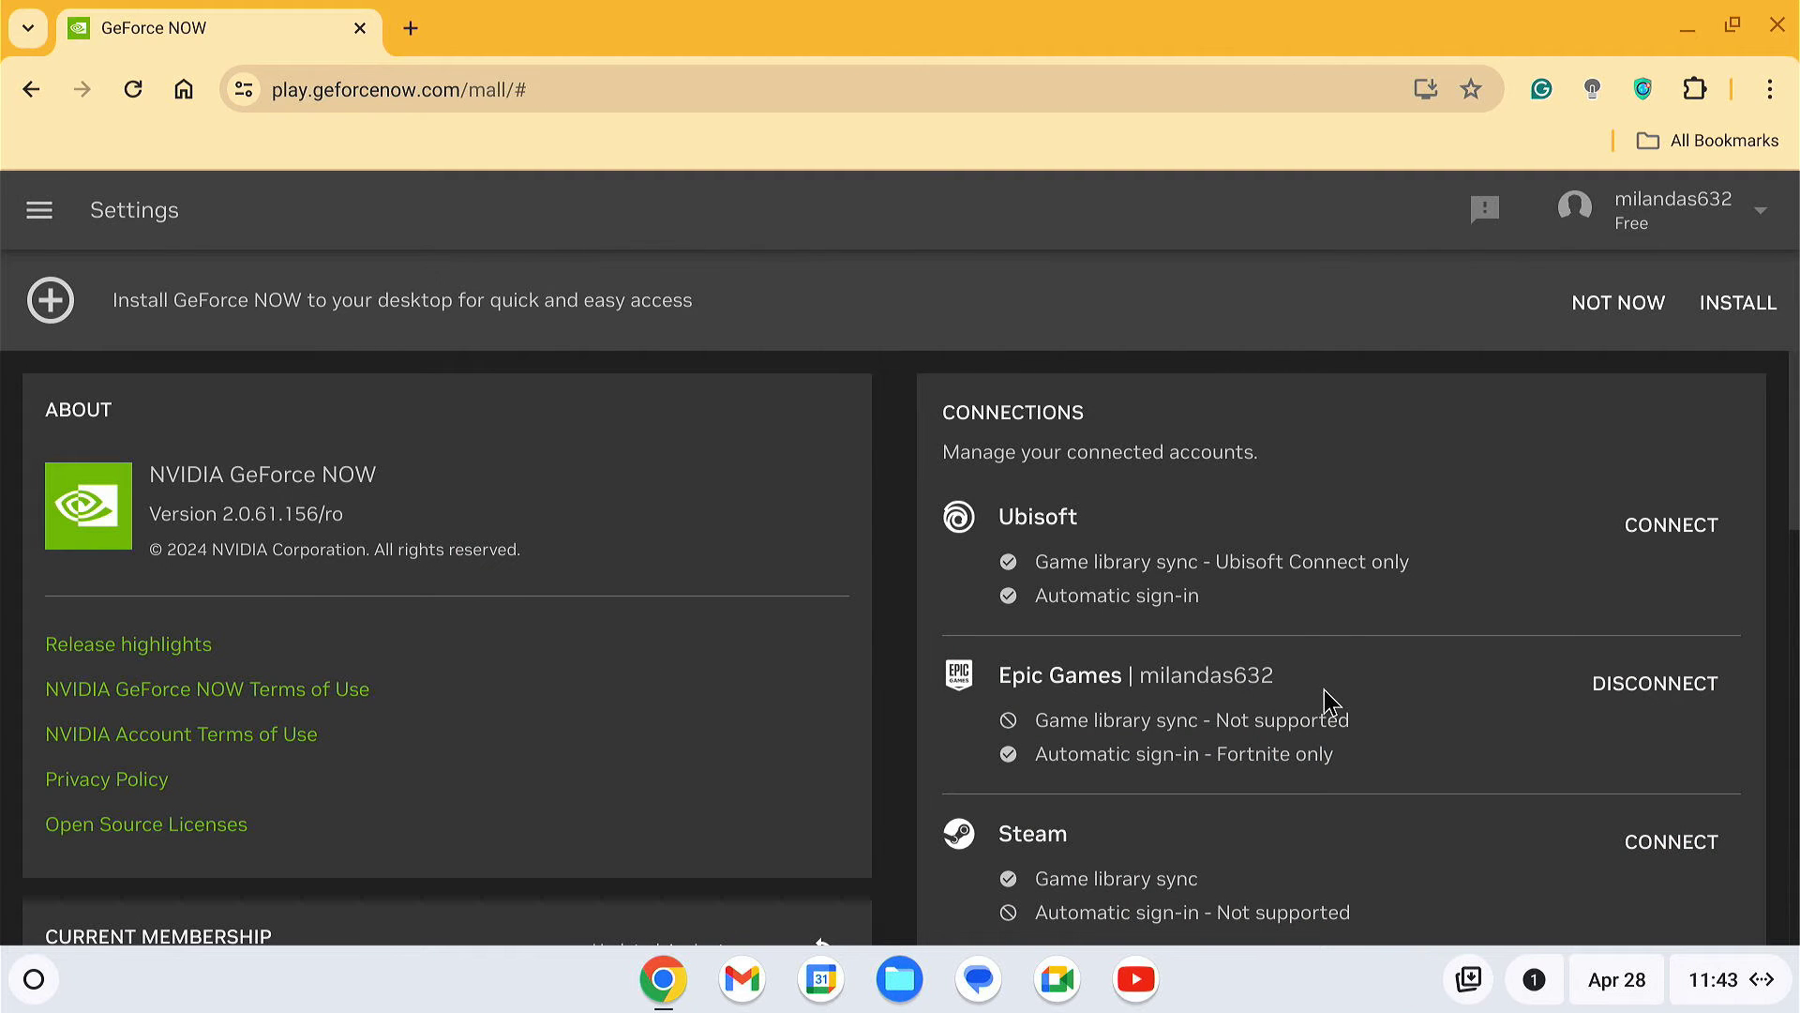
pyautogui.scroll(-7, 1332, 703)
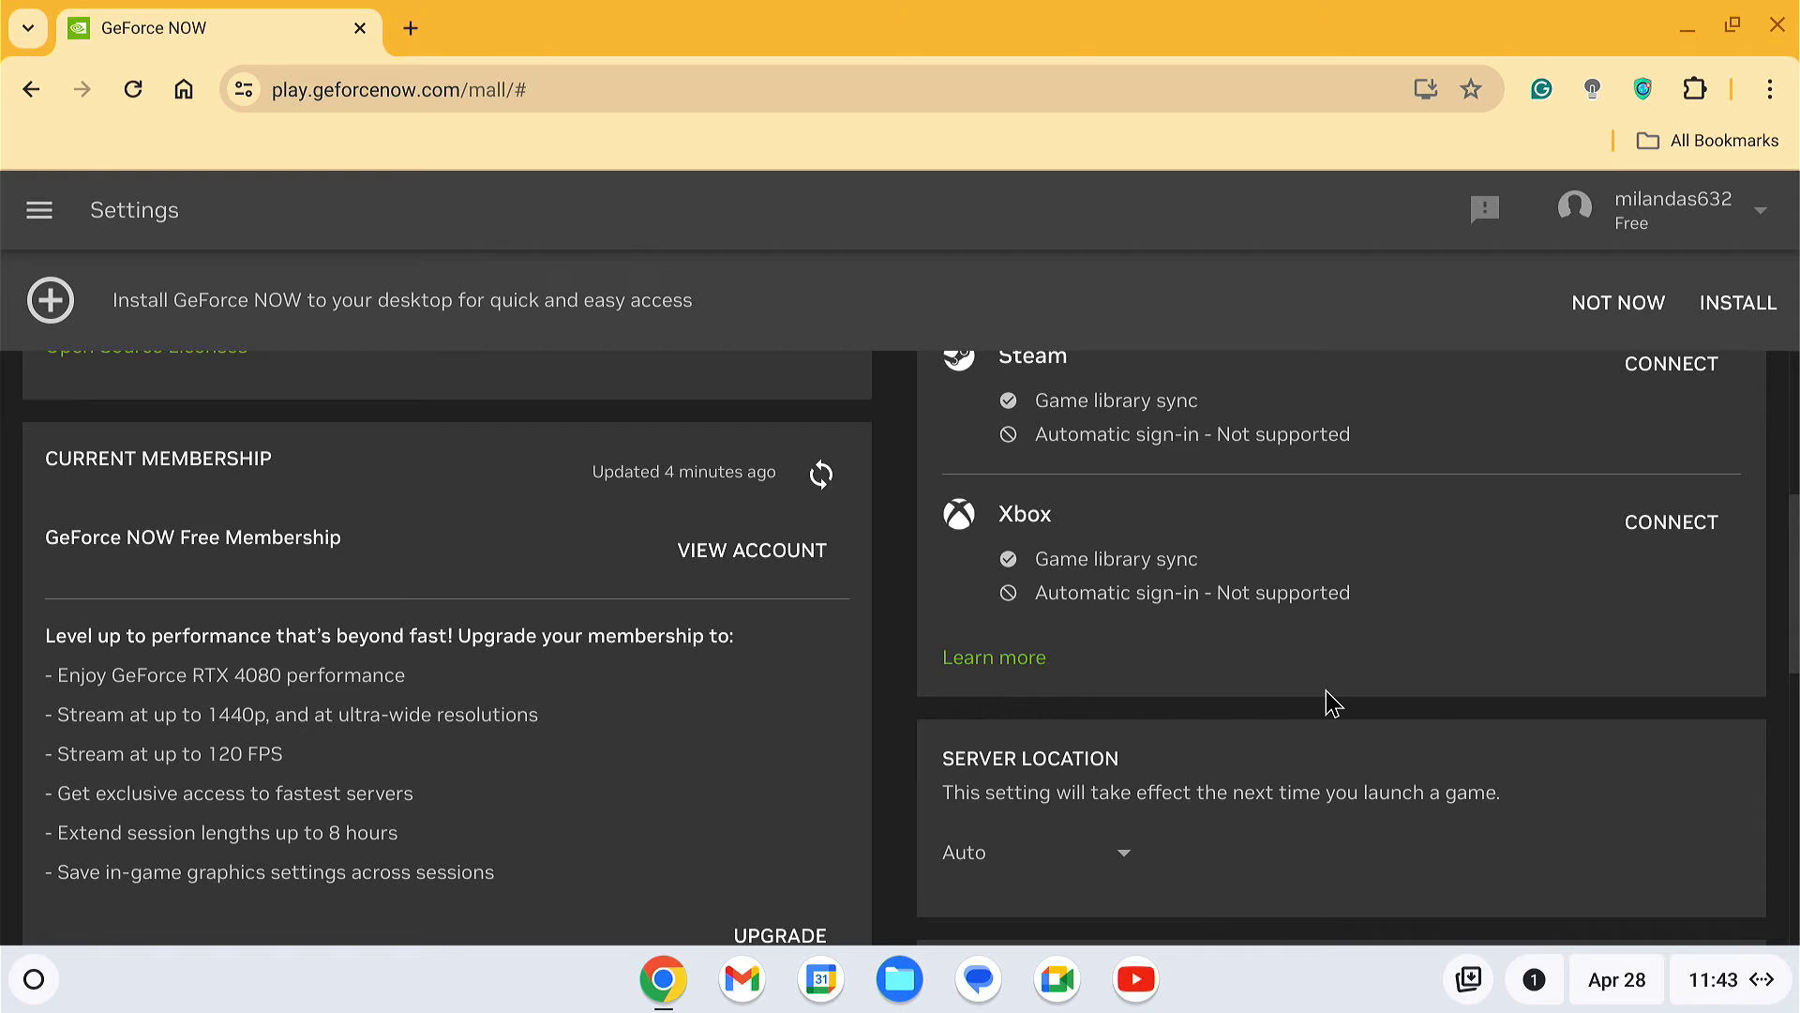
pyautogui.scroll(-2, 1330, 699)
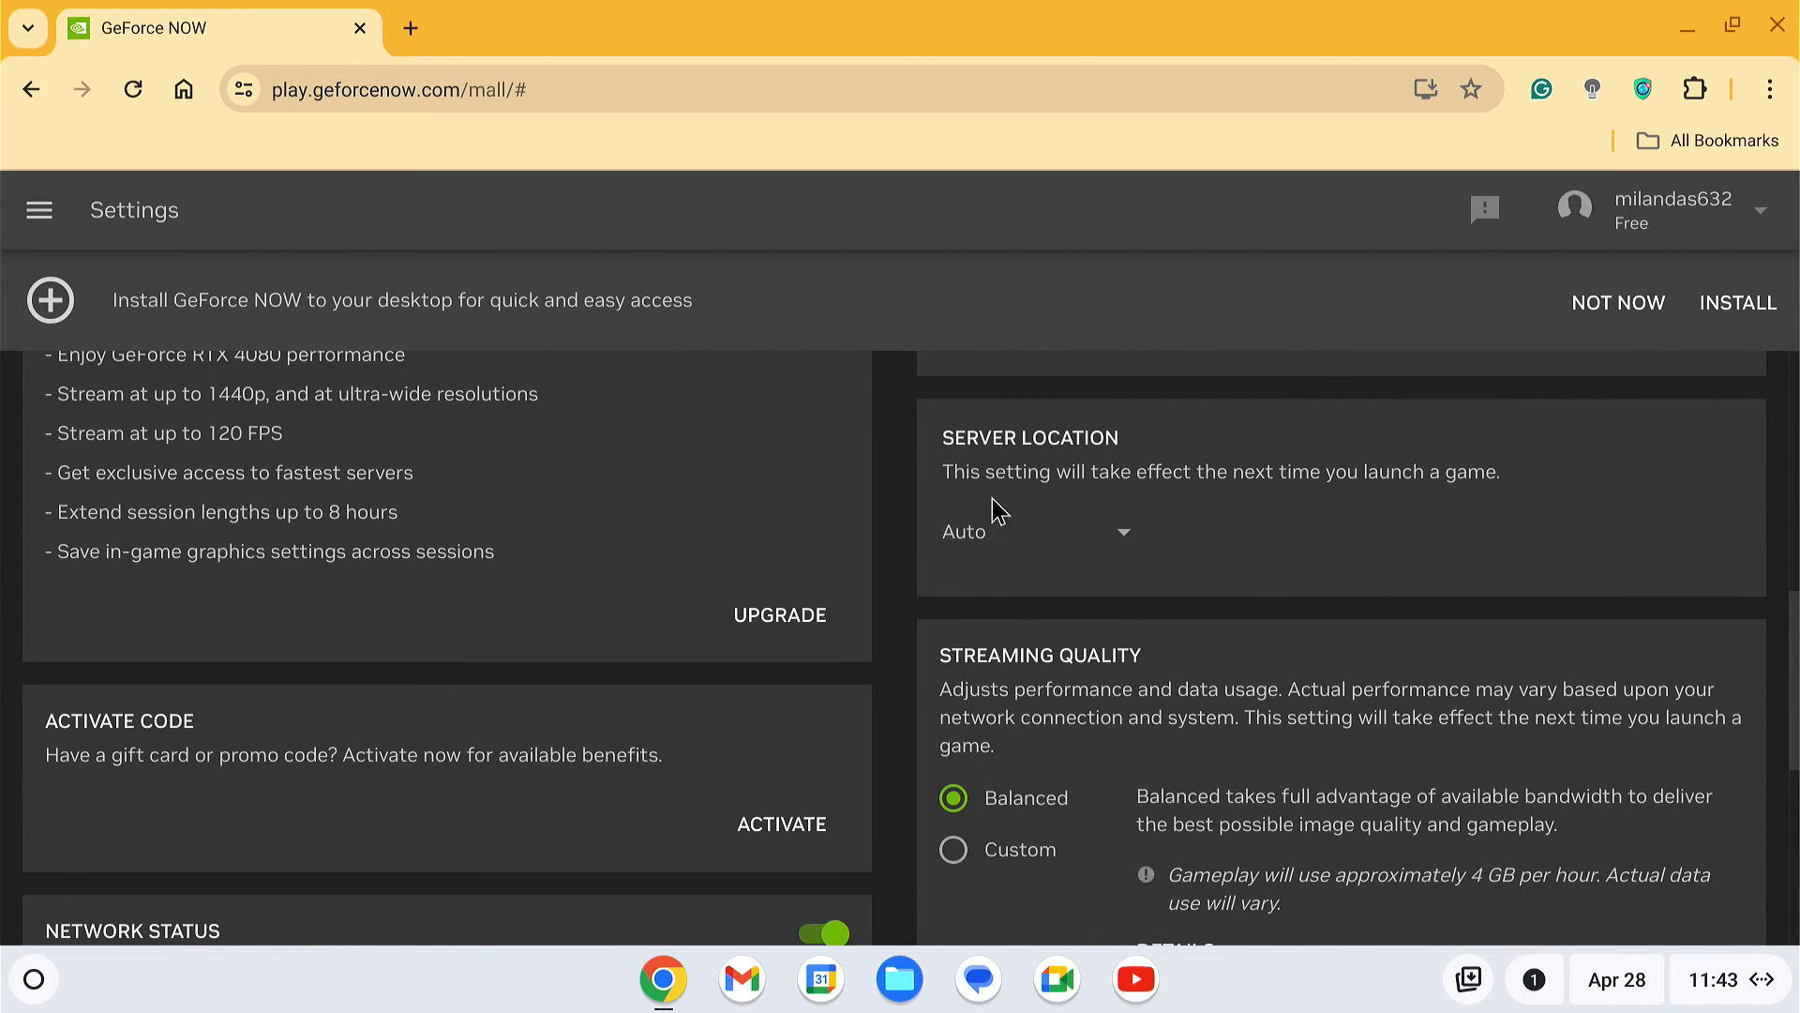
pyautogui.click(1014, 549)
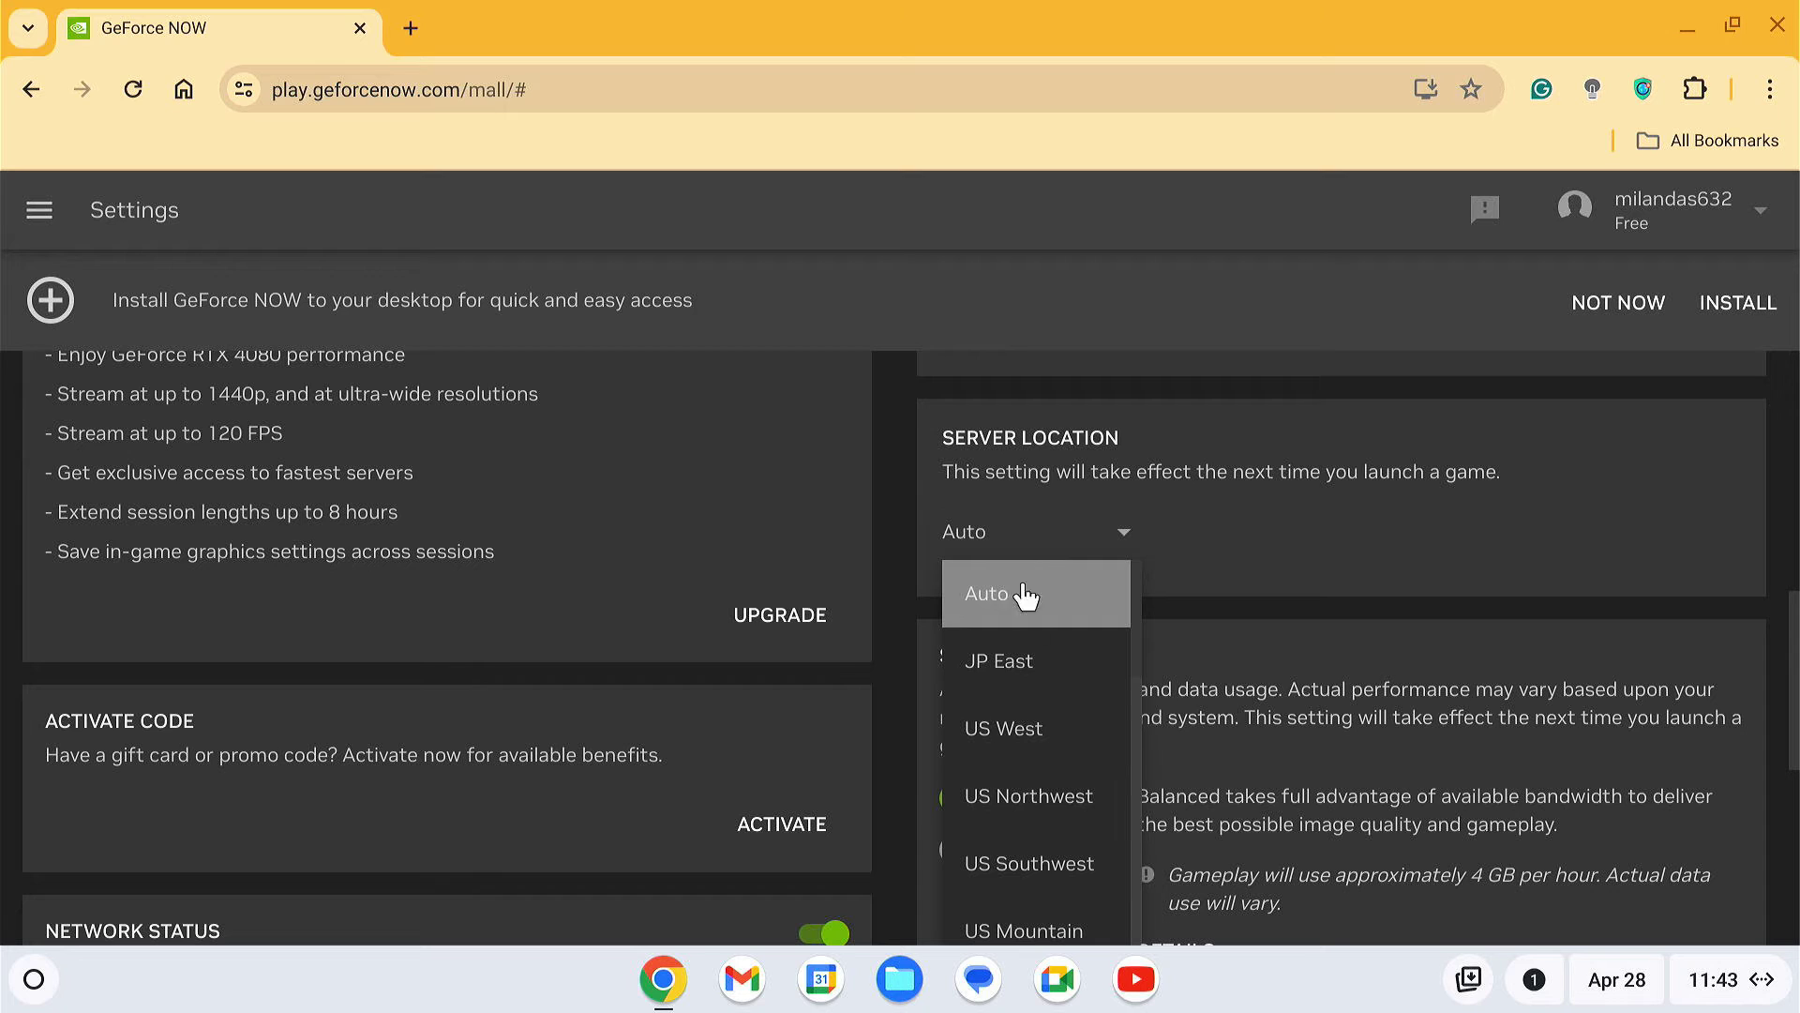
pyautogui.scroll(-3, 1053, 750)
pyautogui.scroll(-5, 1056, 755)
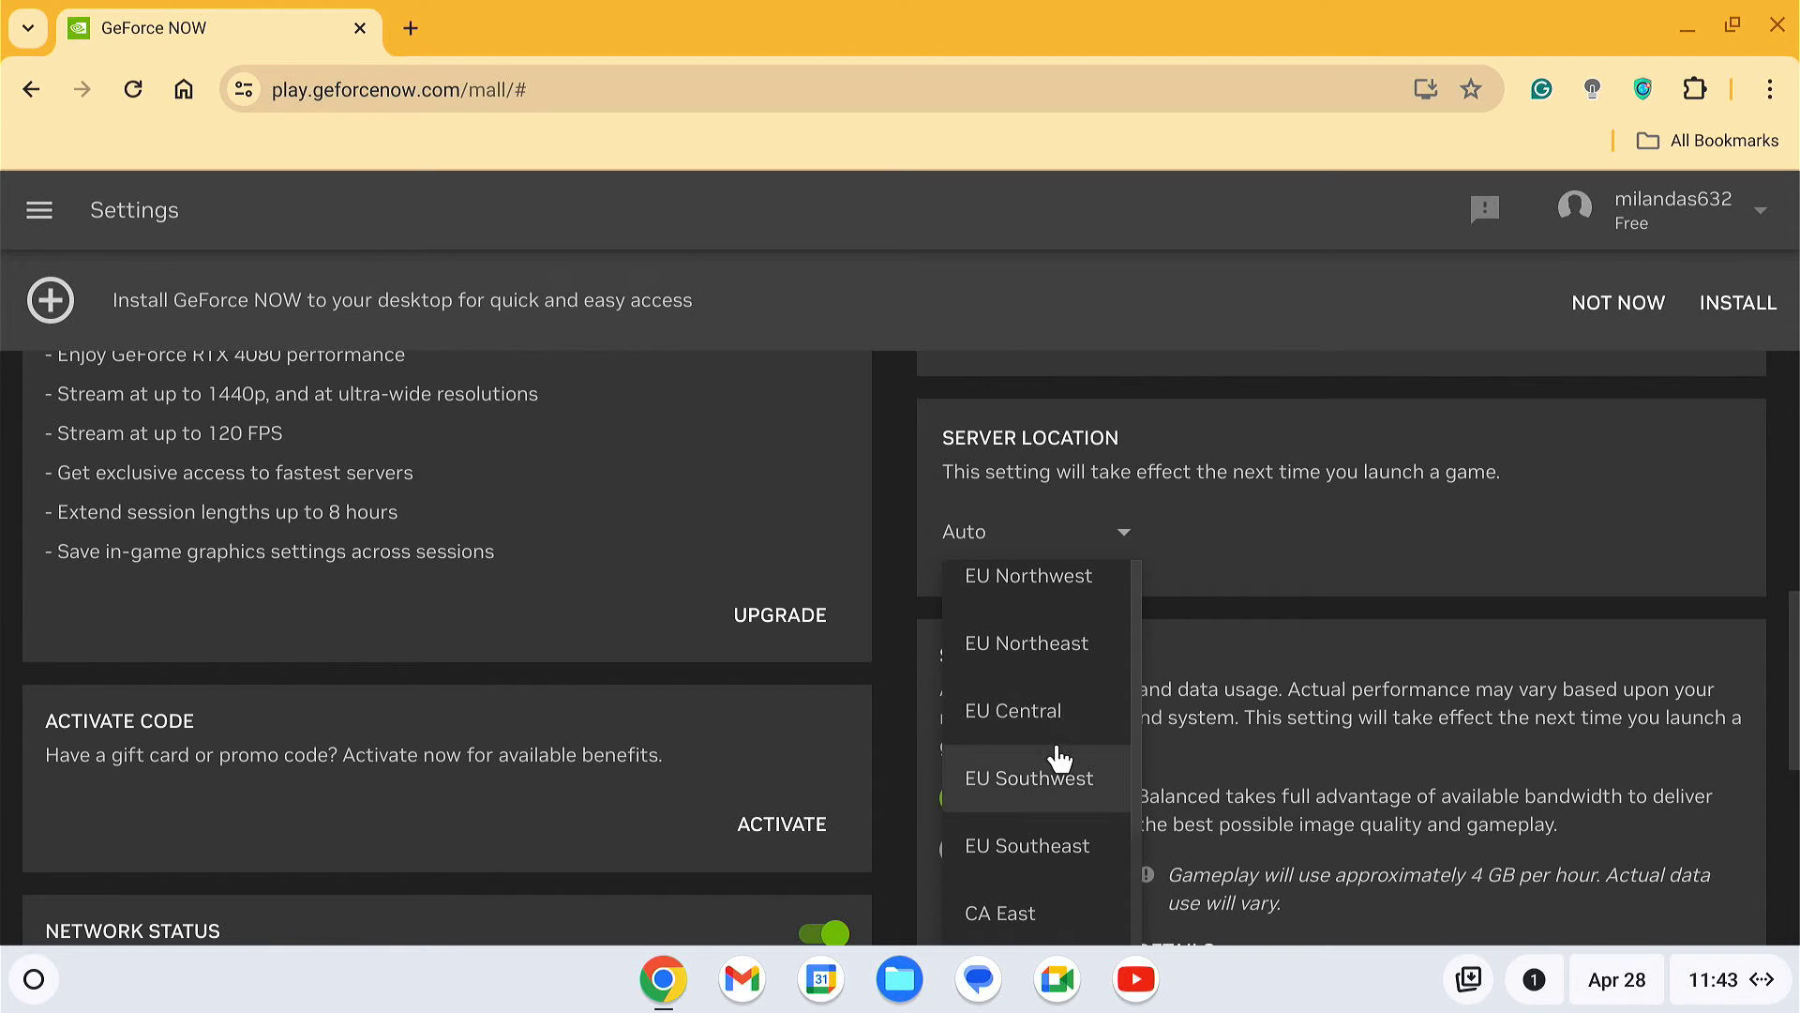
pyautogui.scroll(4, 1060, 757)
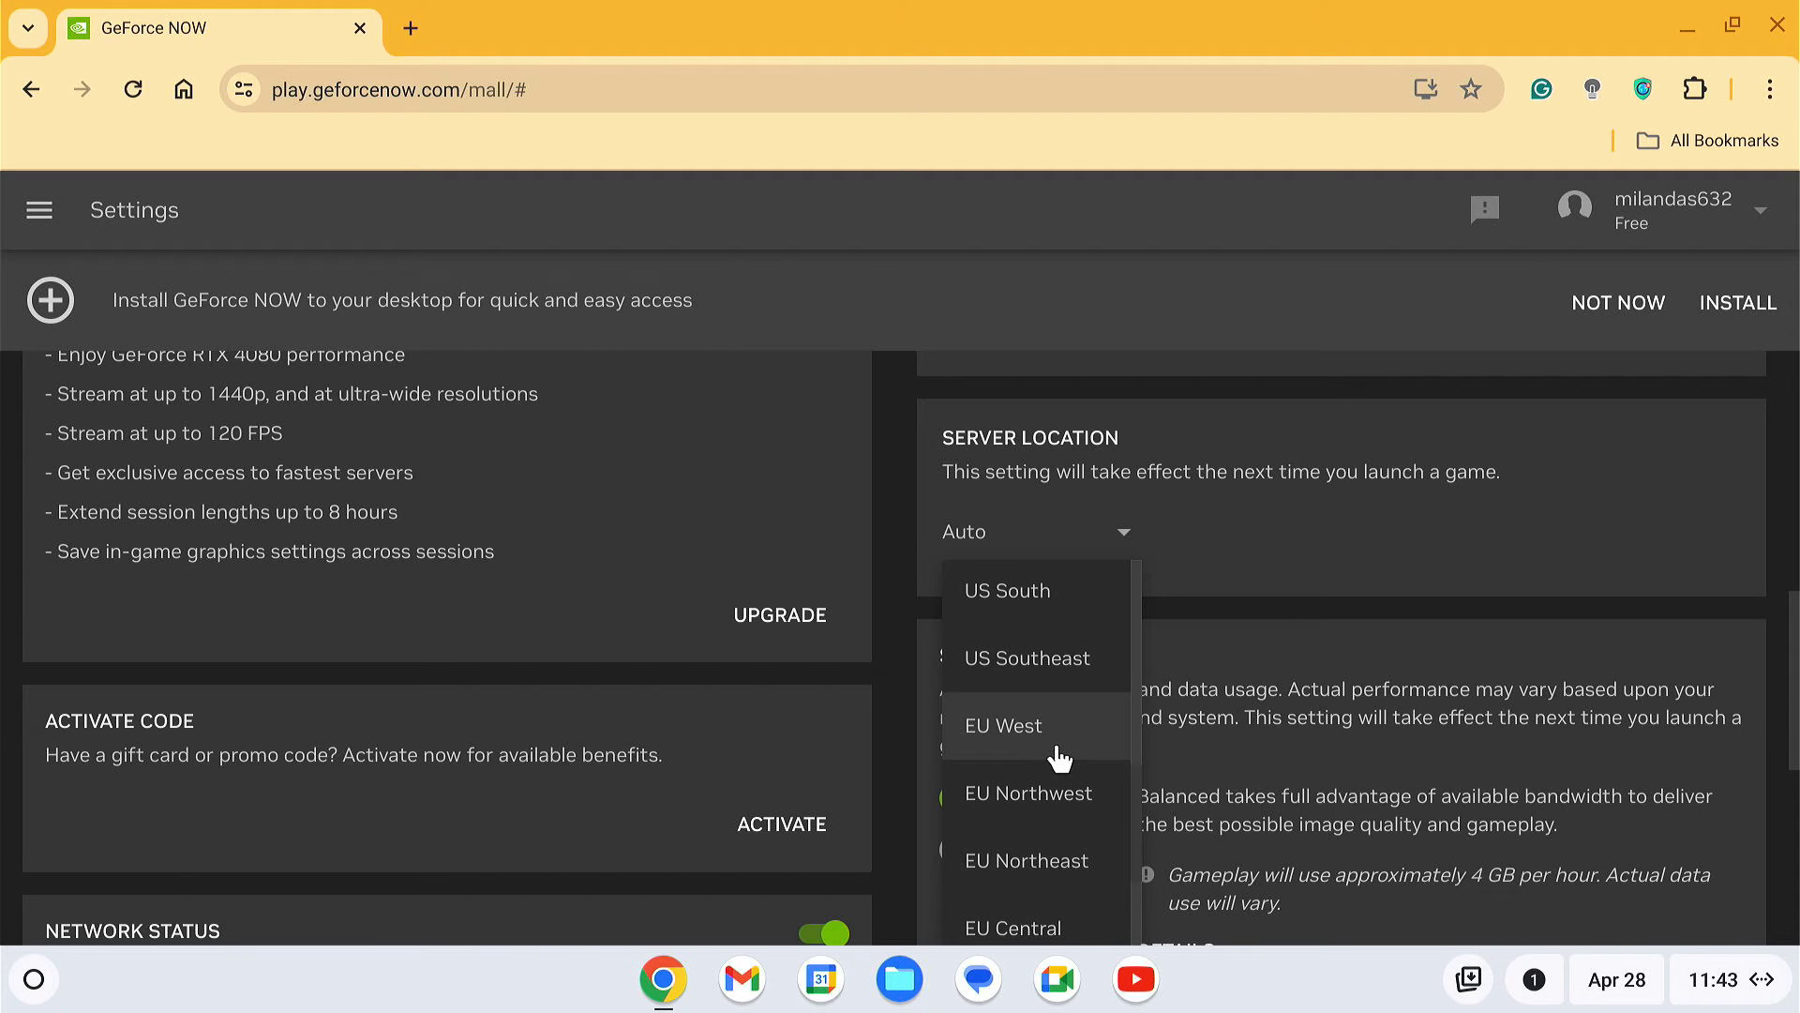
pyautogui.scroll(3, 1060, 758)
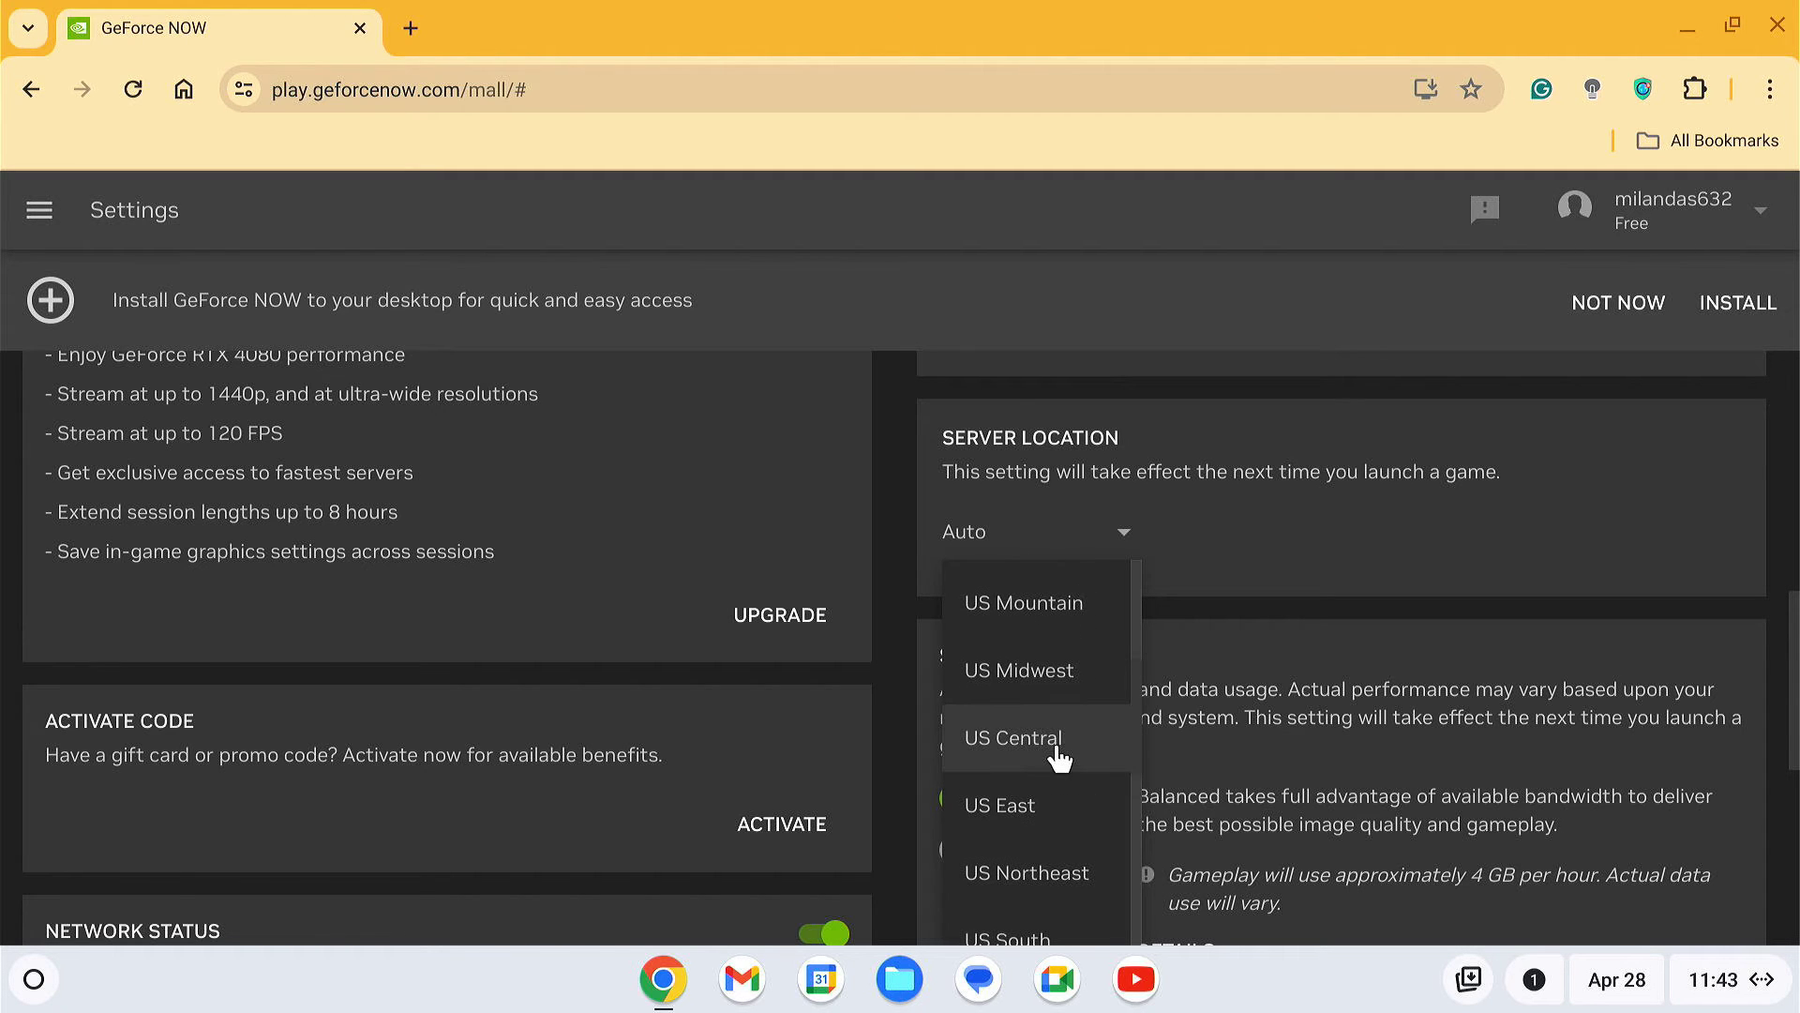
pyautogui.scroll(2, 1059, 758)
pyautogui.scroll(3, 1060, 758)
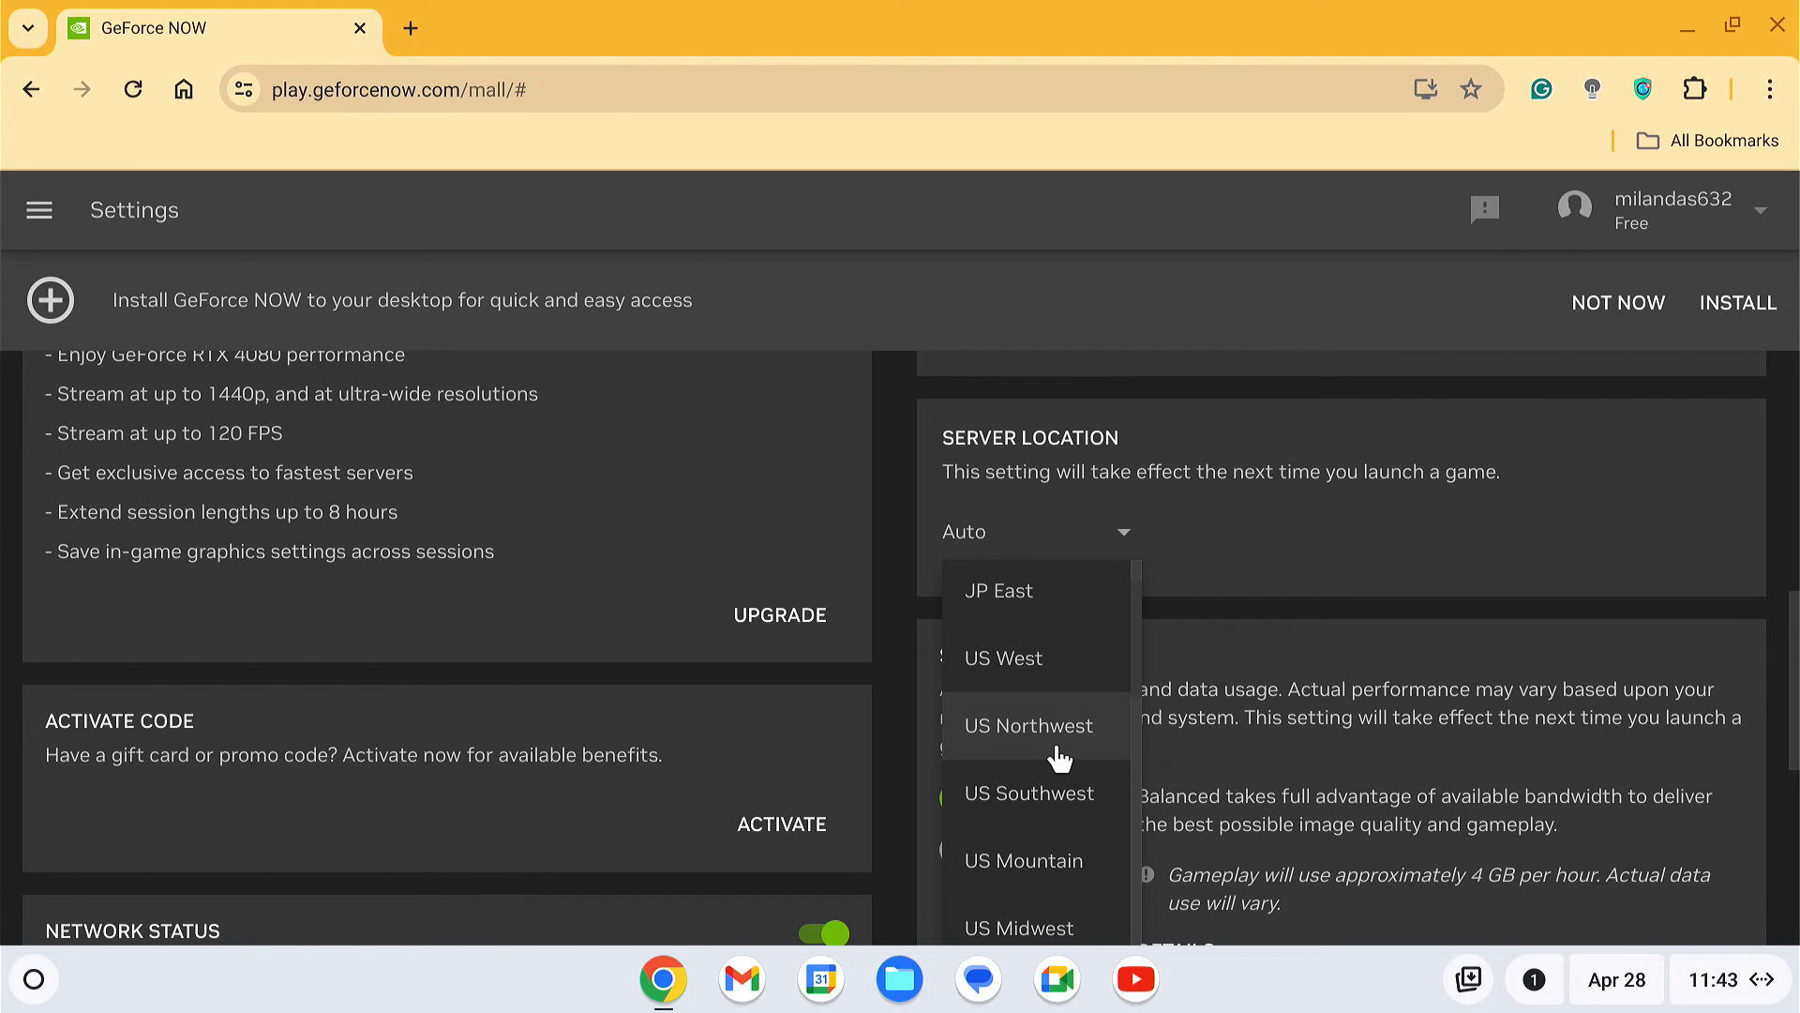
pyautogui.scroll(-5, 1060, 758)
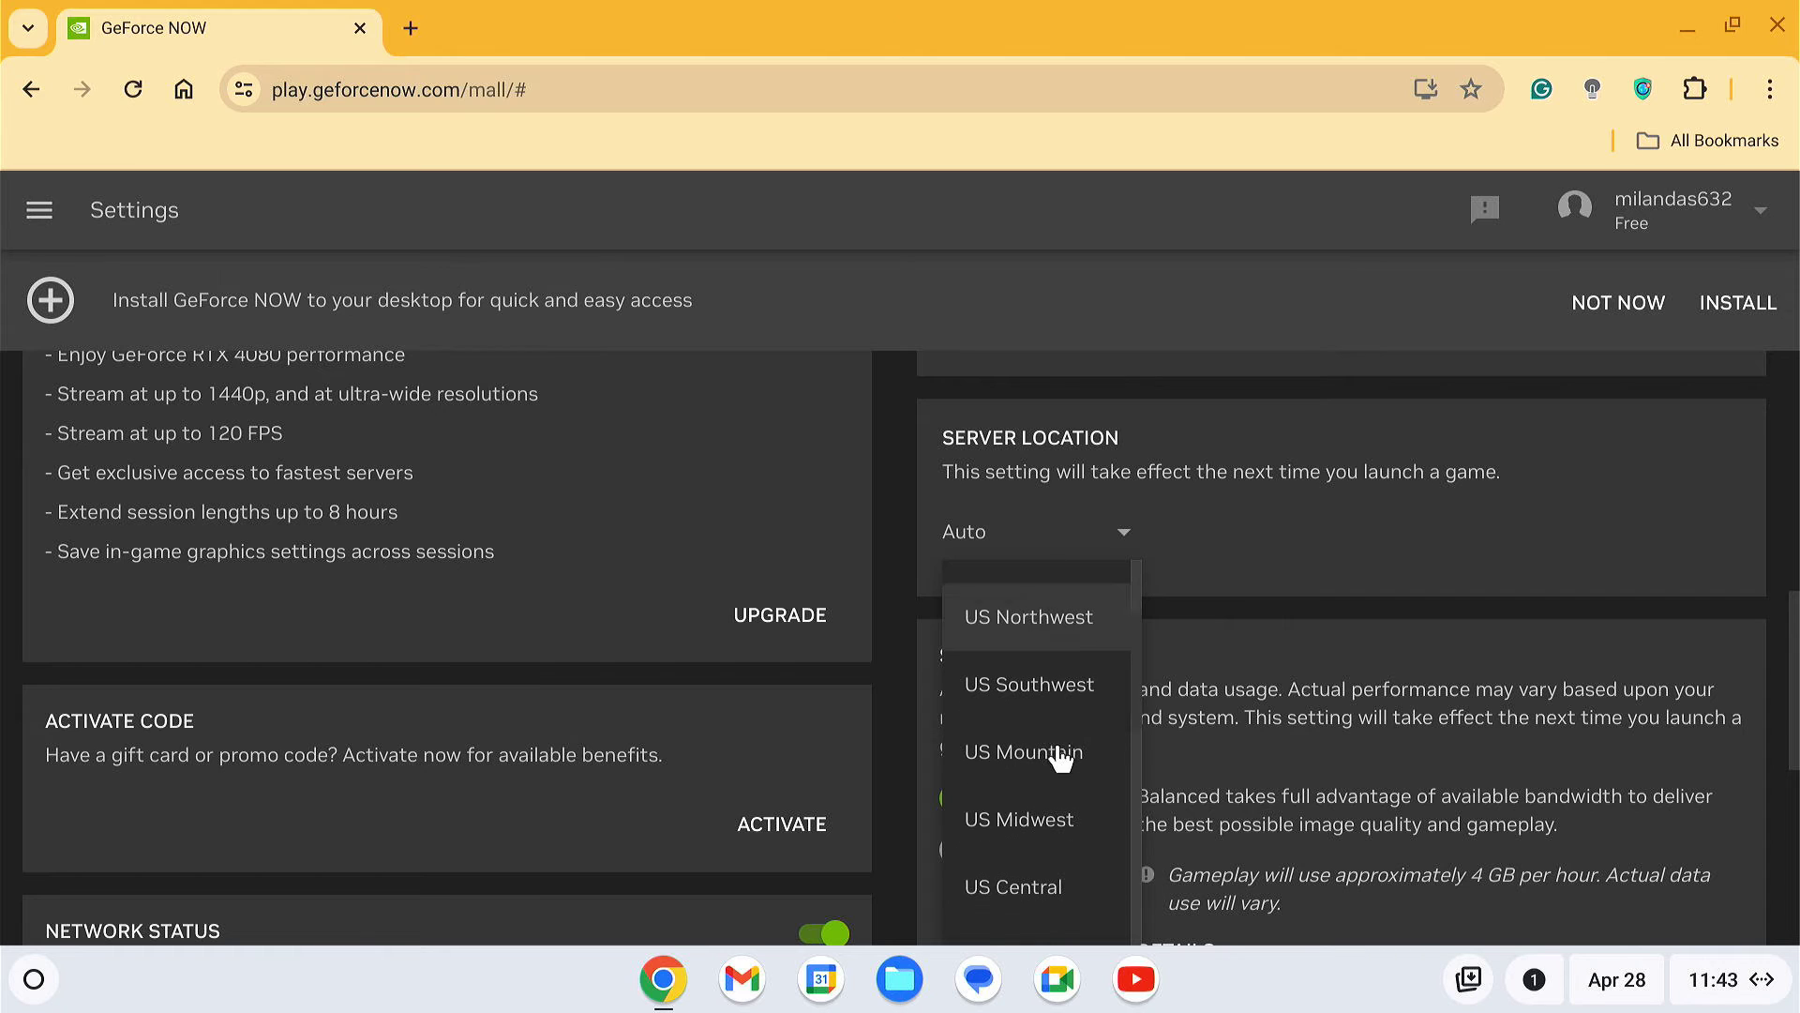
pyautogui.scroll(-5, 1060, 758)
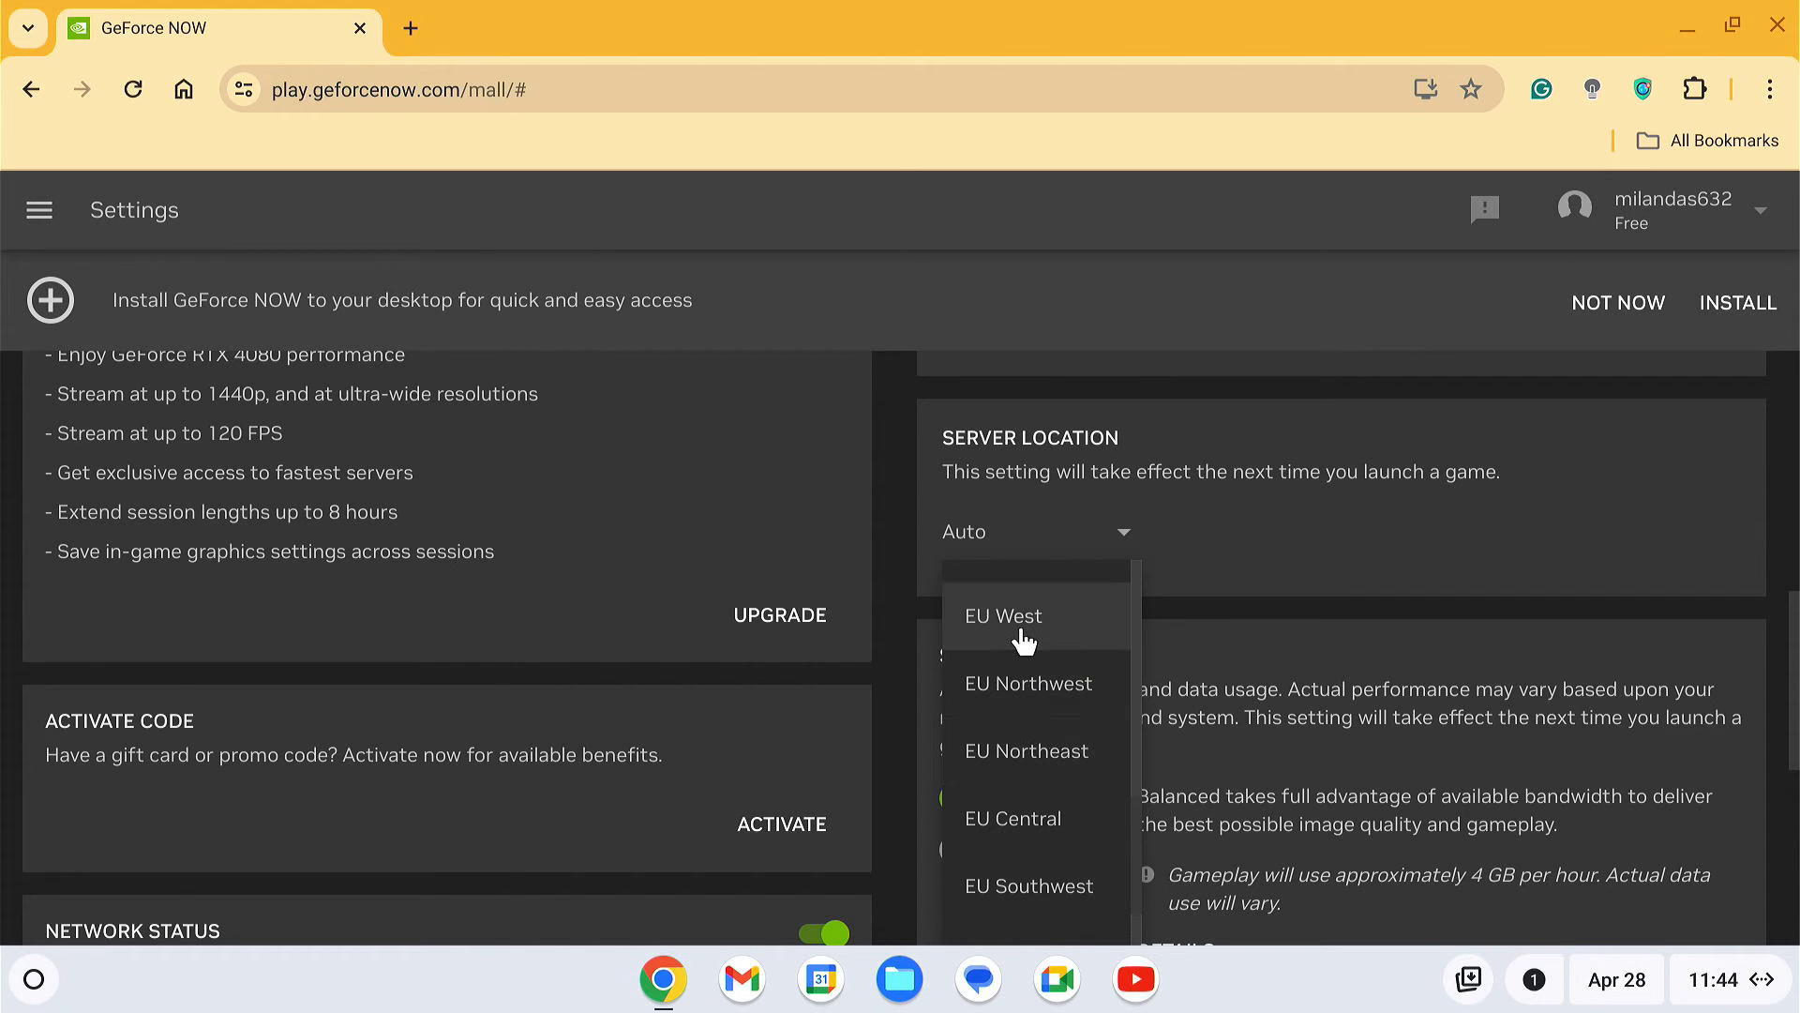
pyautogui.click(1023, 641)
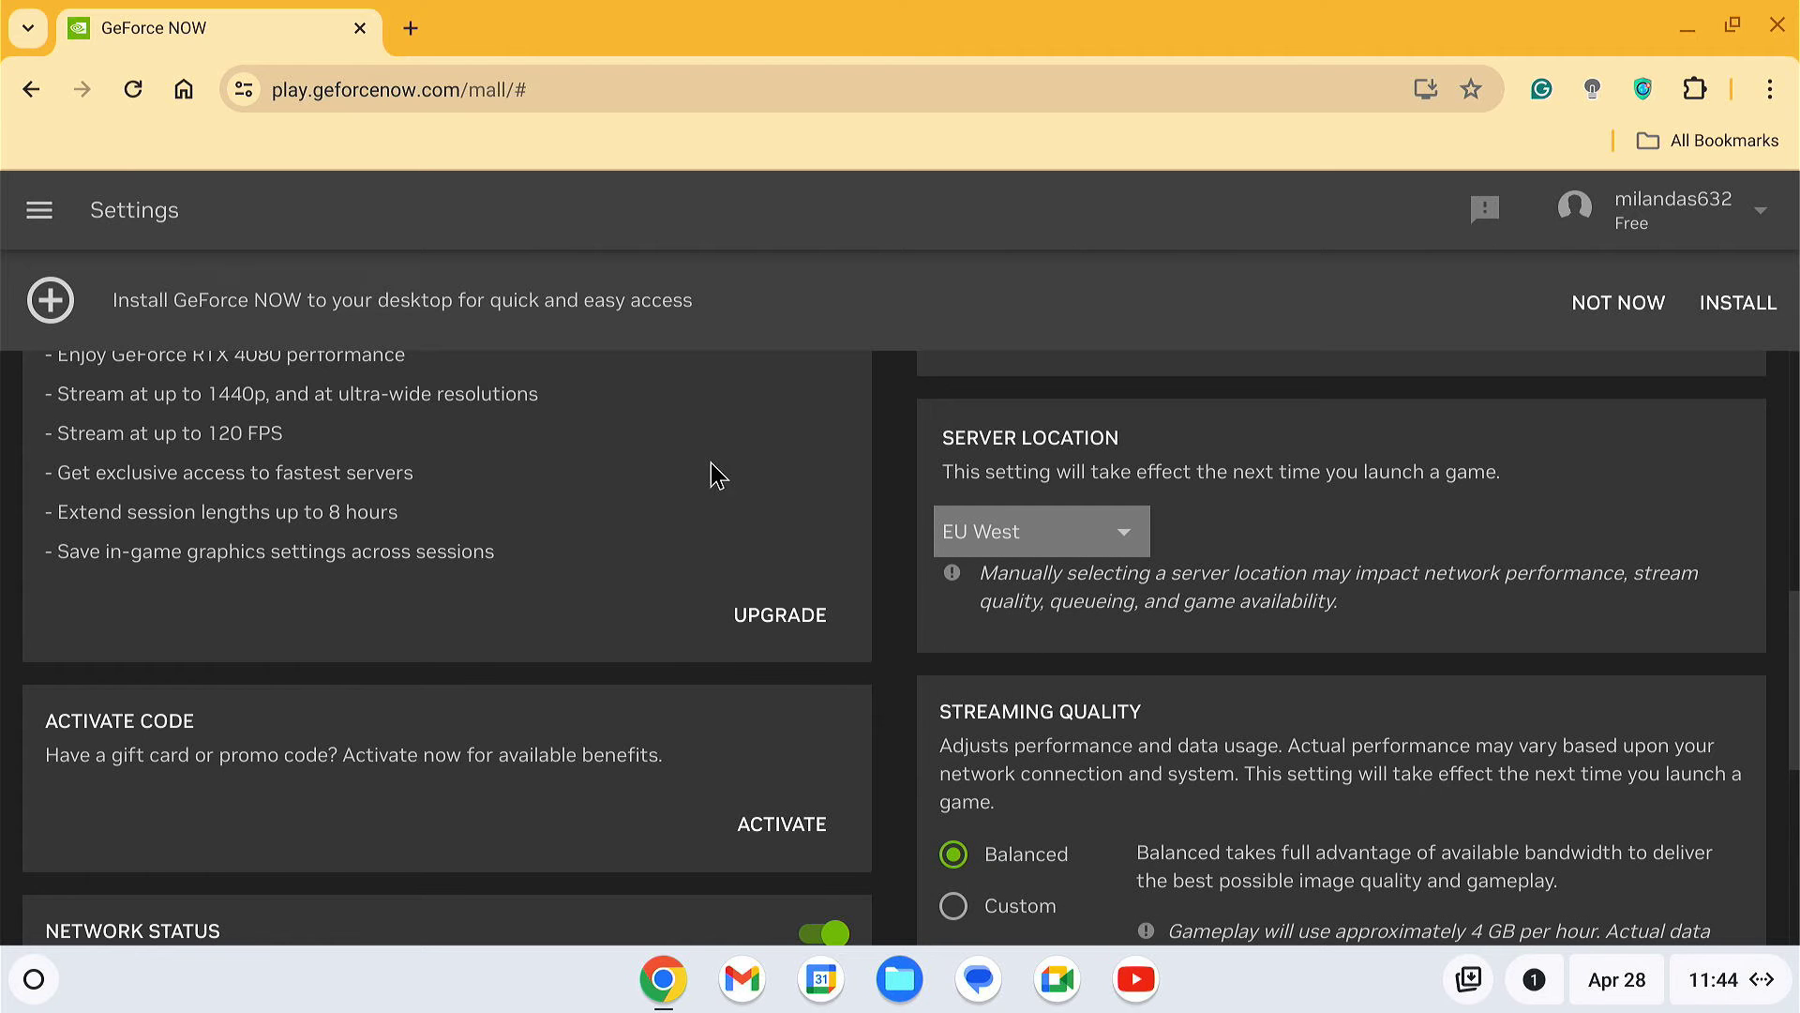
# - Return to Games and launch Fortnite from My Library until the gaming rig is ready
pyautogui.click(16, 92)
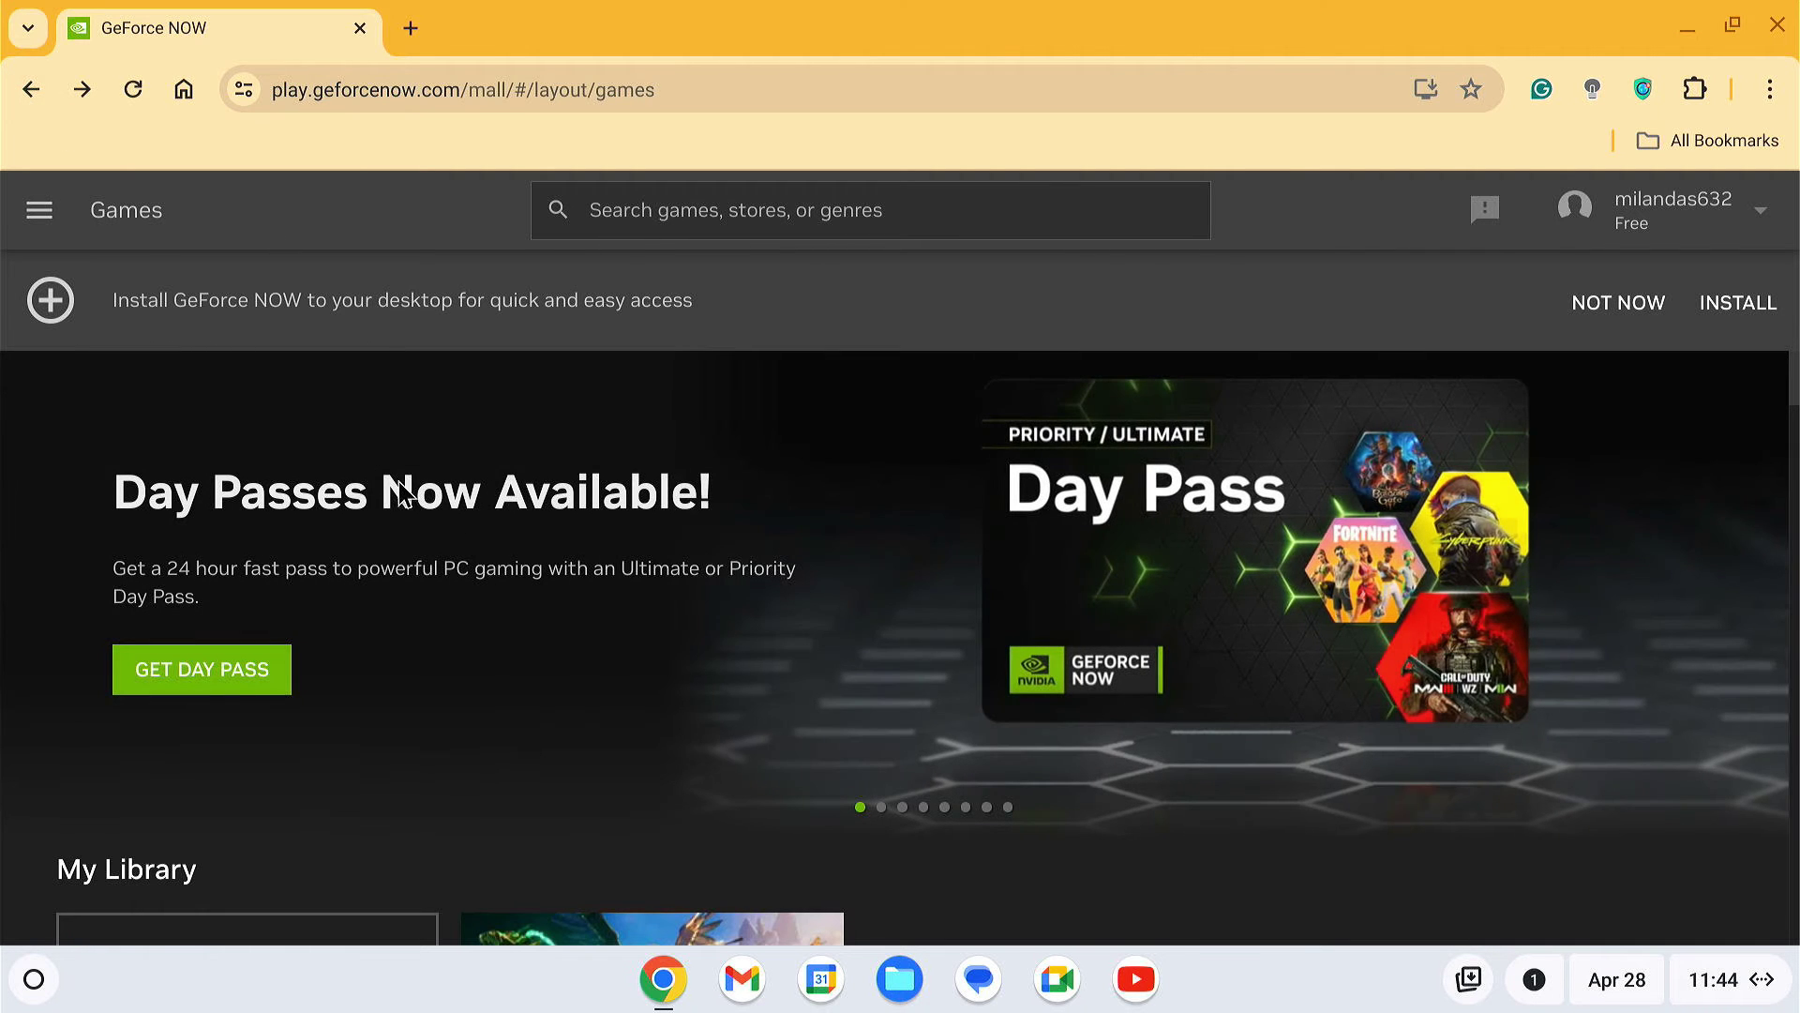
pyautogui.scroll(-5, 526, 595)
pyautogui.click(668, 602)
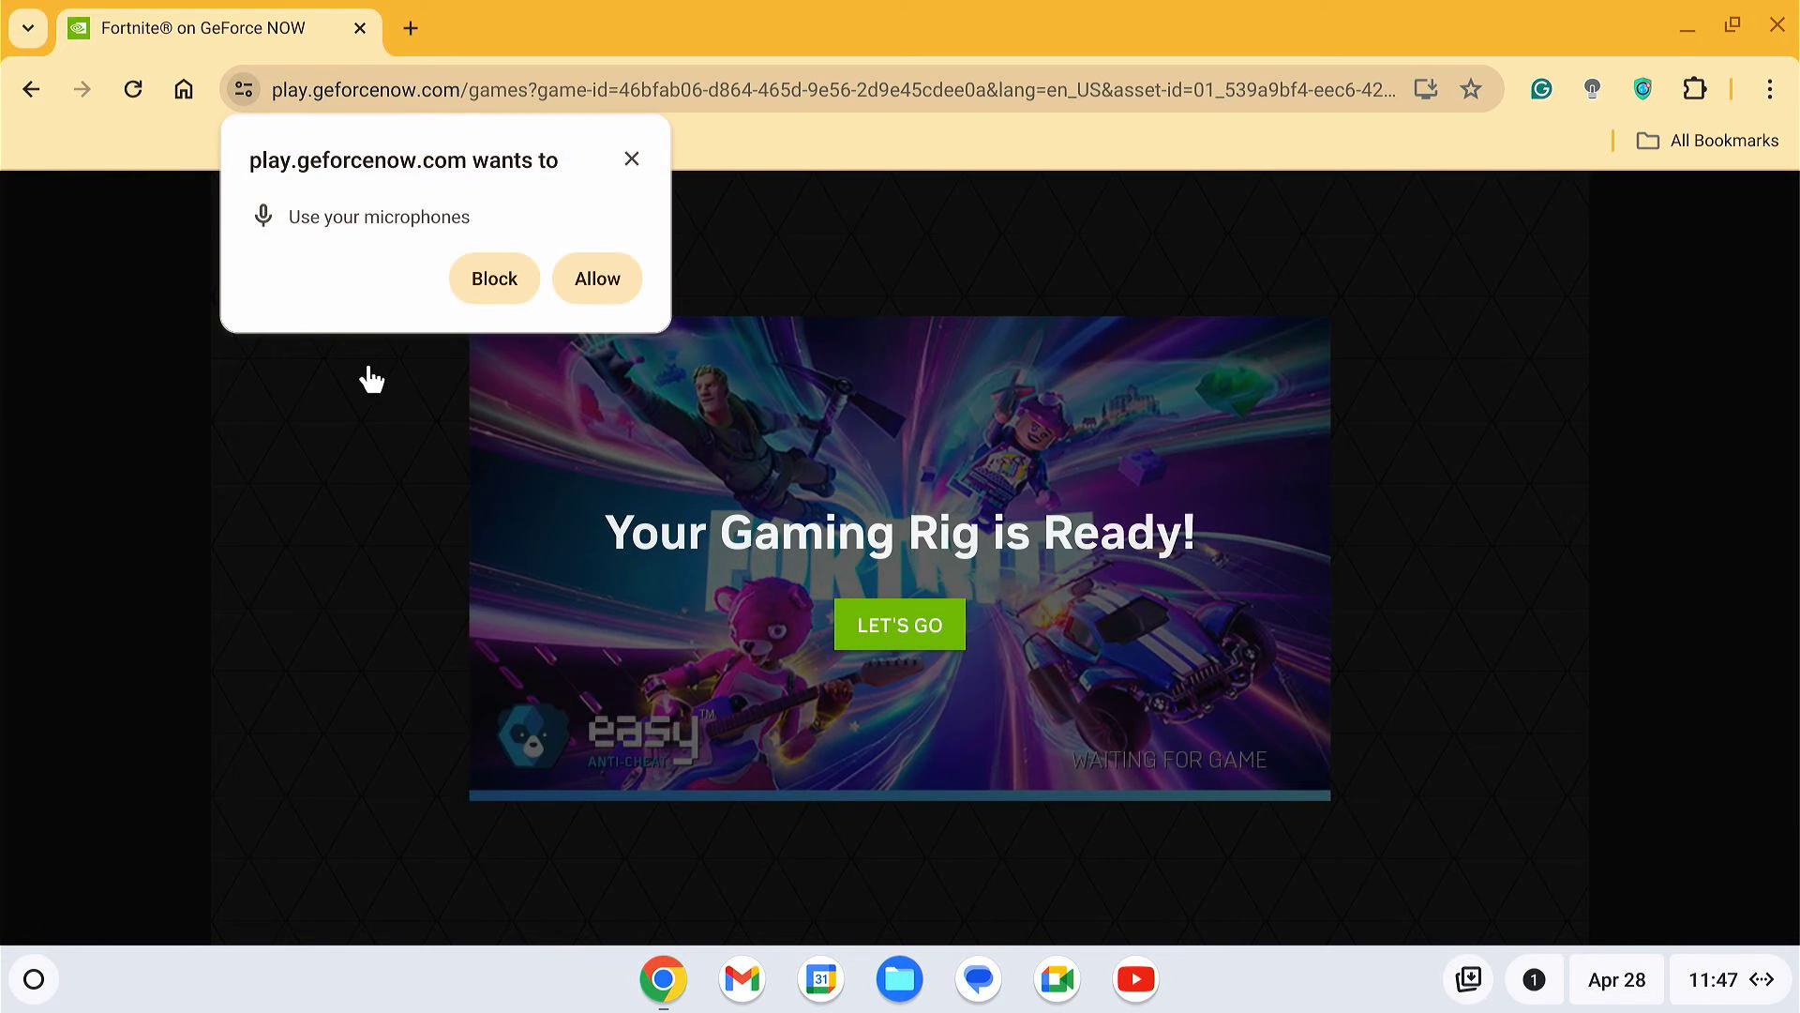
# - Allow microphone and clipboard access, then start the Fortnite stream full screen
pyautogui.click(609, 281)
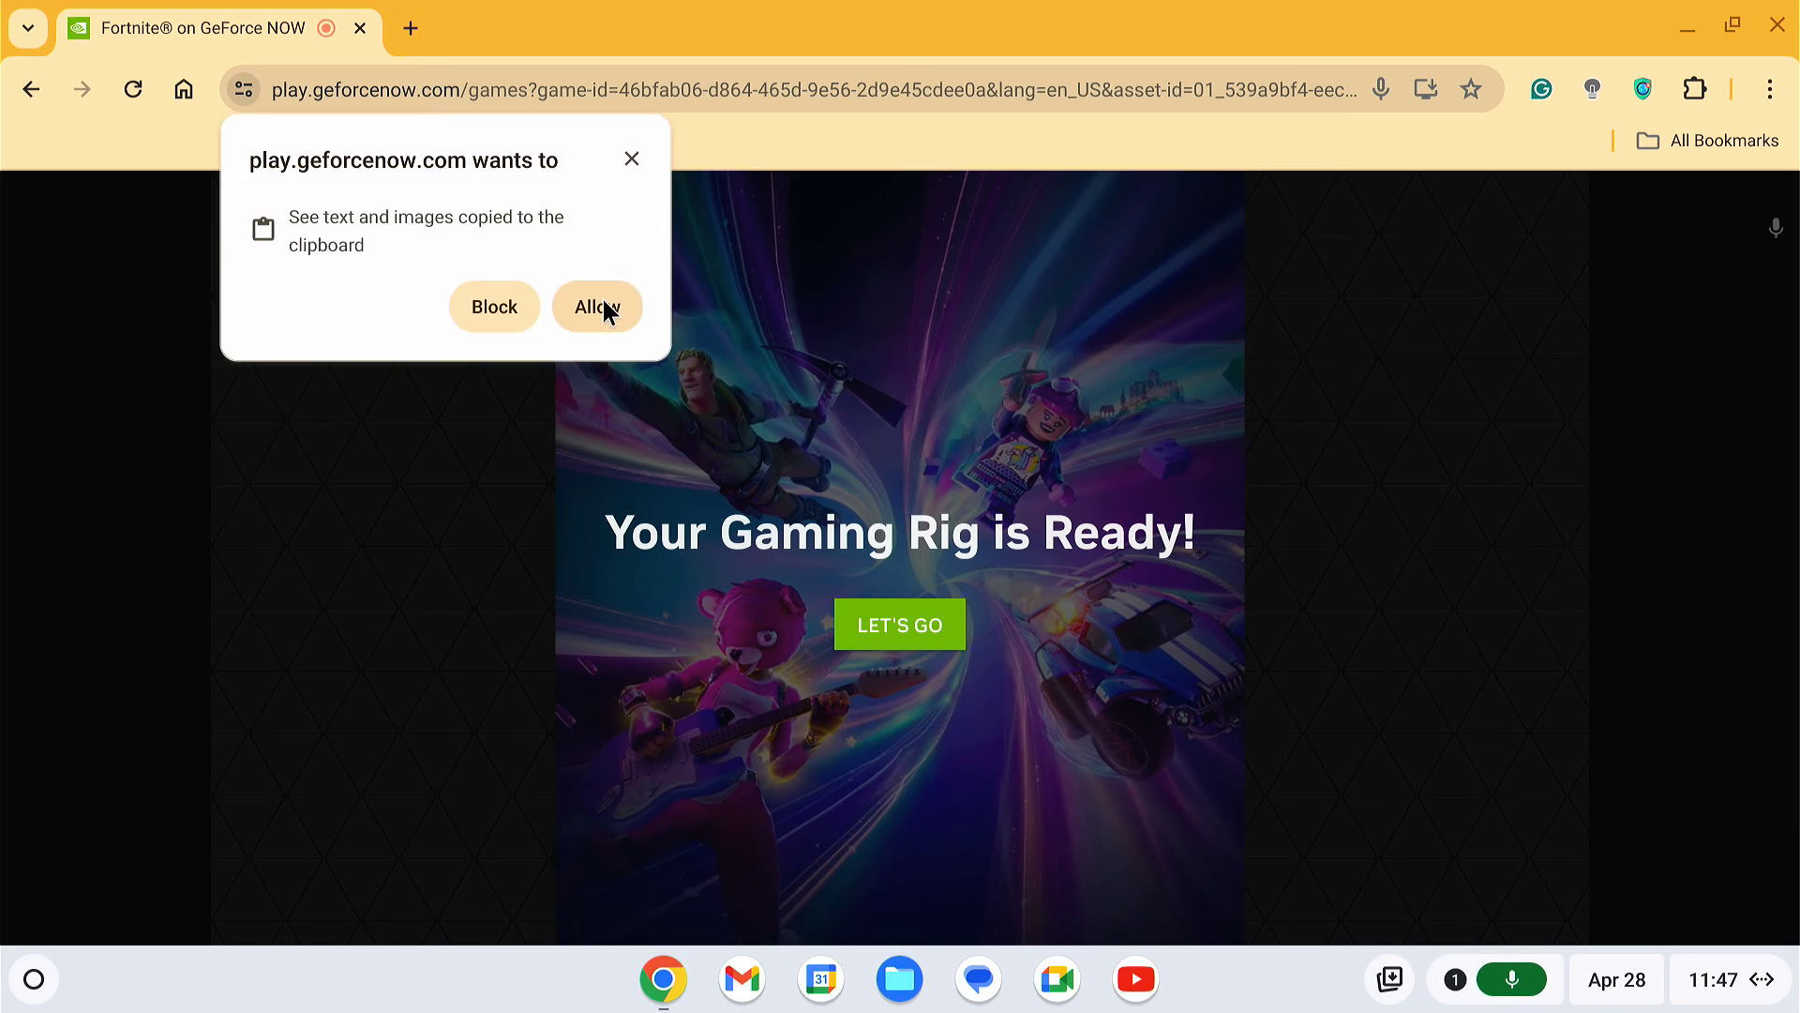
pyautogui.click(603, 307)
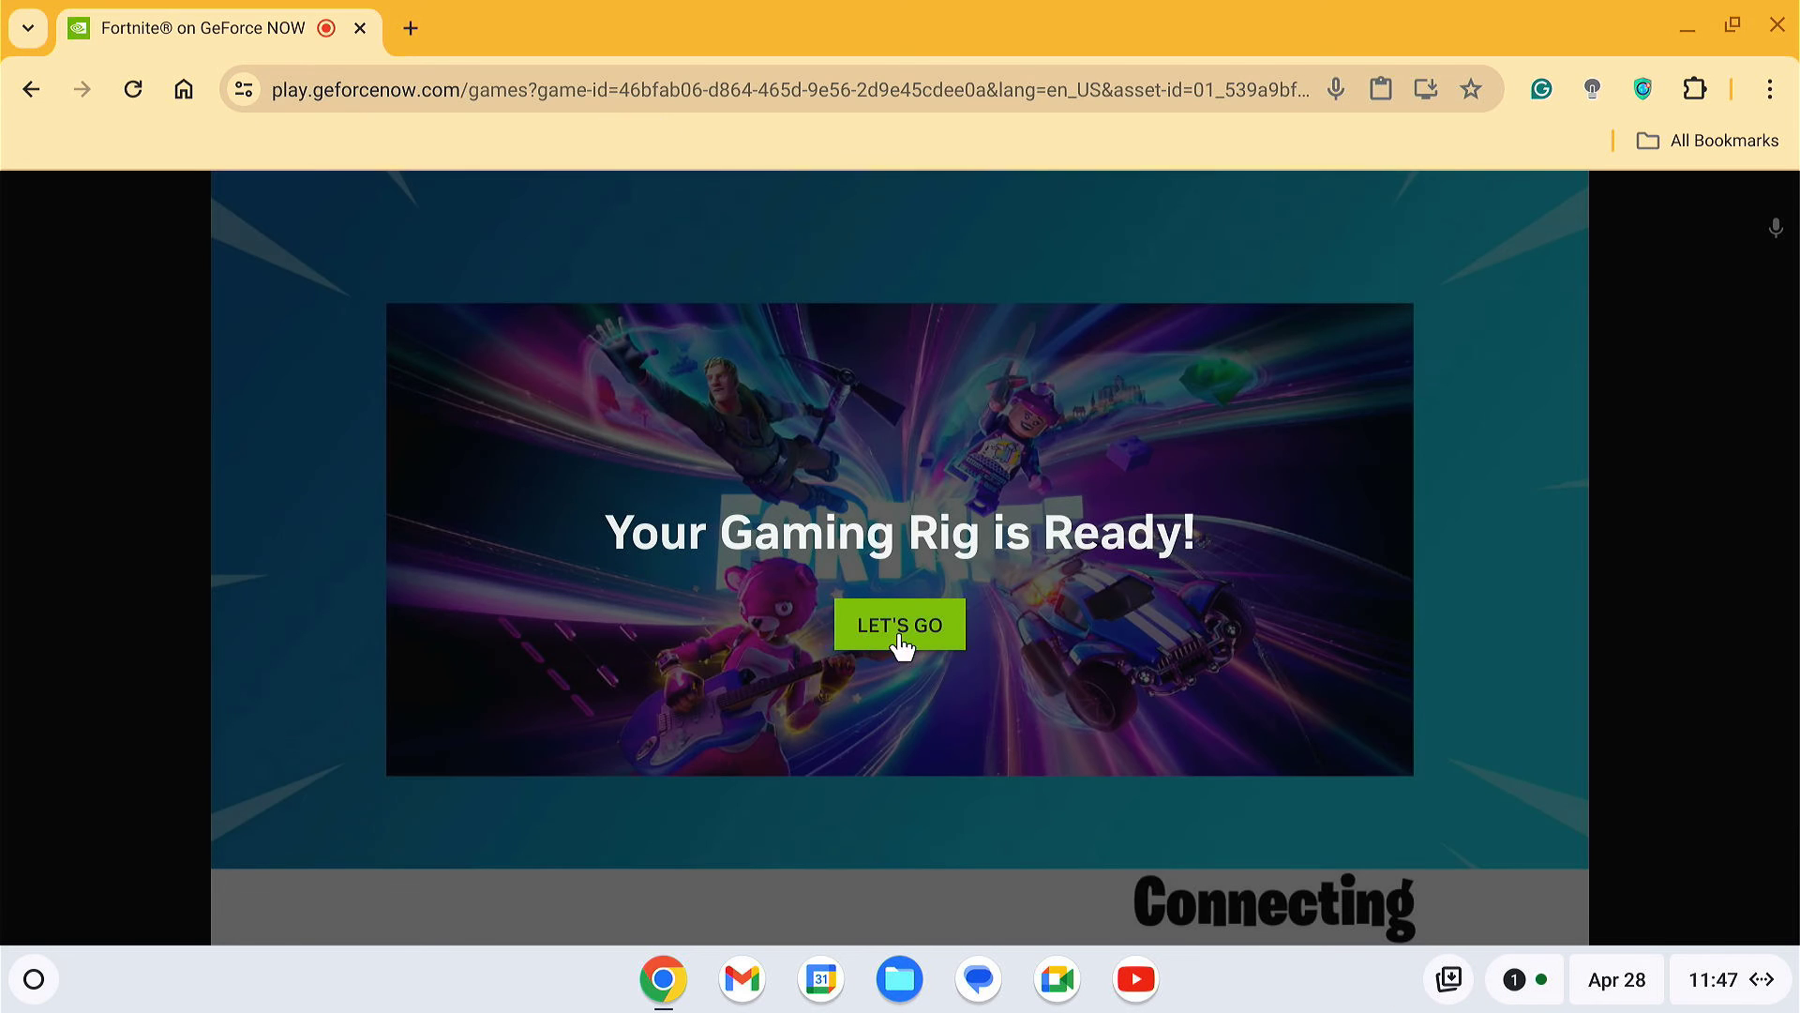
pyautogui.click(898, 627)
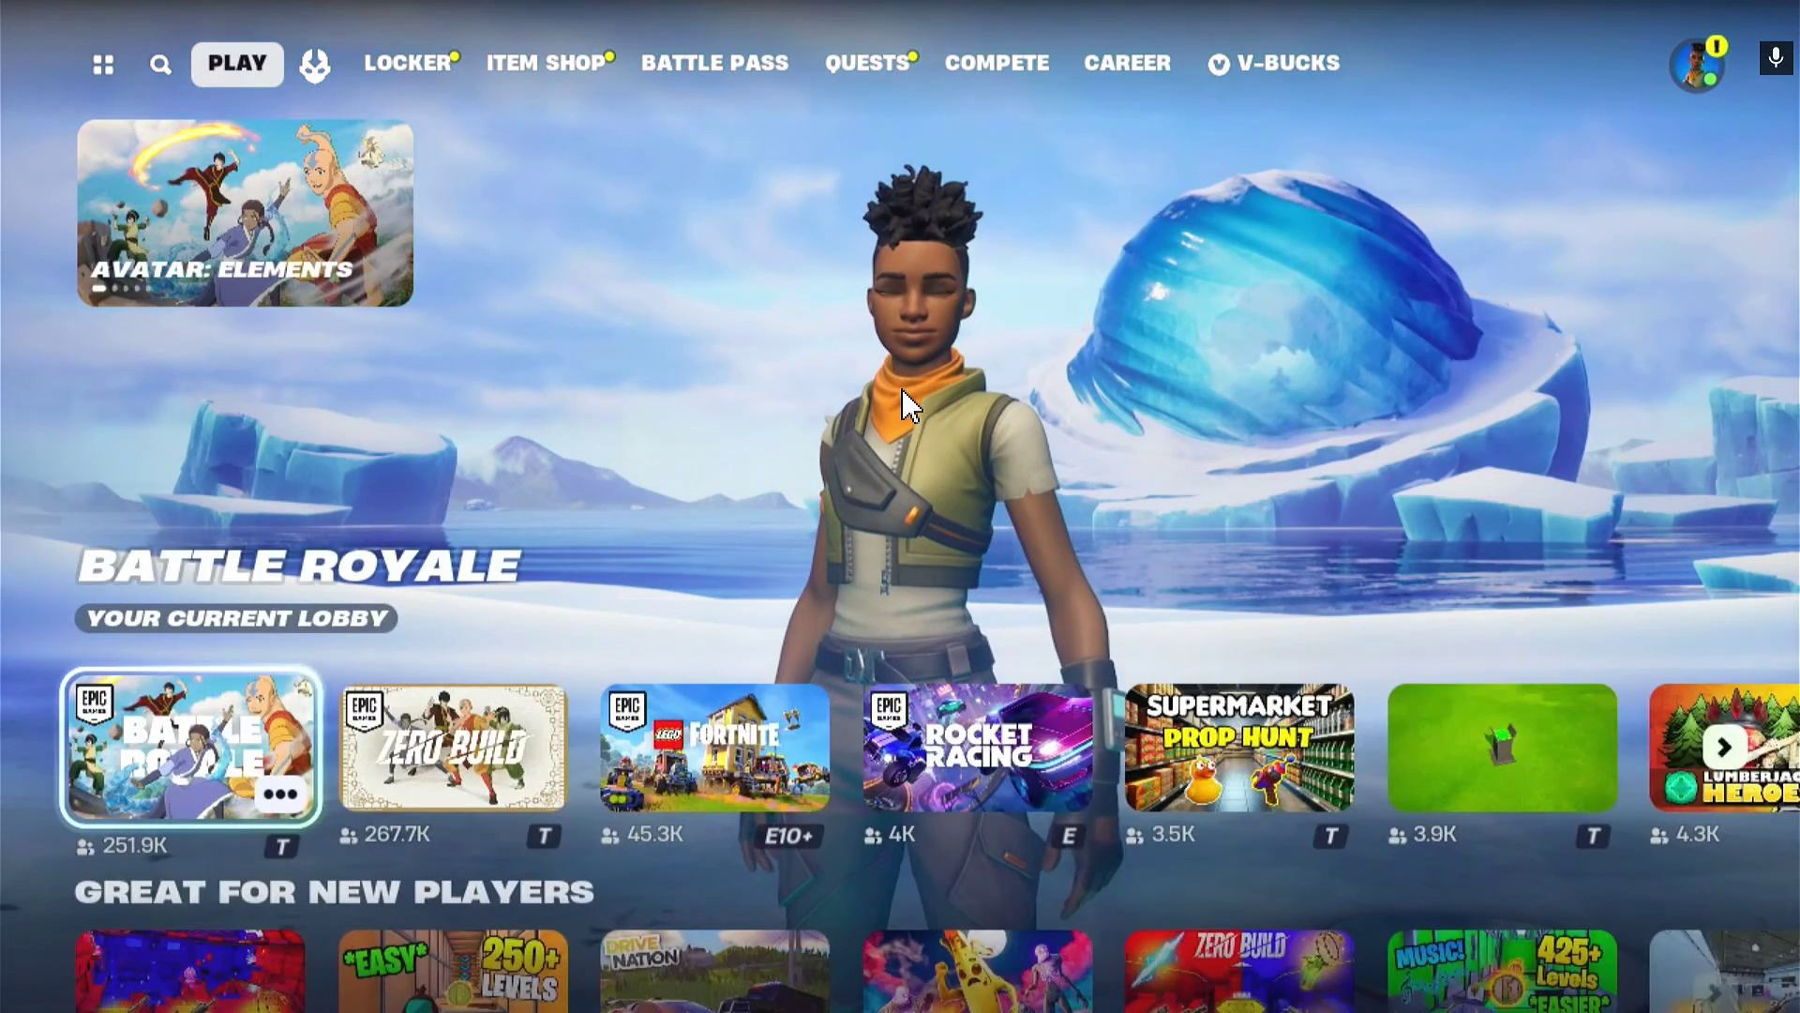
# - Browse the Item Shop, Battle Pass, Quests, Career and V-Bucks pages, then open the Battle Royale lobby
pyautogui.click(557, 70)
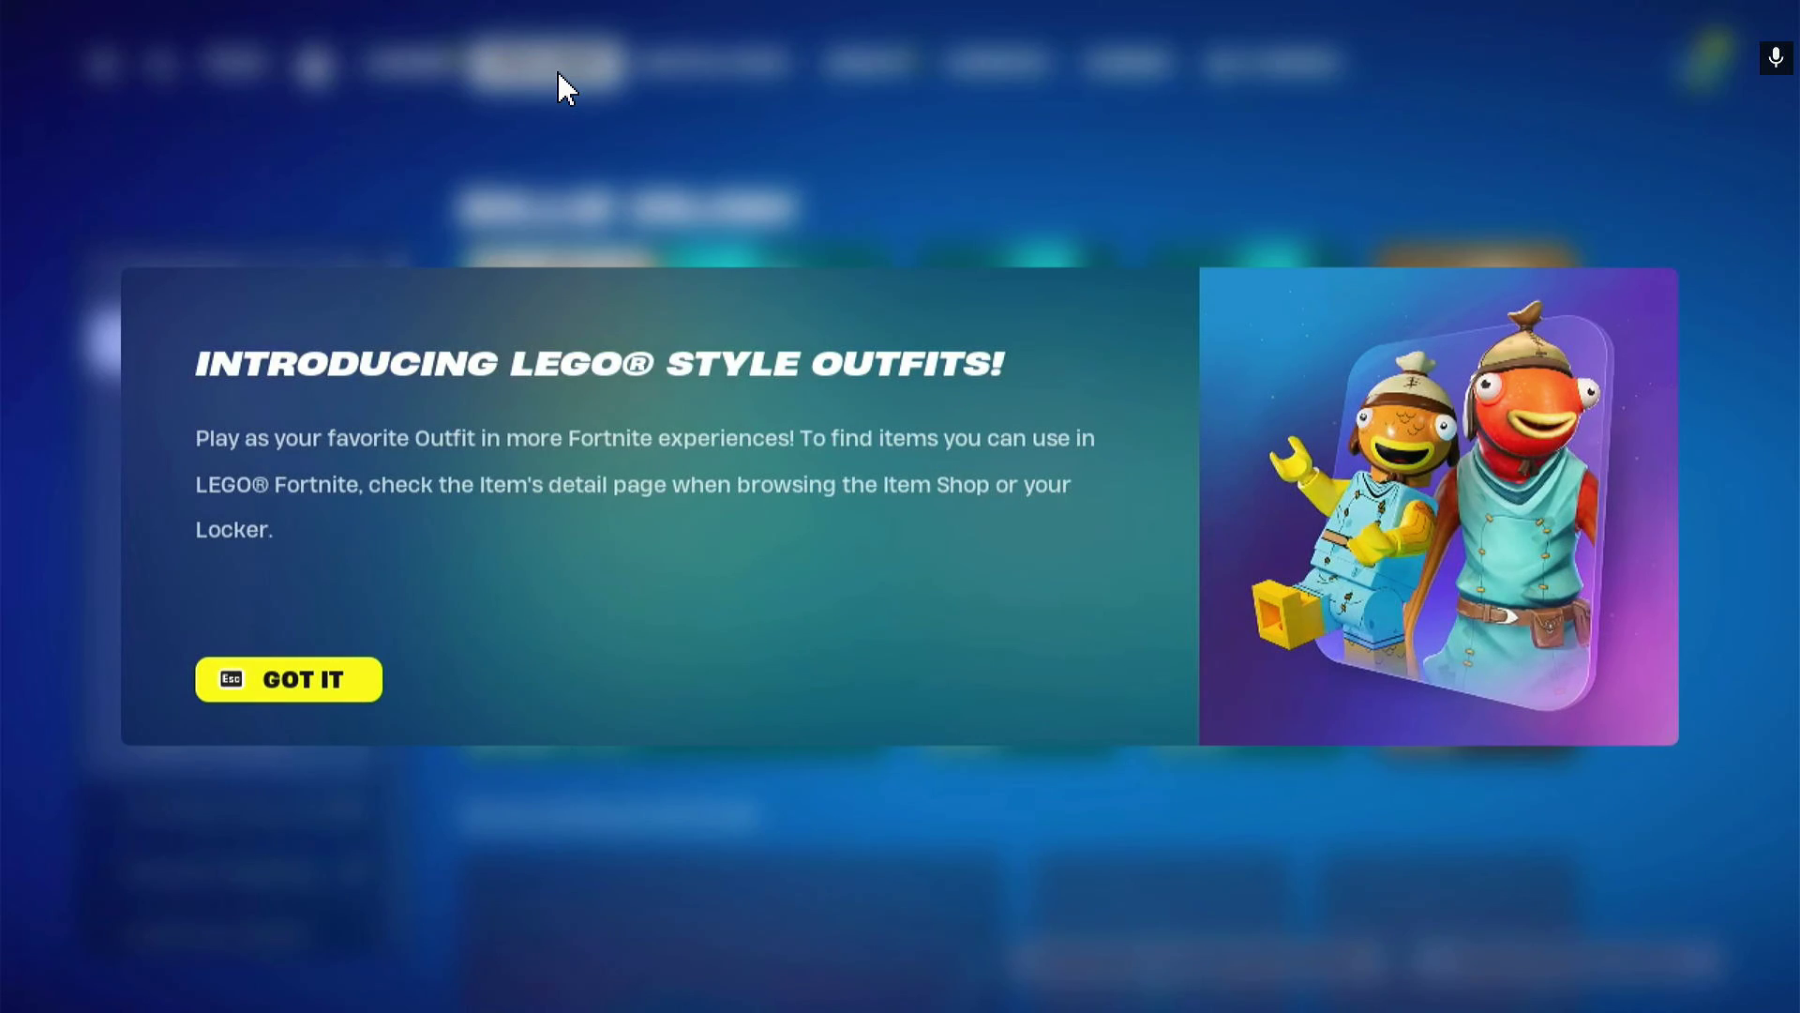
pyautogui.click(352, 683)
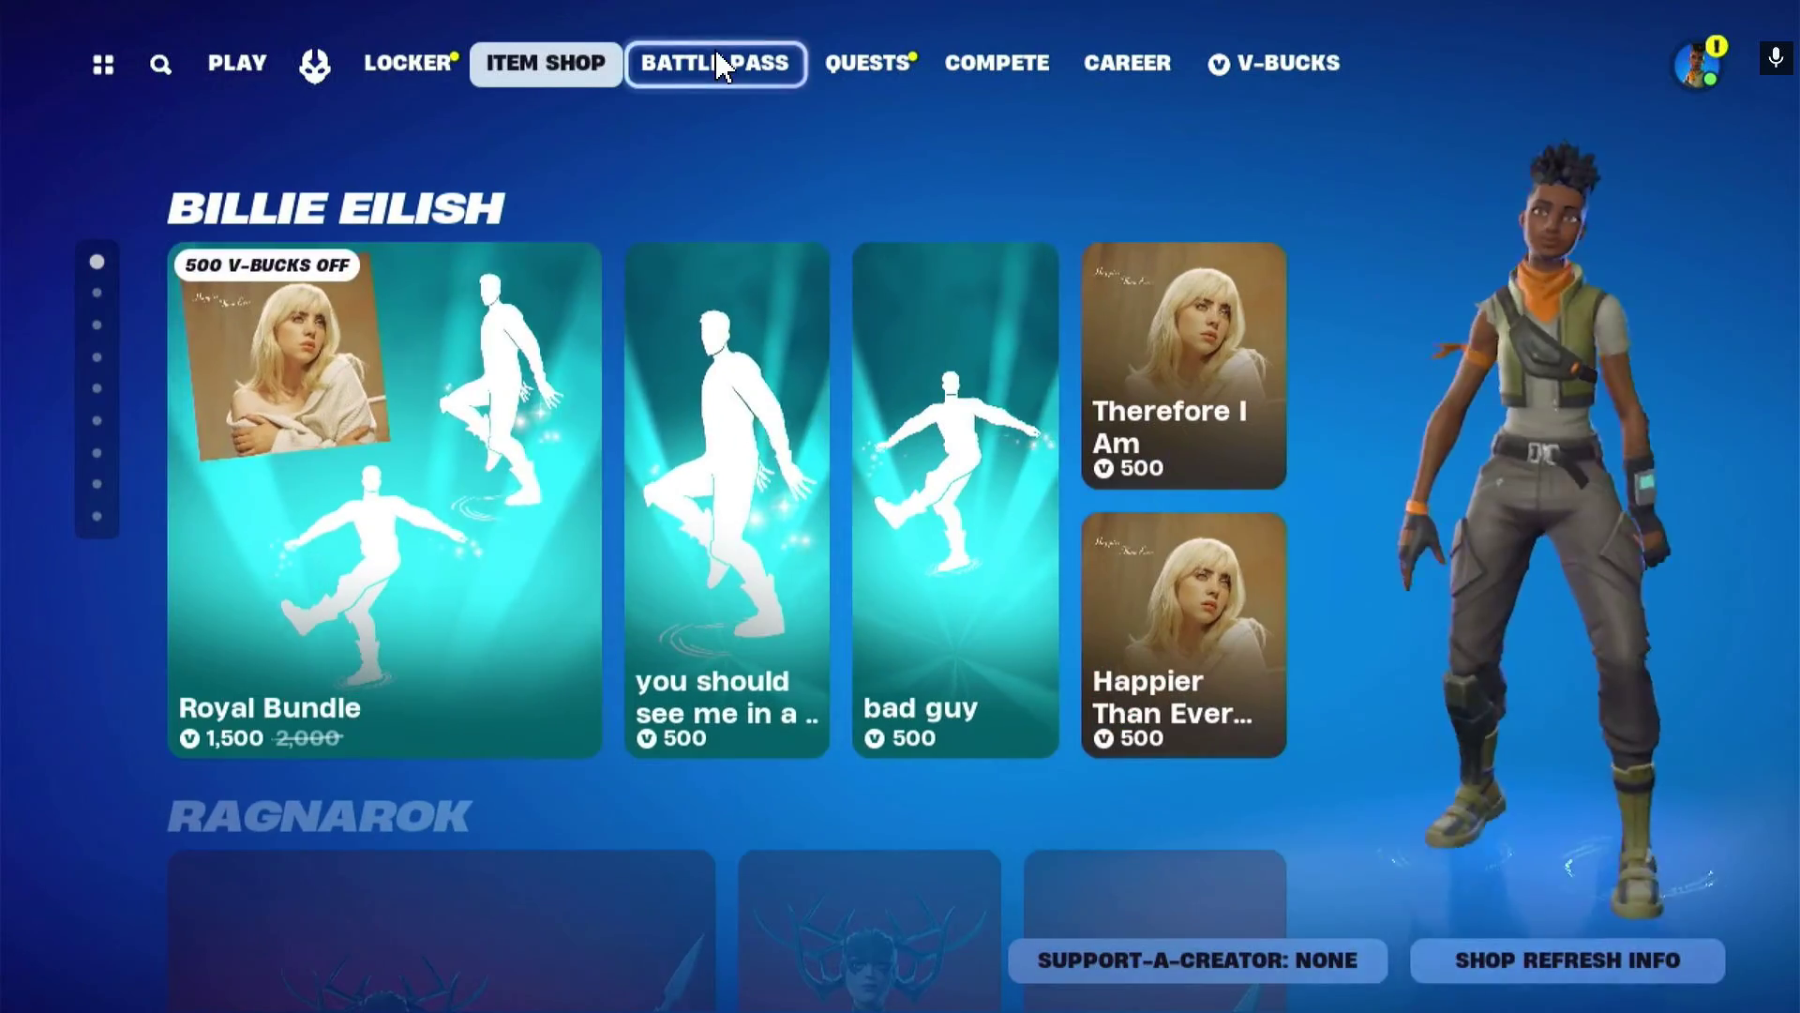
pyautogui.click(716, 64)
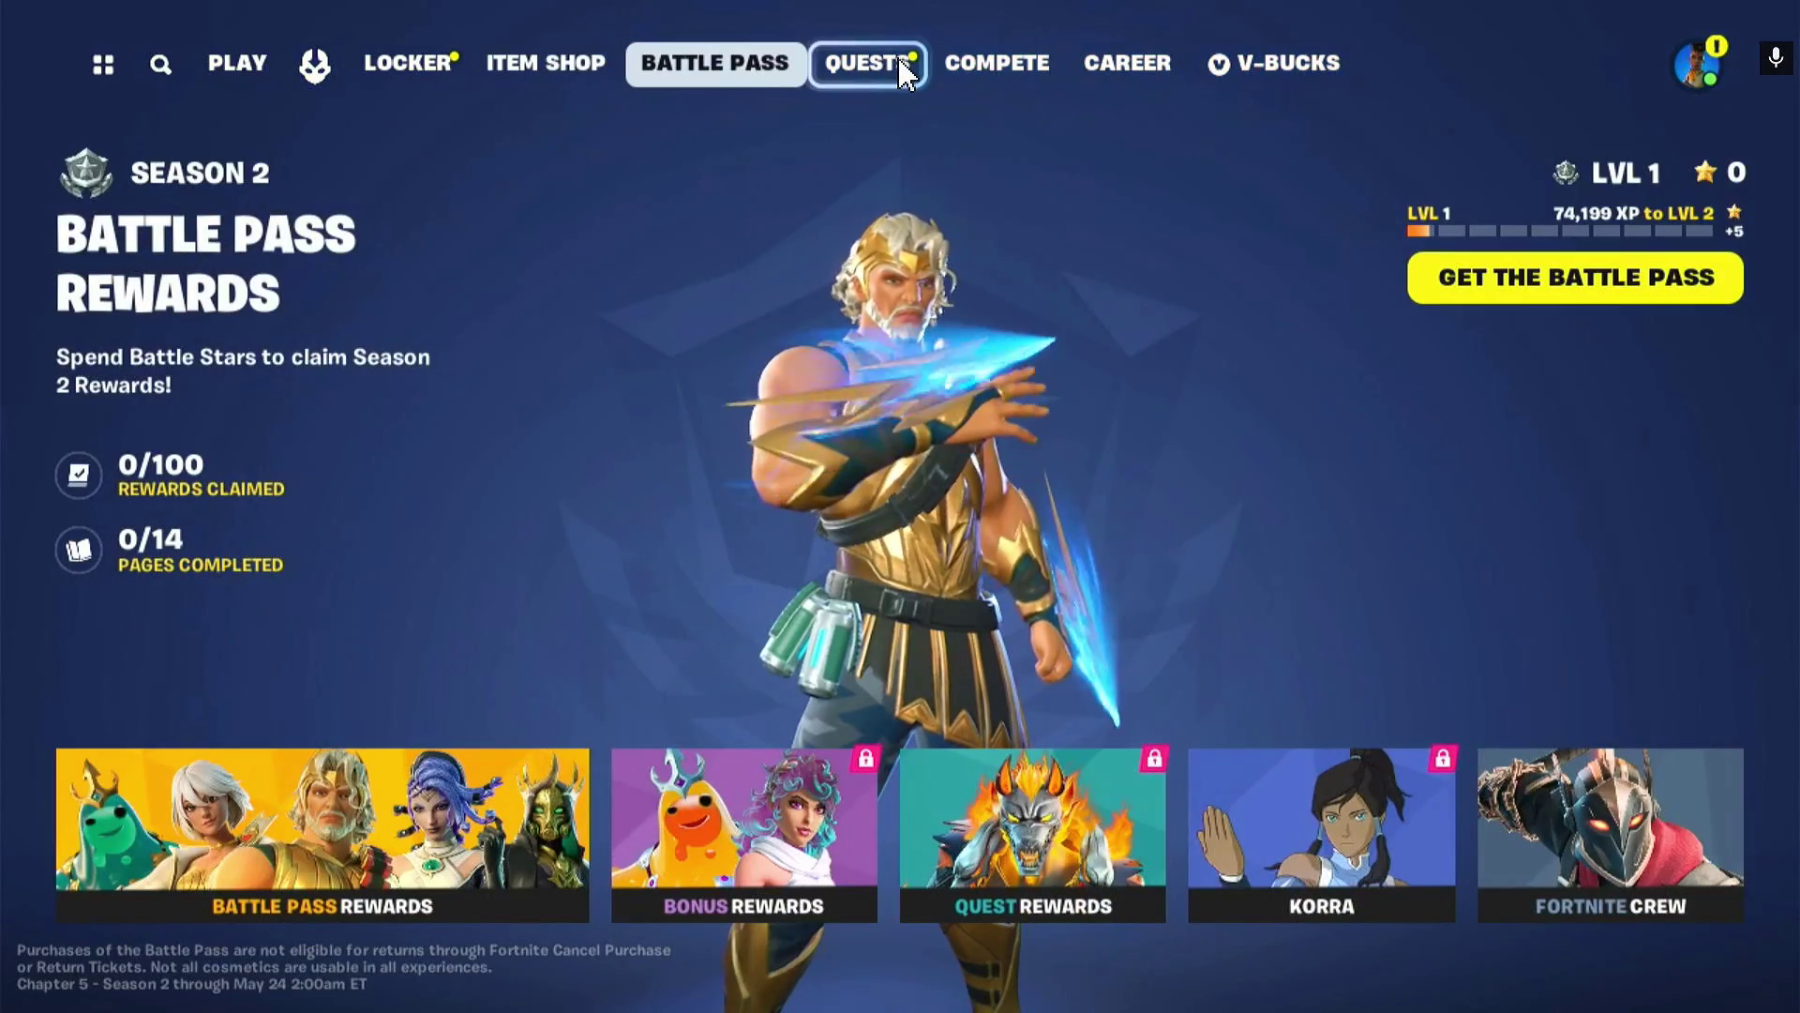
pyautogui.click(902, 67)
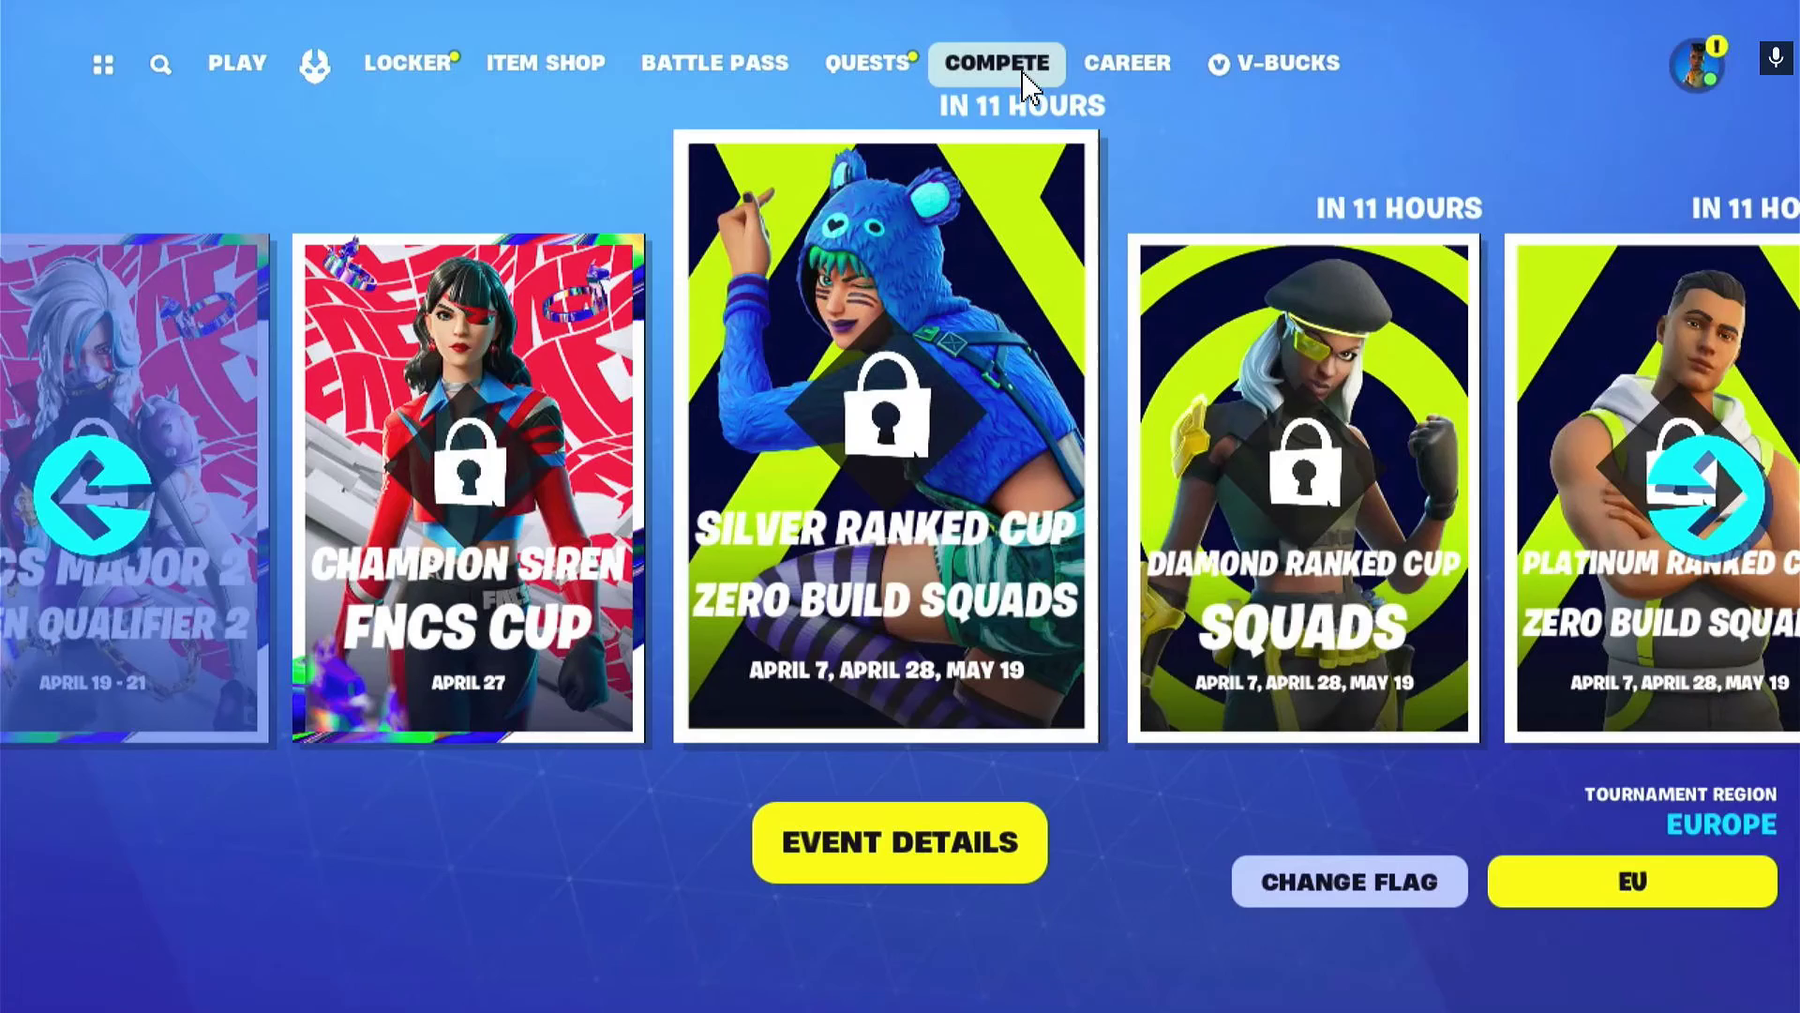
pyautogui.click(1146, 89)
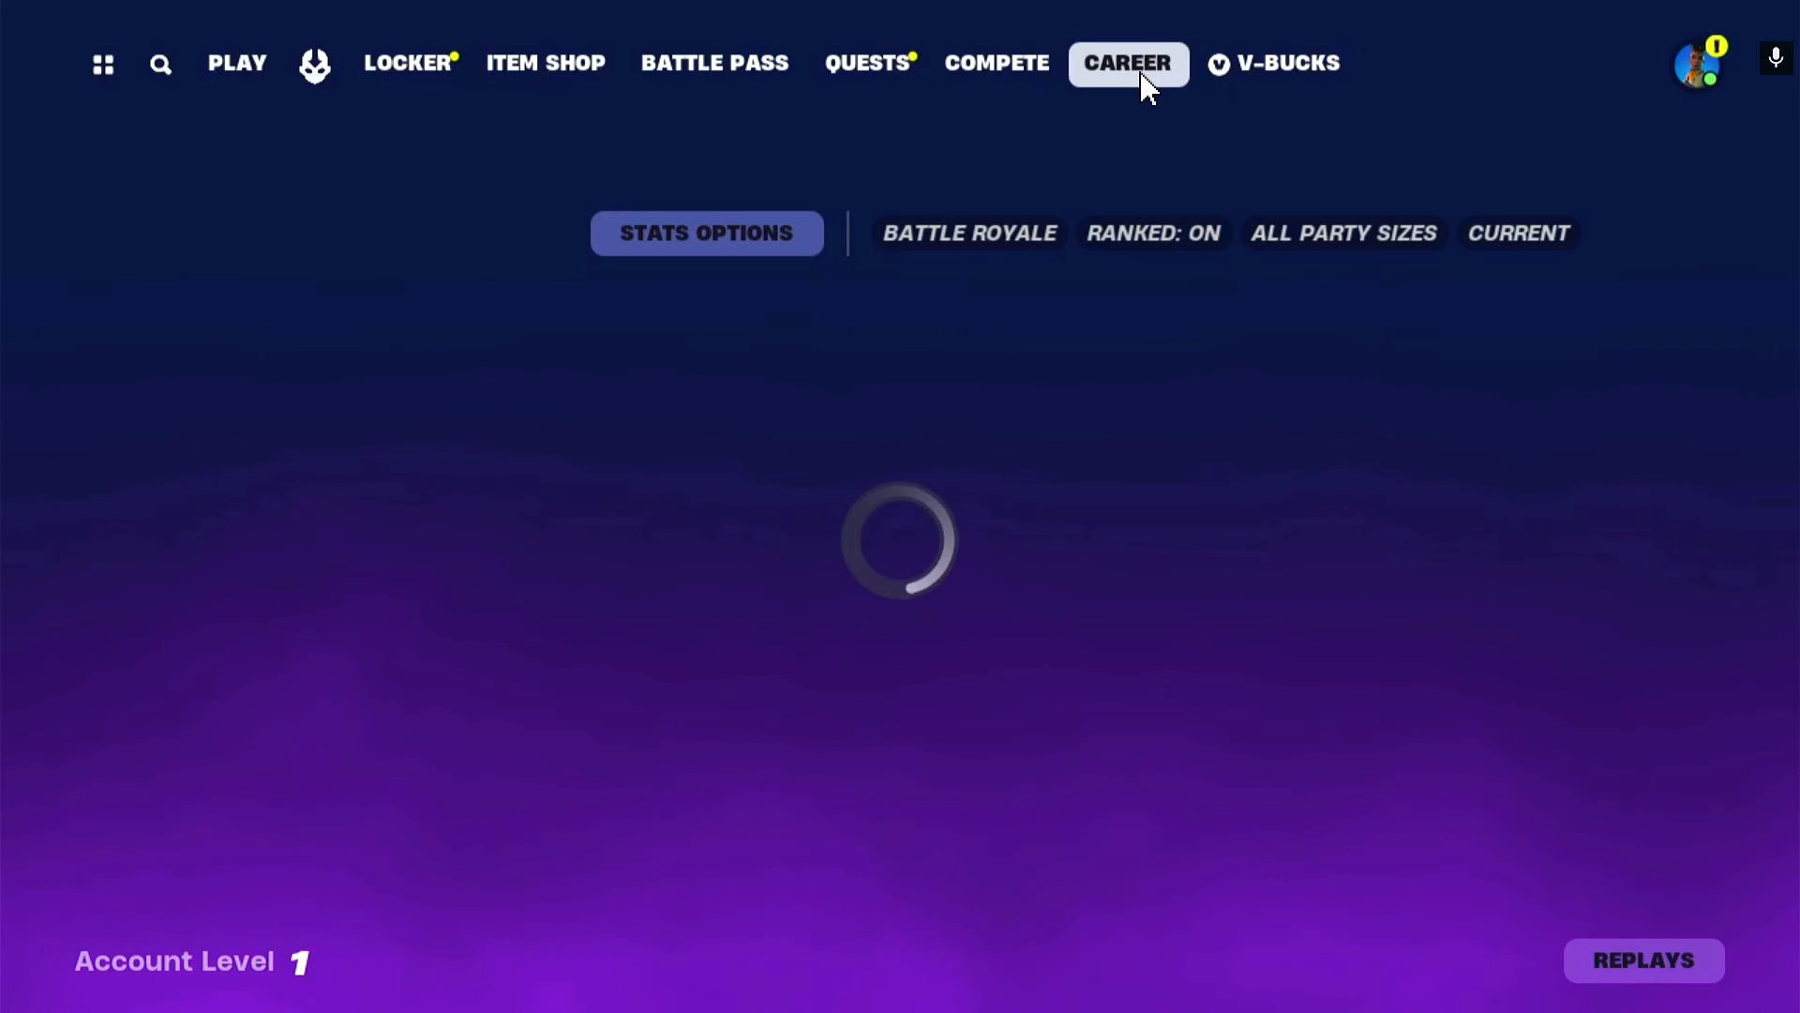
pyautogui.click(1255, 71)
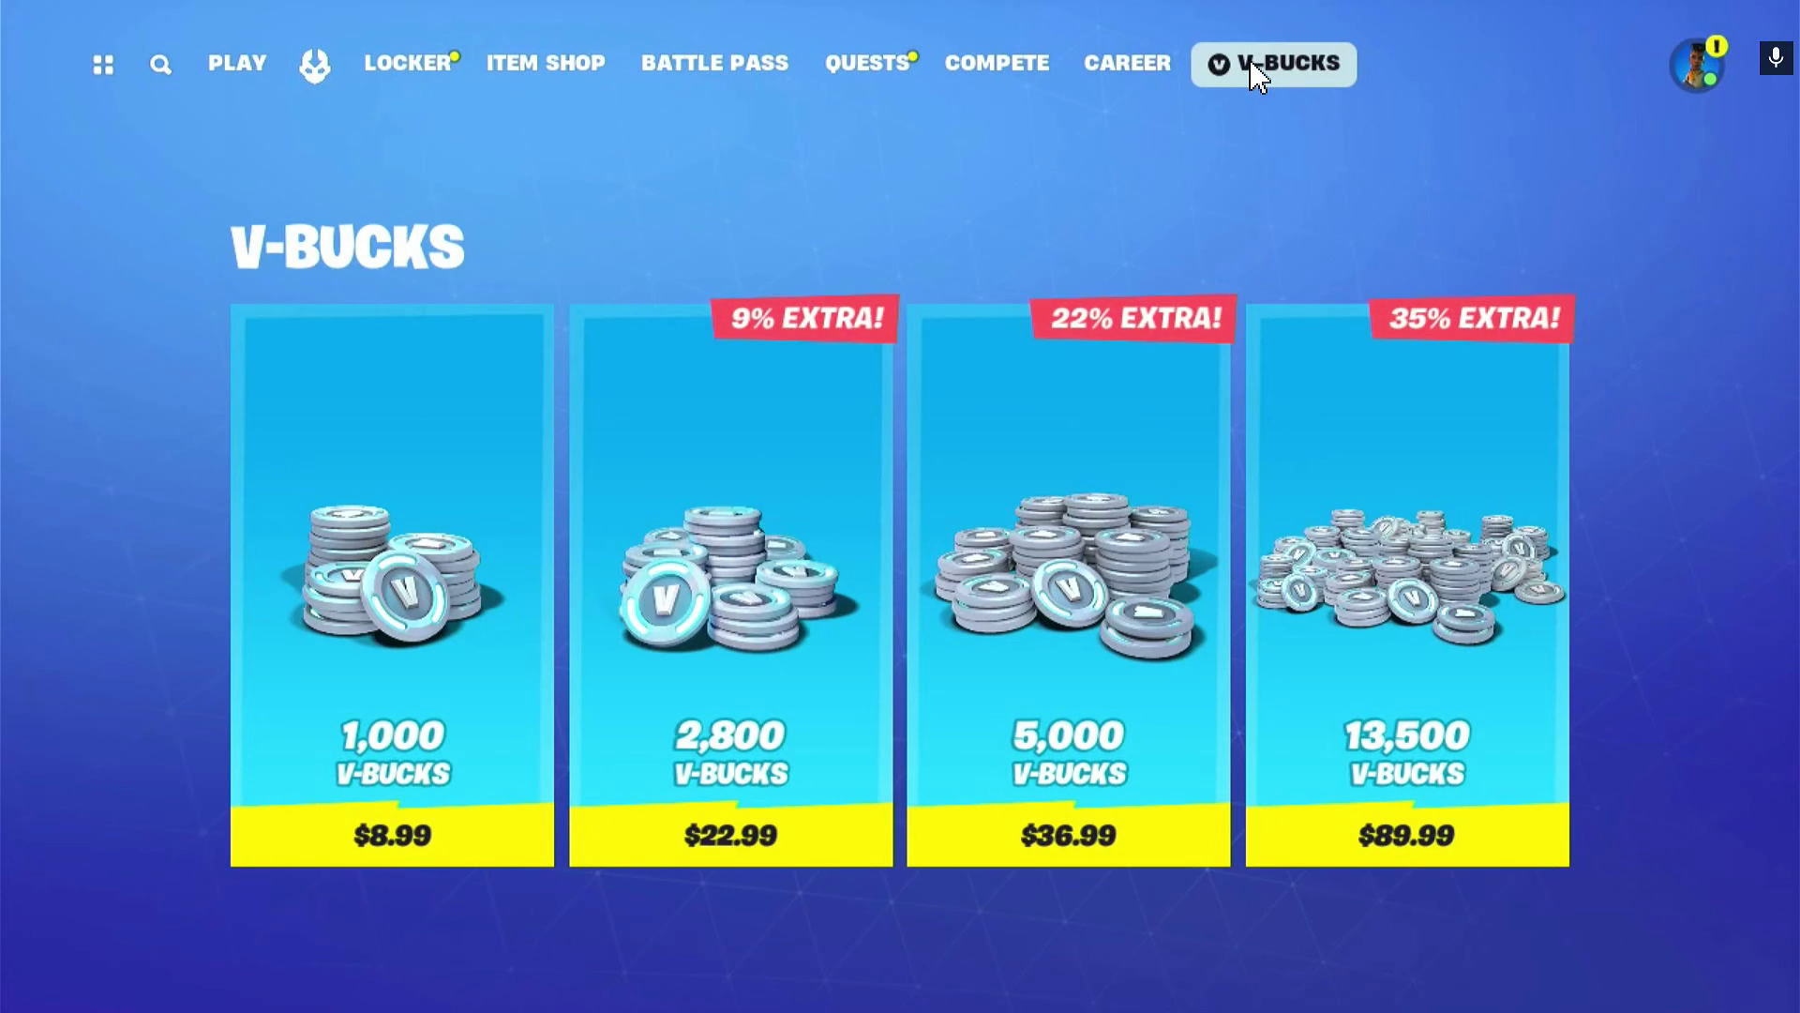
pyautogui.click(255, 67)
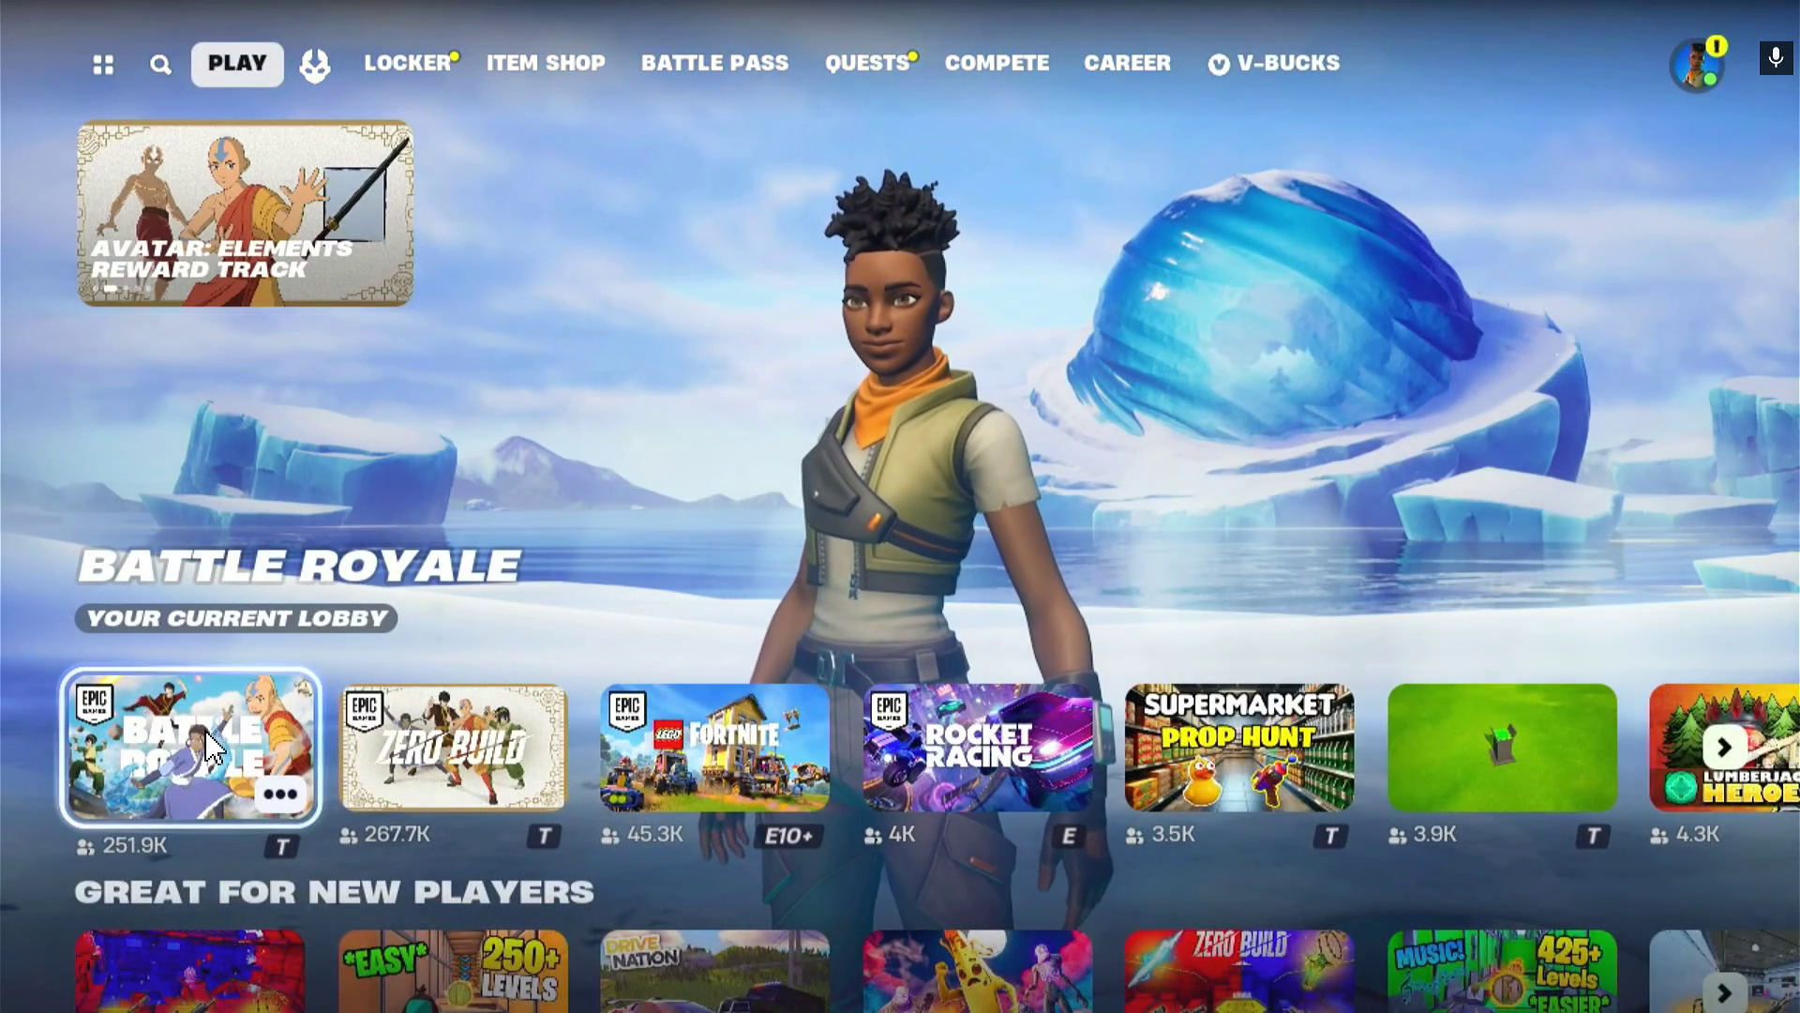
pyautogui.click(214, 748)
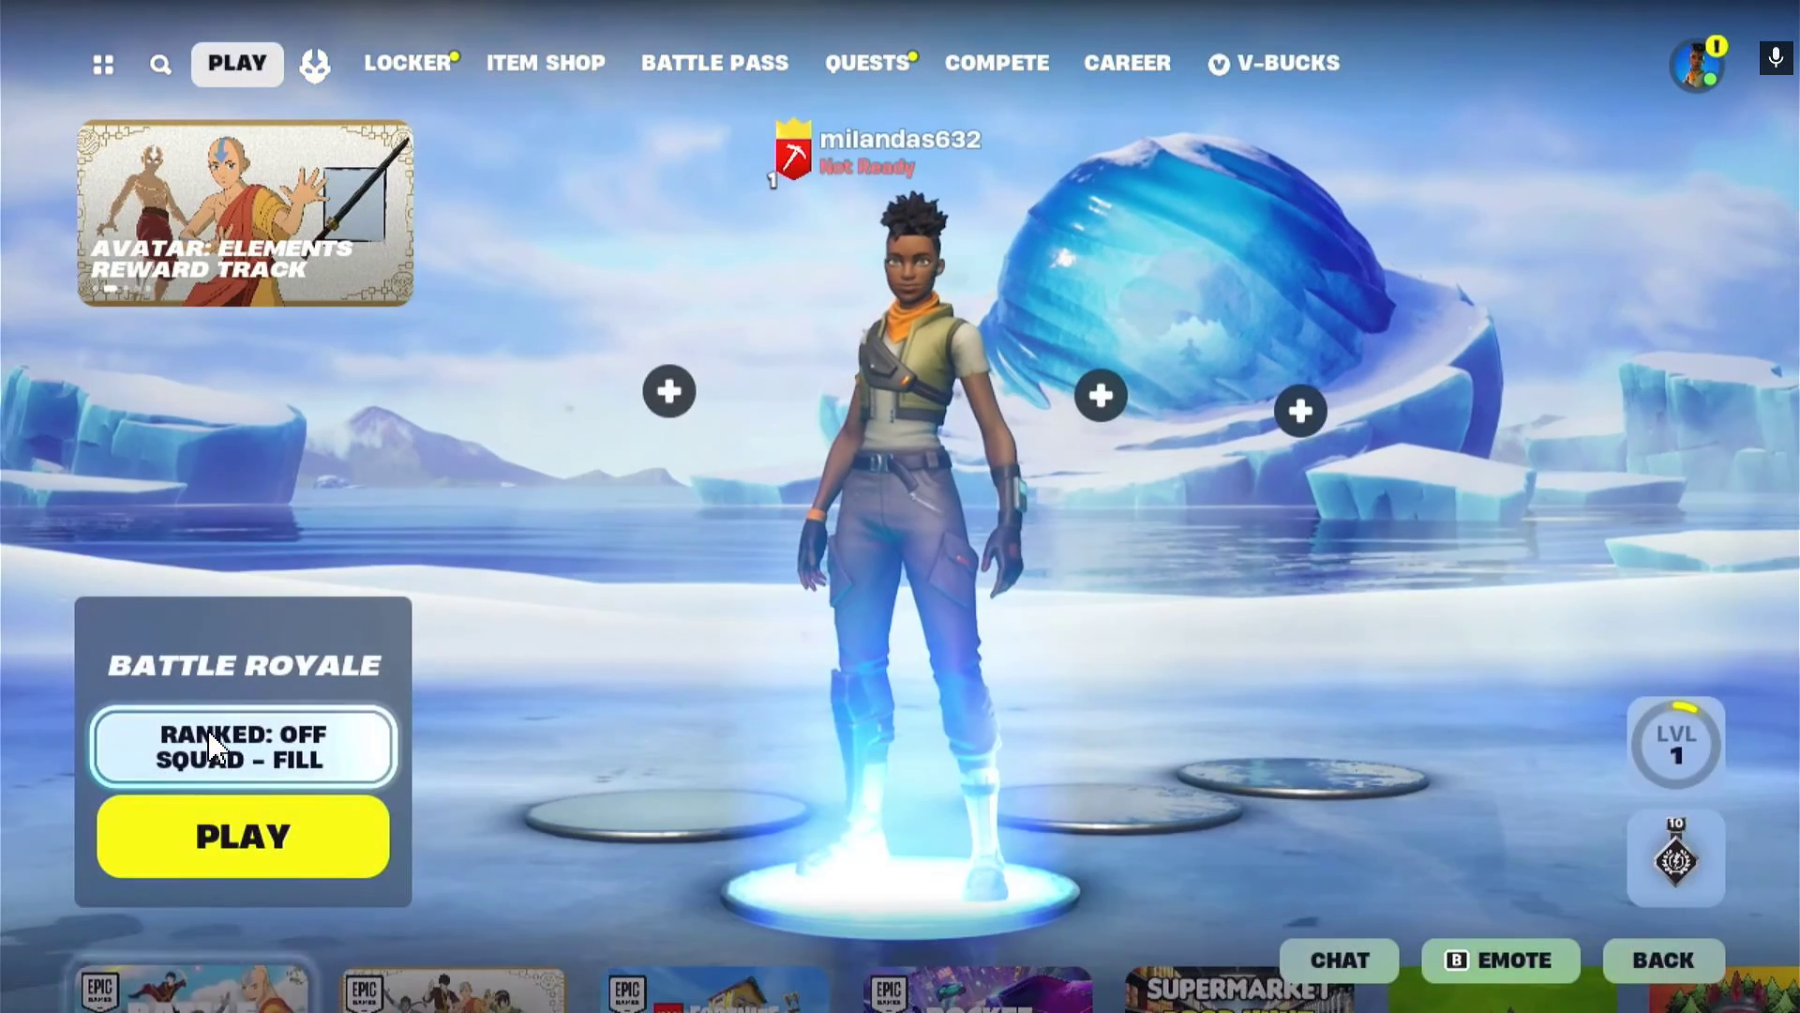
# - Matchmake into a Battle Royale match and run the character across the pre-game plaza
pyautogui.click(290, 841)
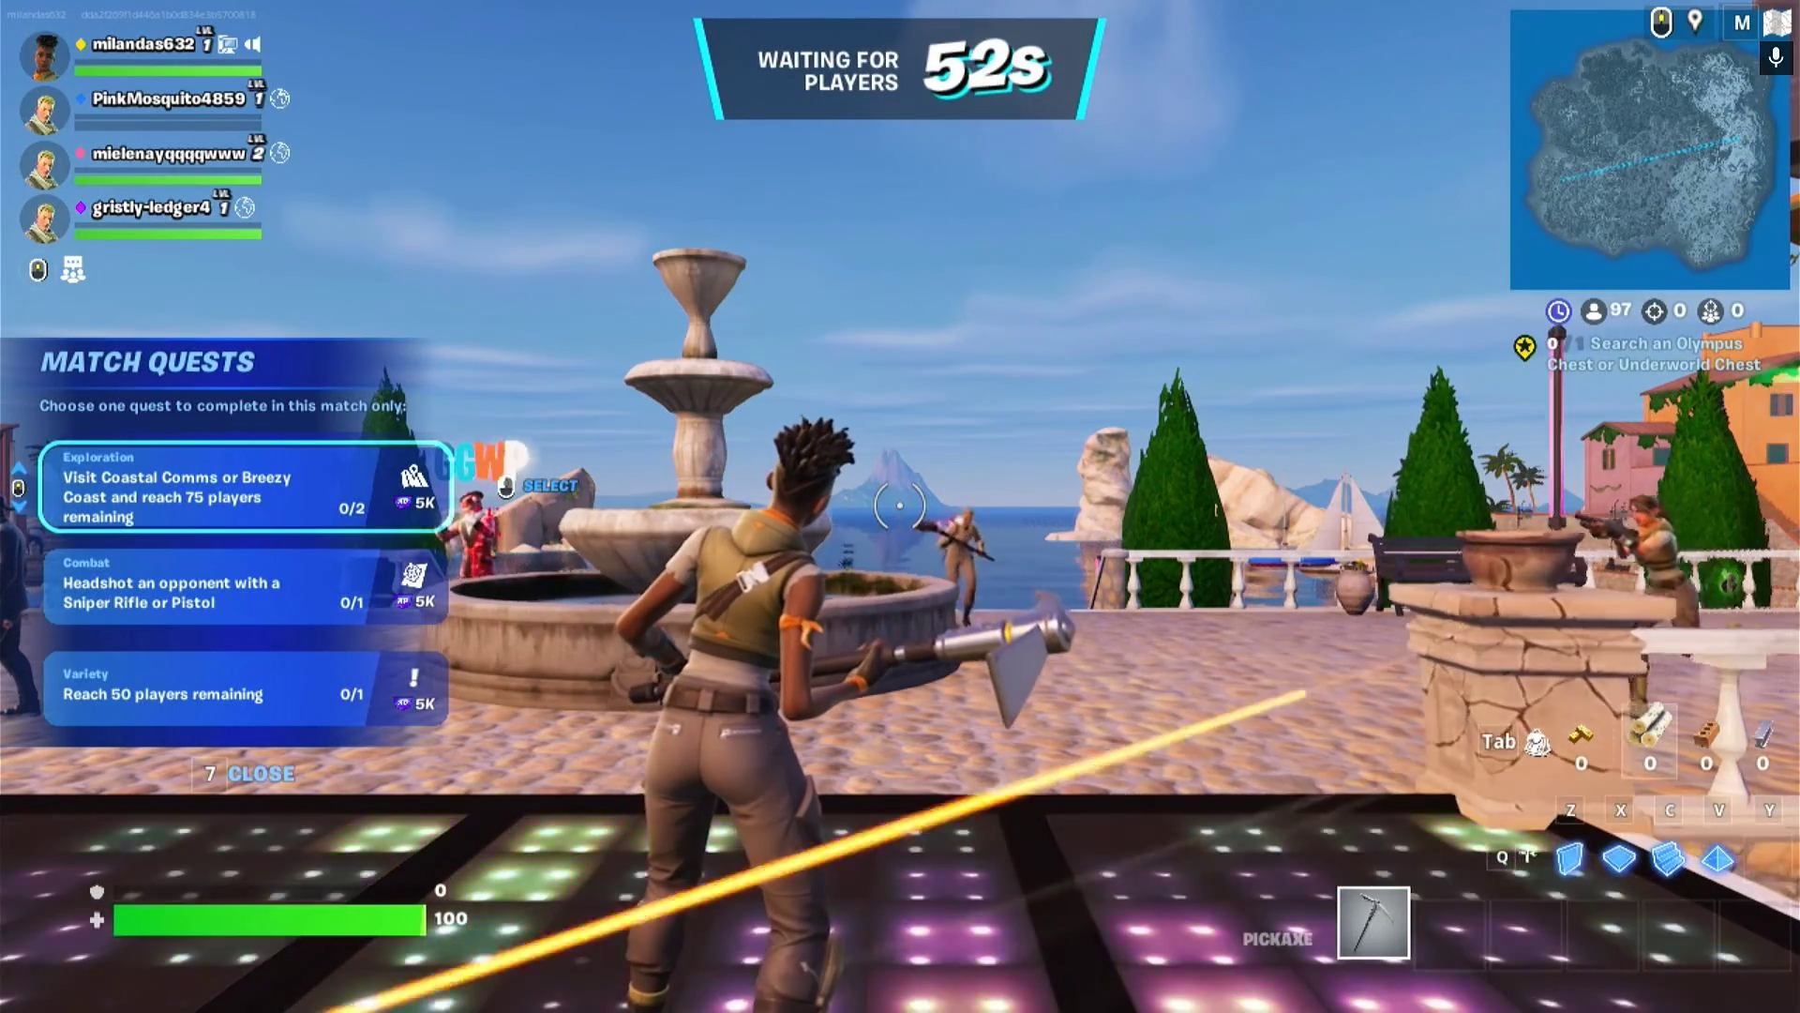
pyautogui.press('w')
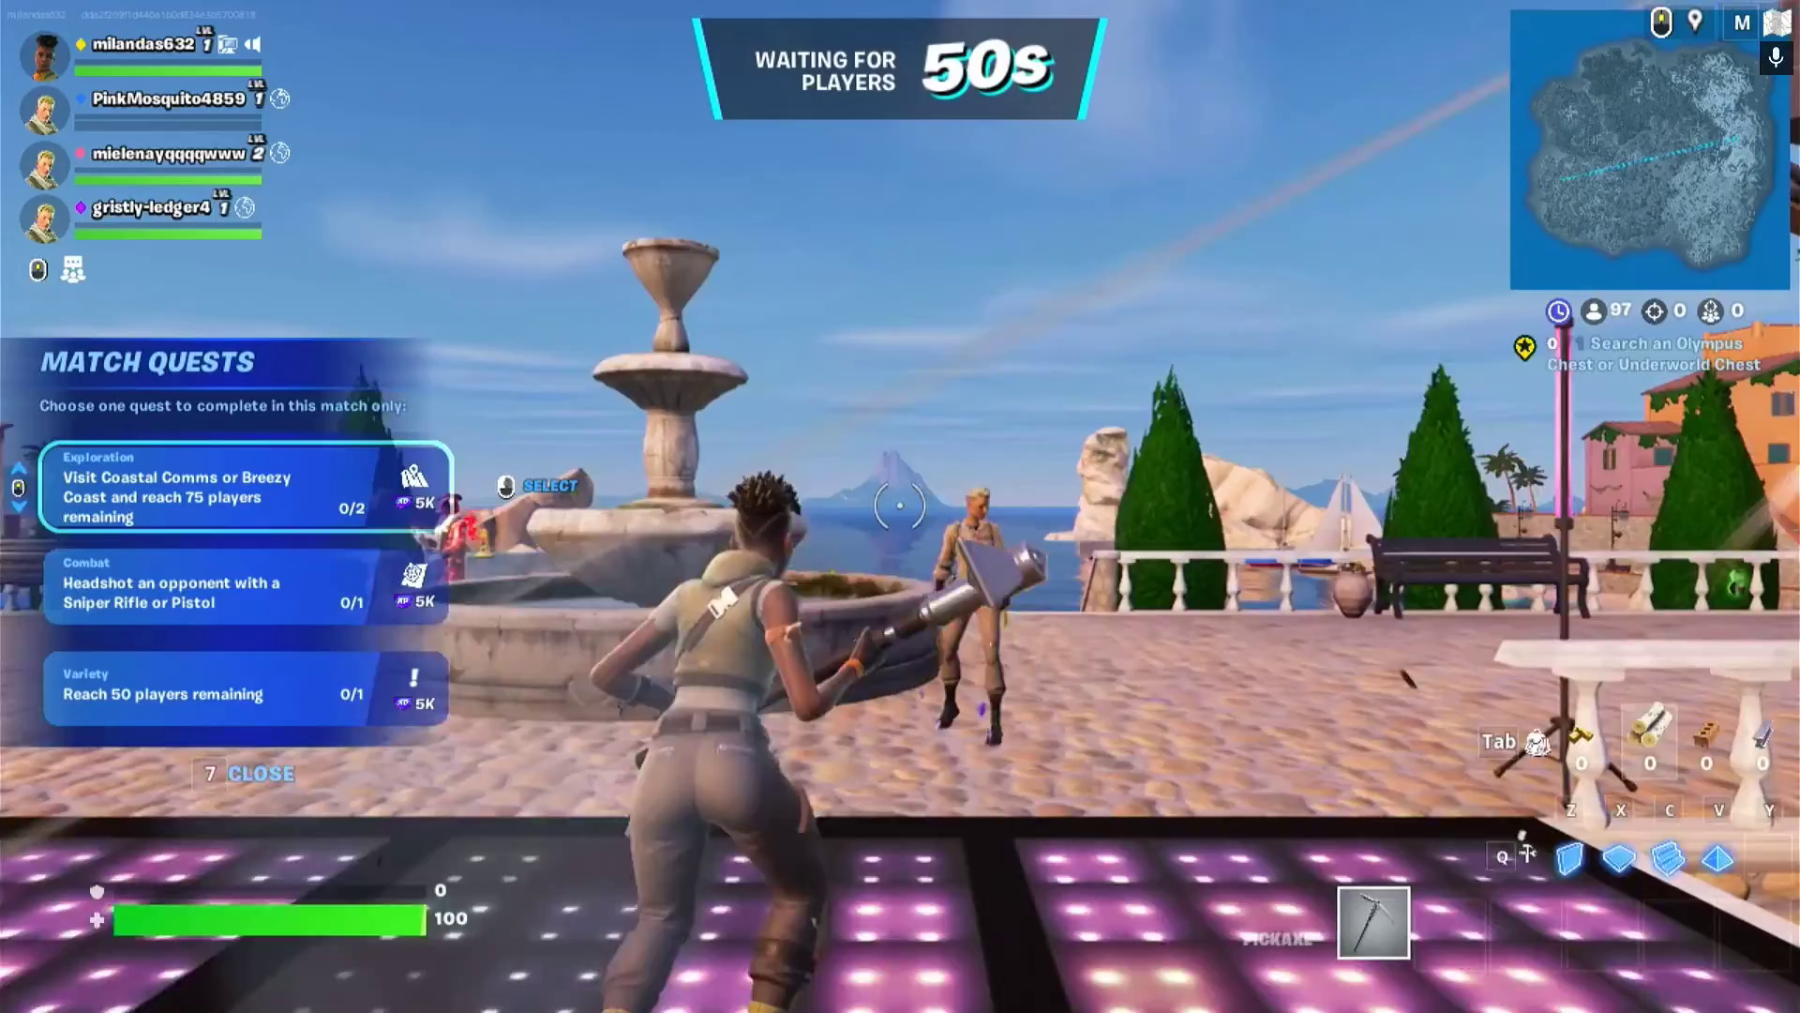
pyautogui.press('w')
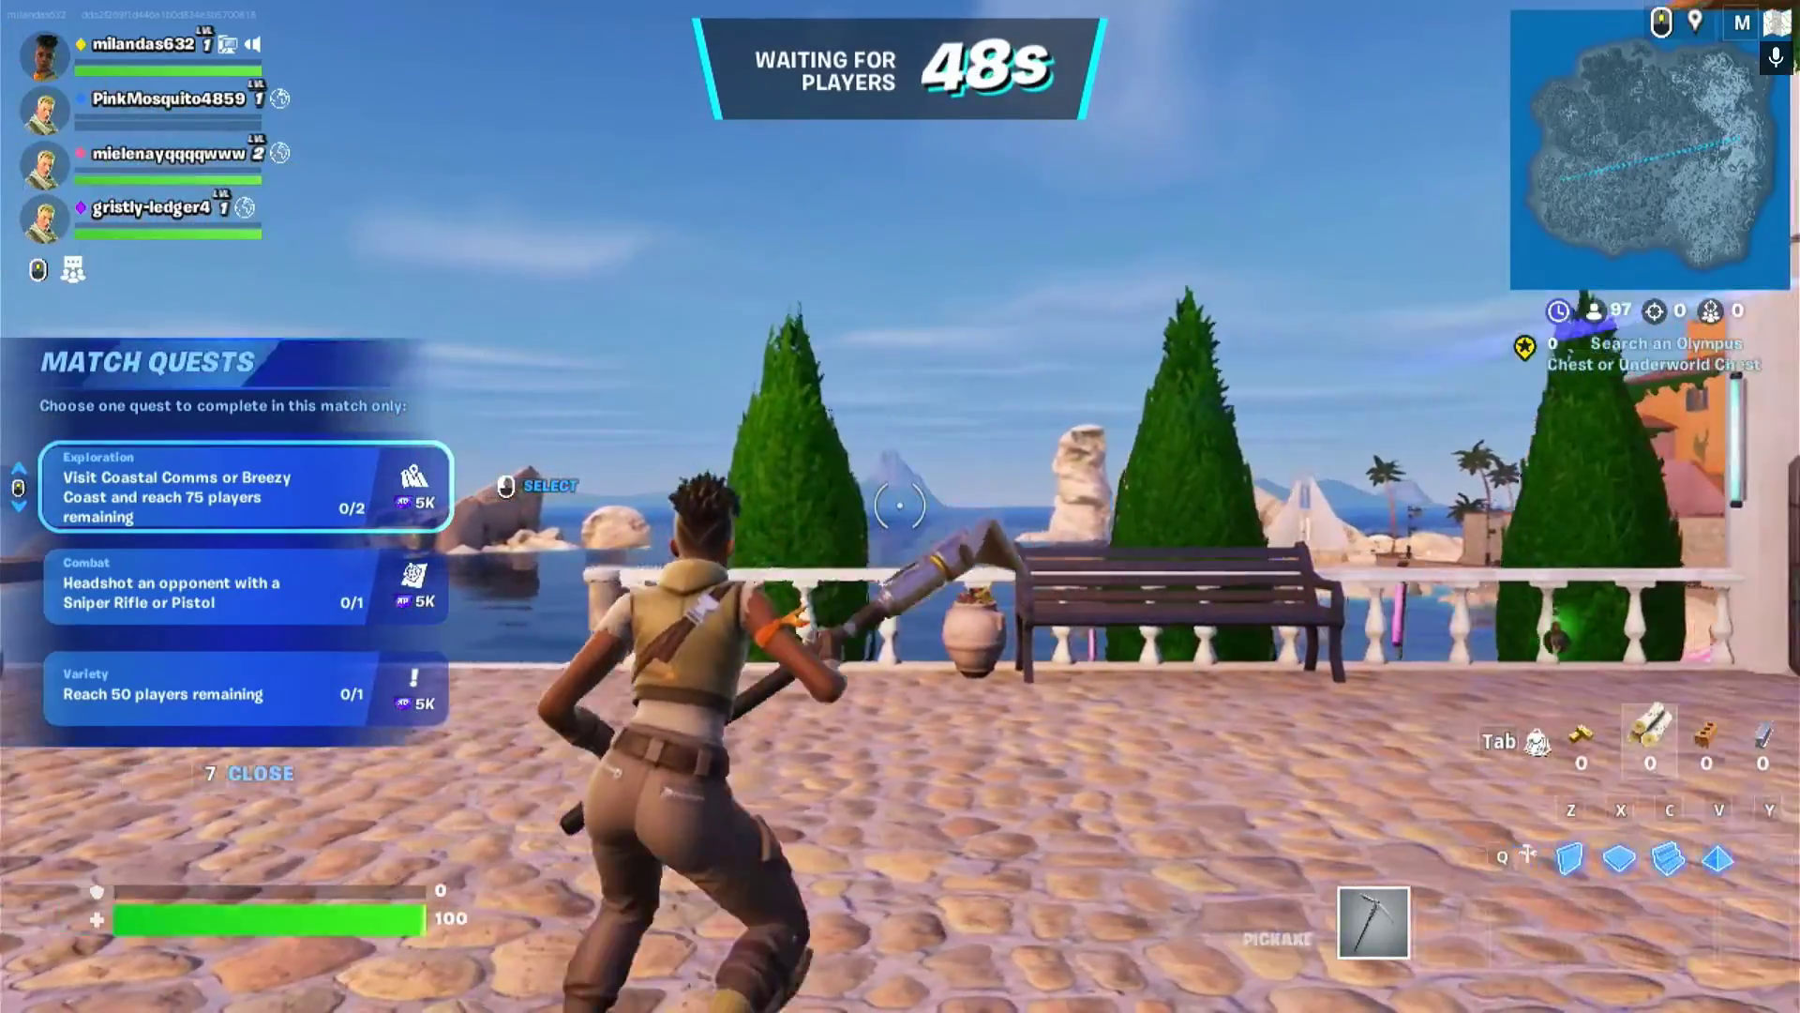
pyautogui.press('w')
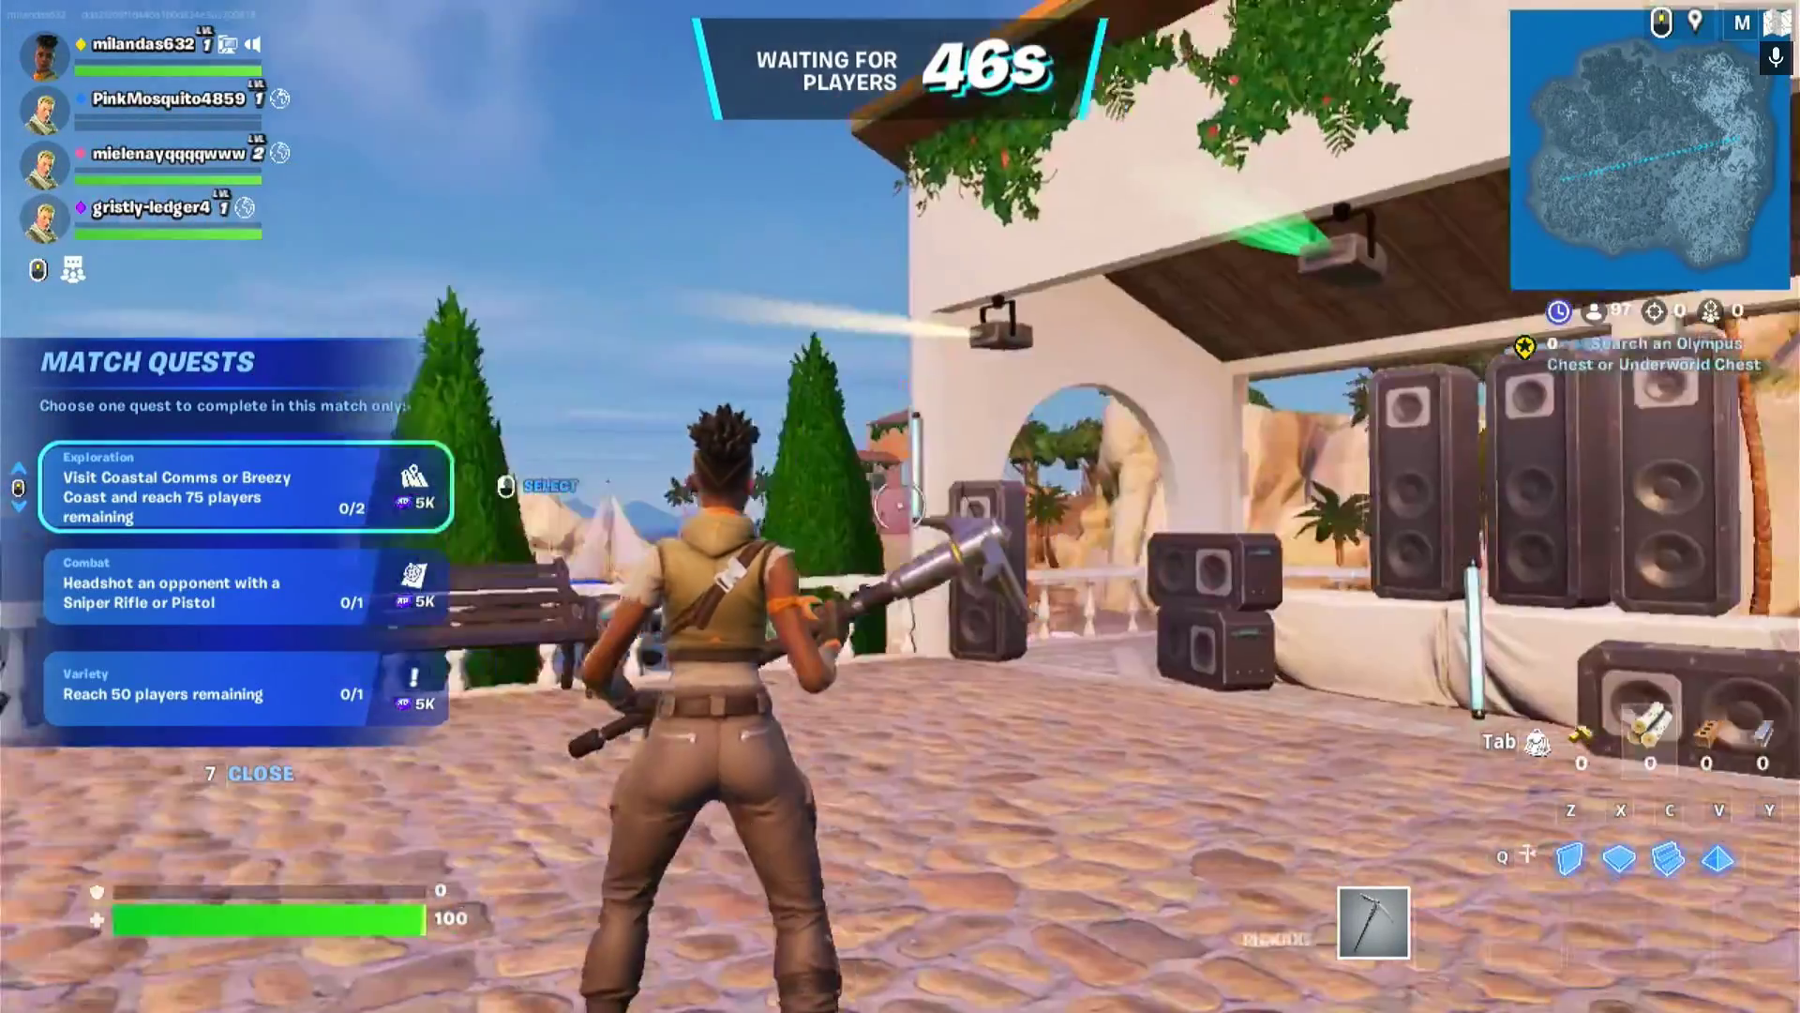
pyautogui.press('w')
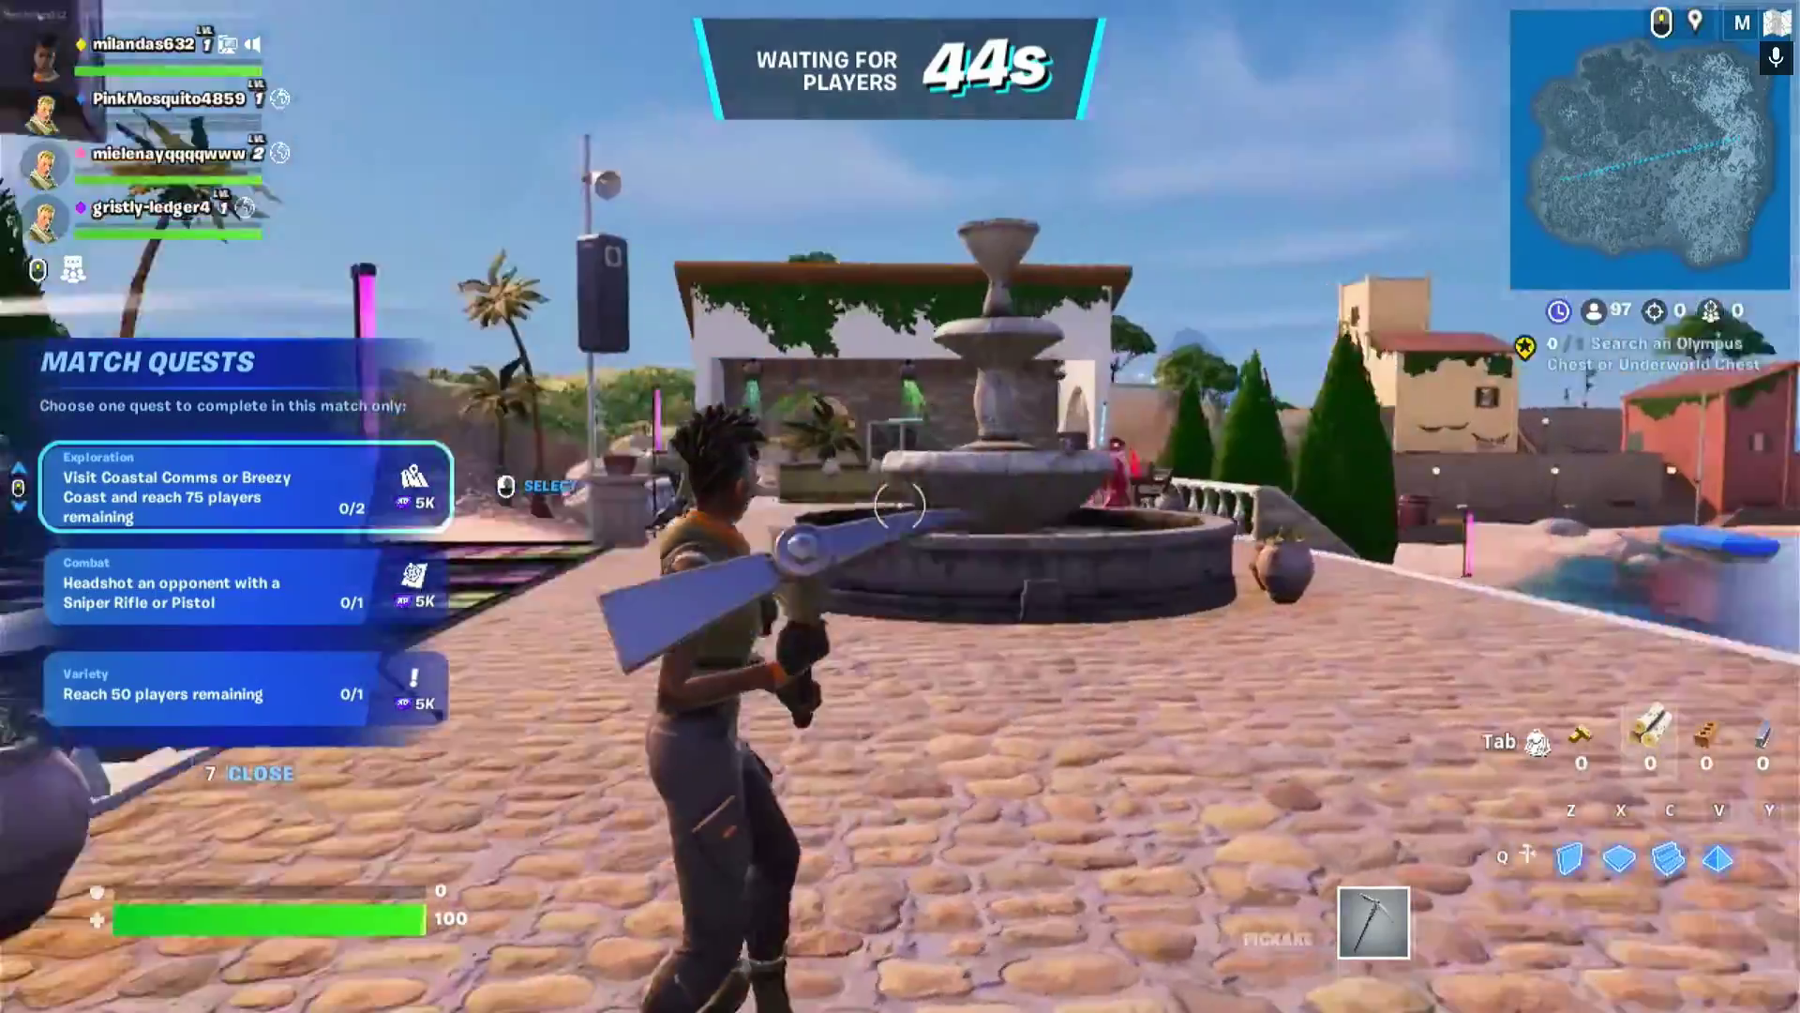
pyautogui.press('w')
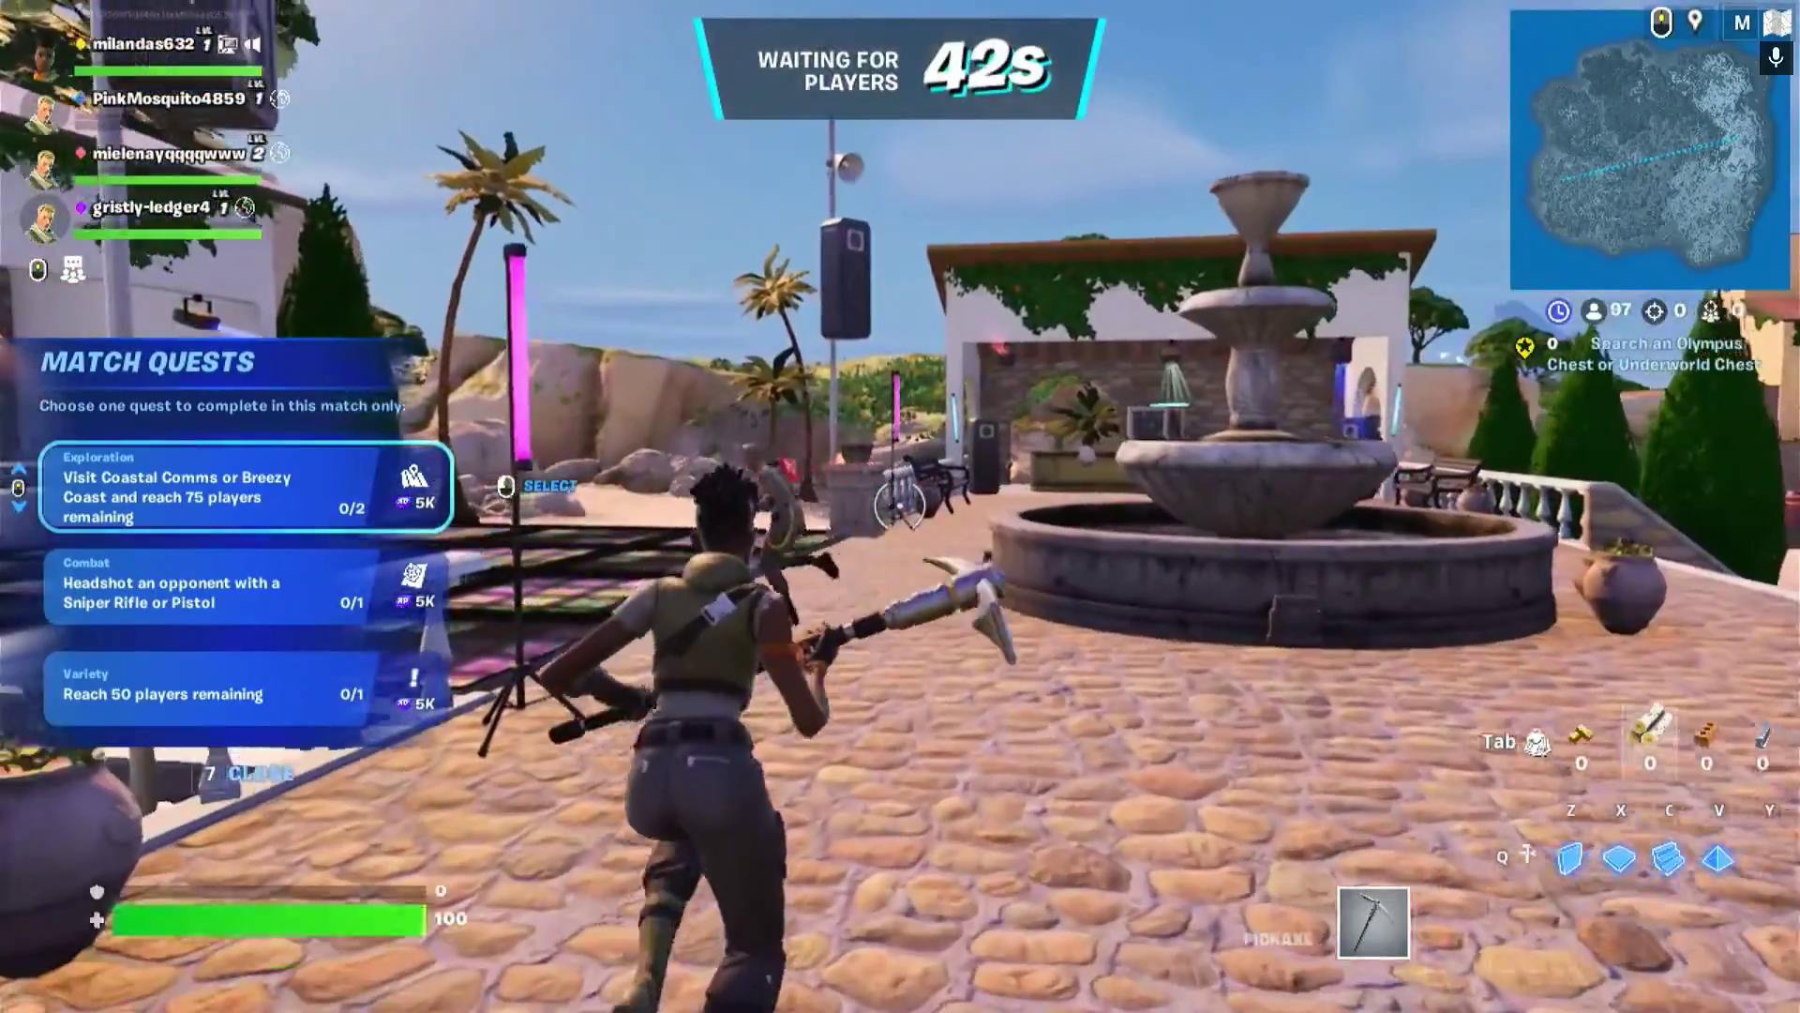